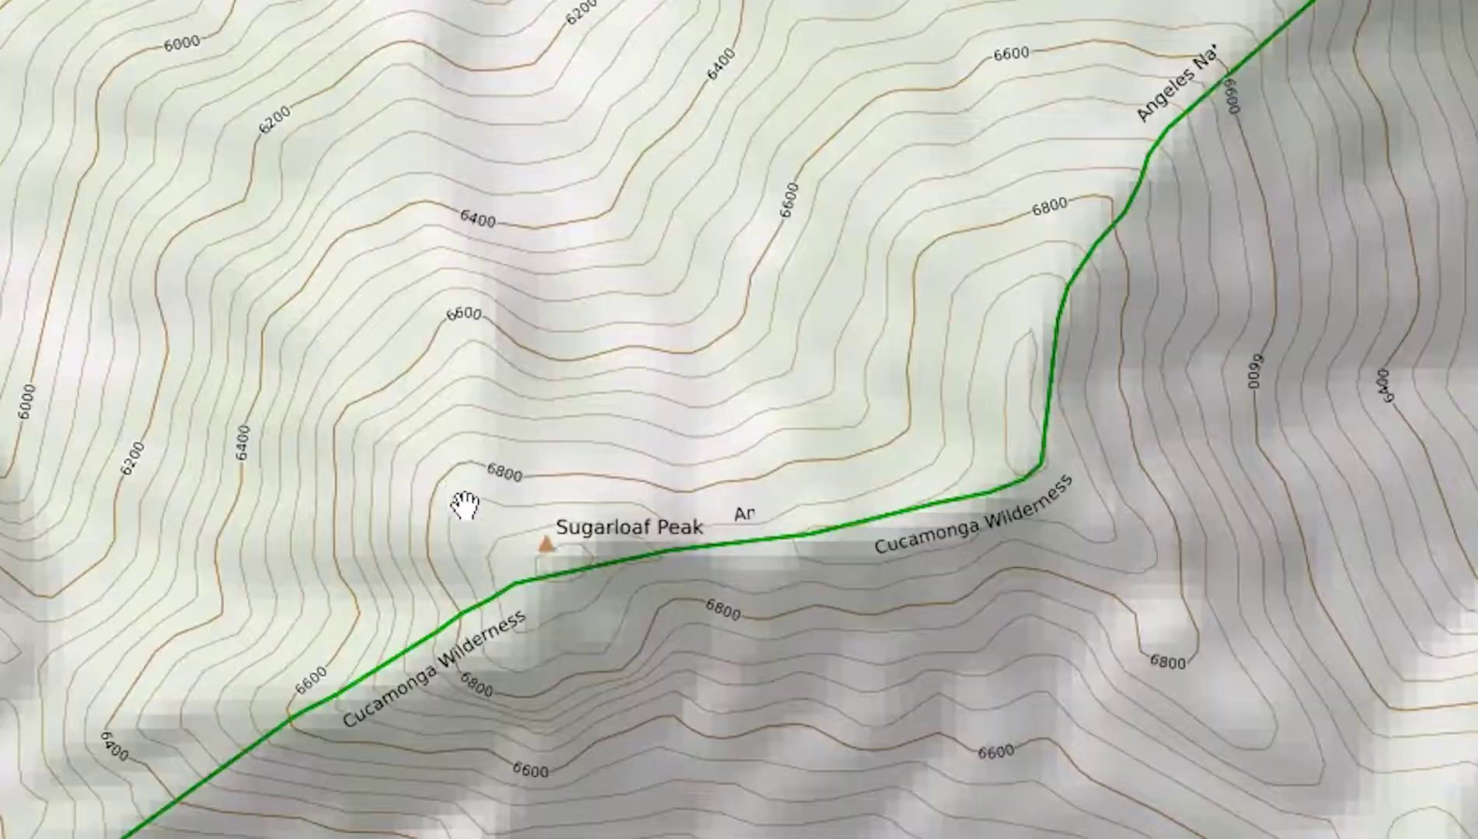
# - Pan the topo map and end the route line at Sugarloaf Peak
pyautogui.moveTo(765, 621); pyautogui.dragTo(659, 627)
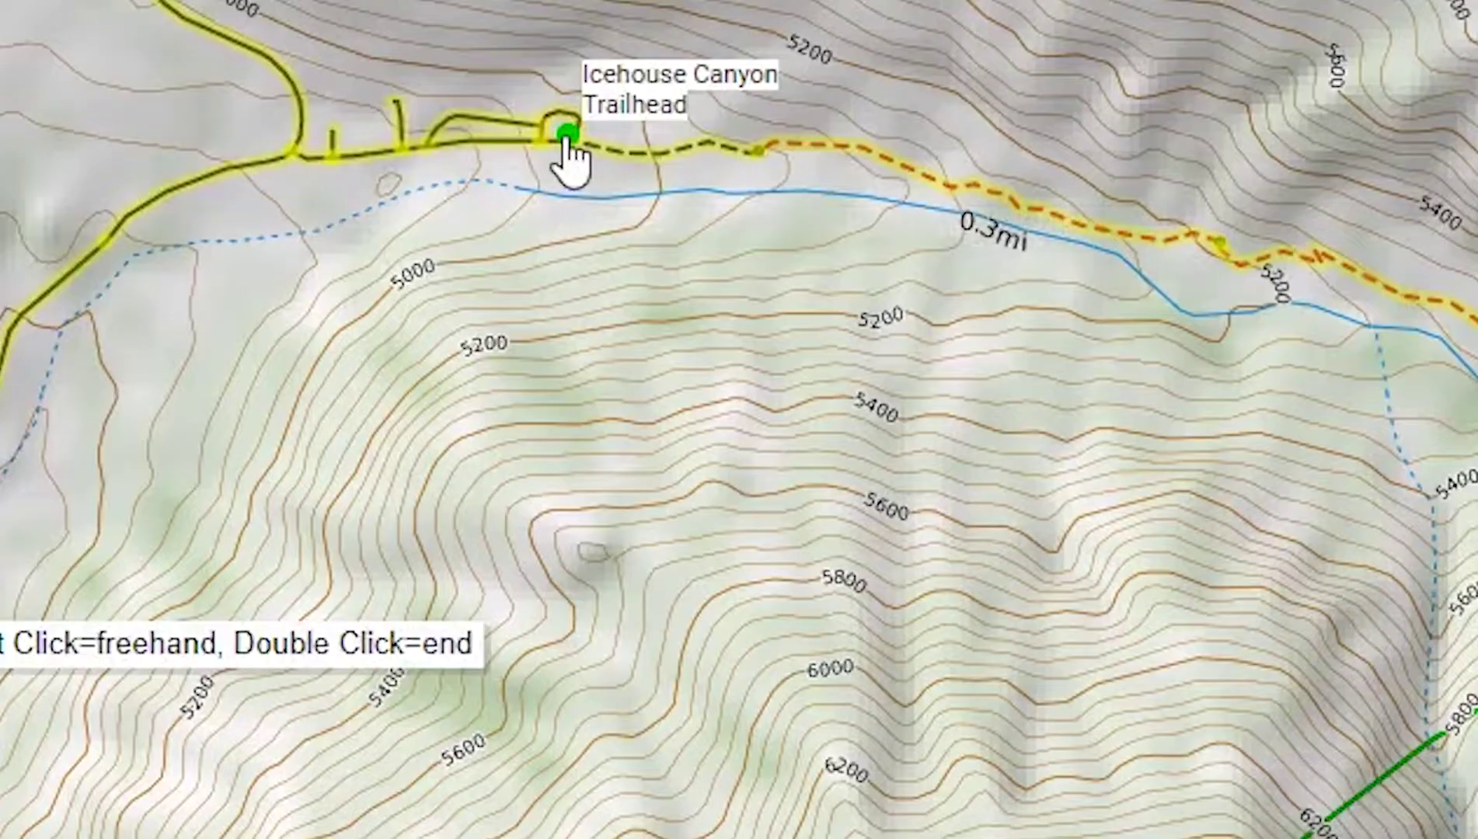
pyautogui.click(566, 133)
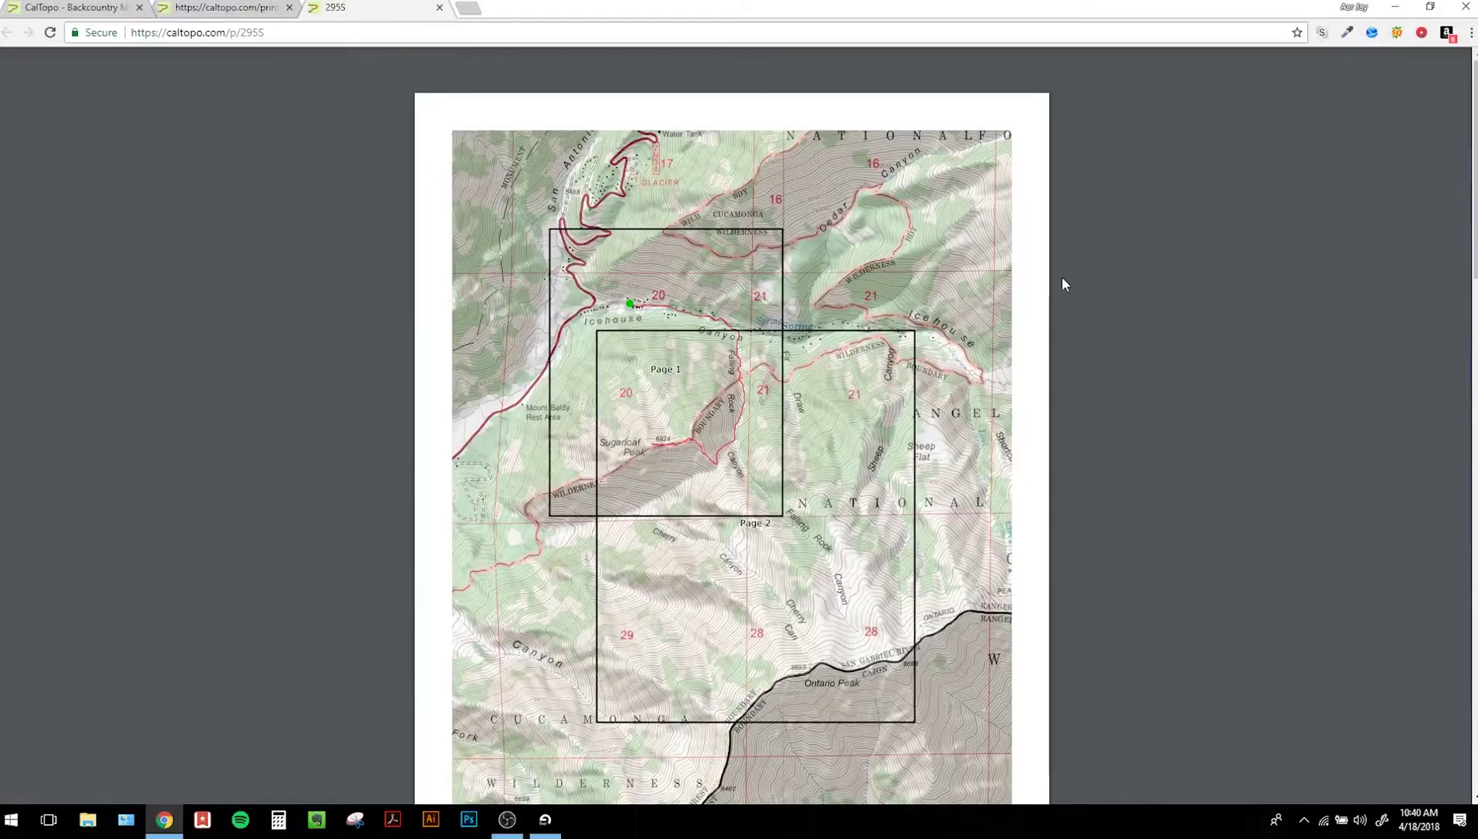
pyautogui.scroll(-10, 1061, 277)
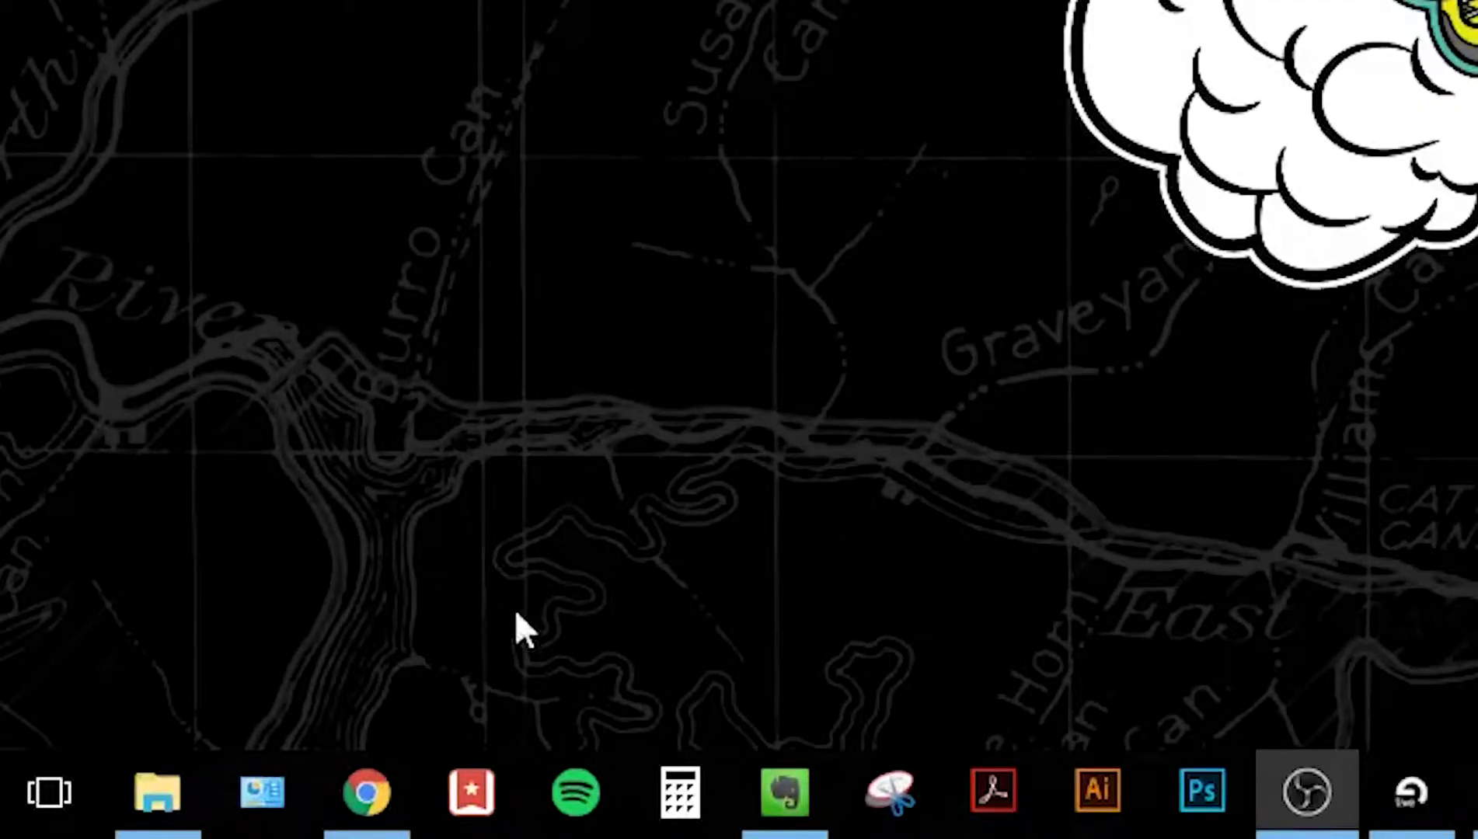
# - Restore the Chrome window with the CalTopo map from the taskbar
pyautogui.click(367, 791)
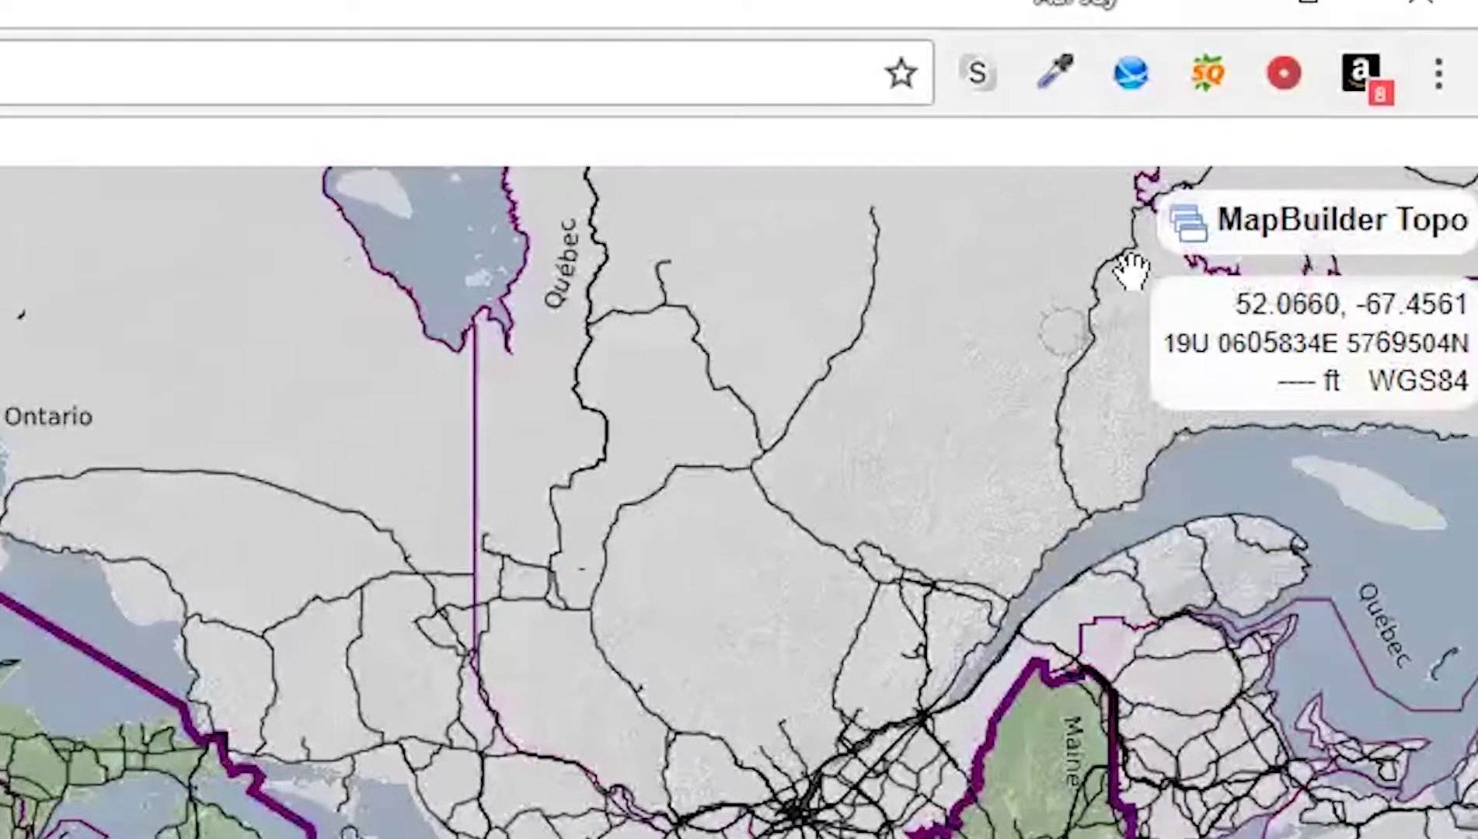
pyautogui.click(1235, 224)
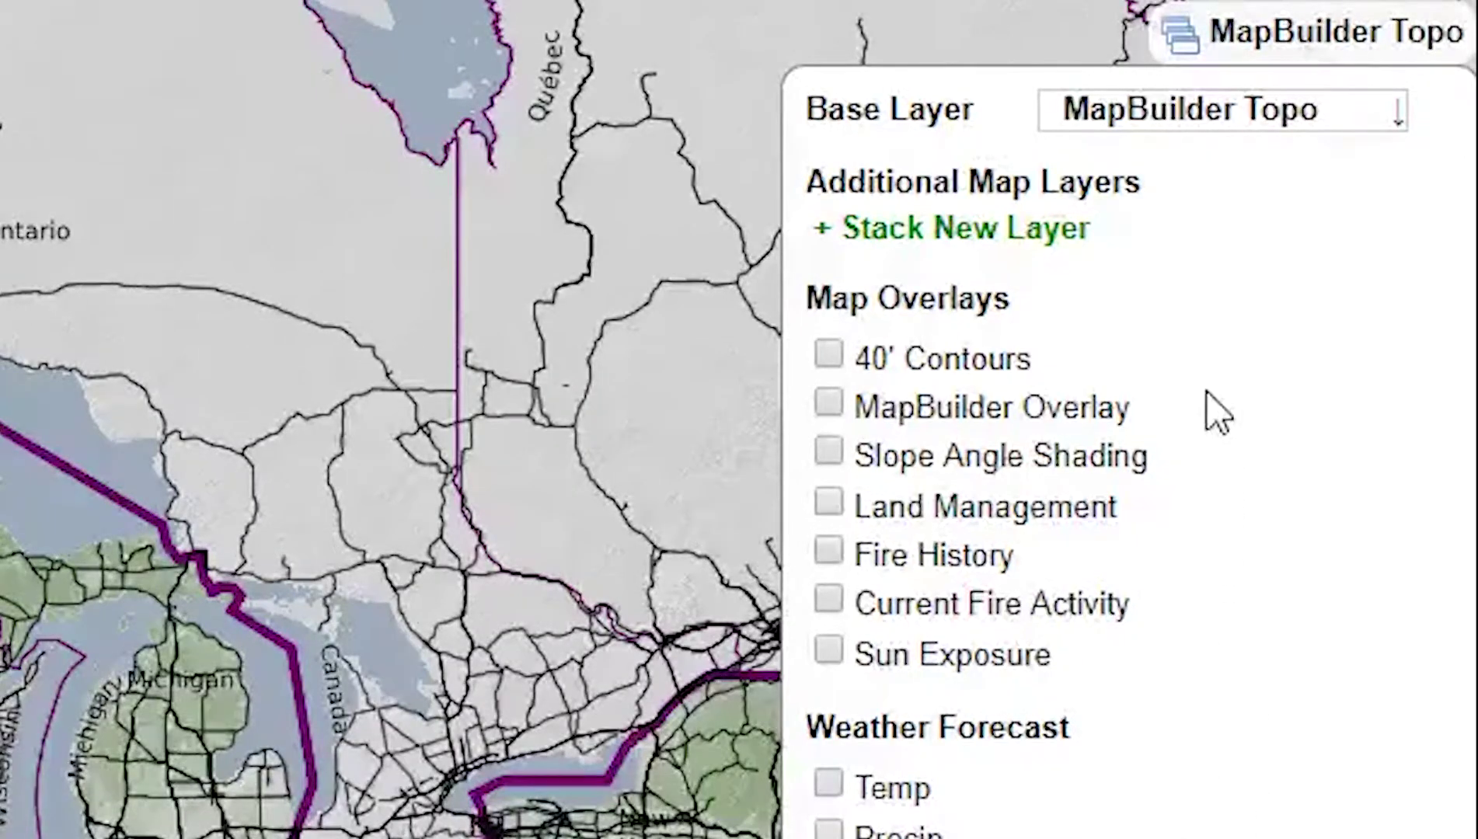
pyautogui.click(1209, 125)
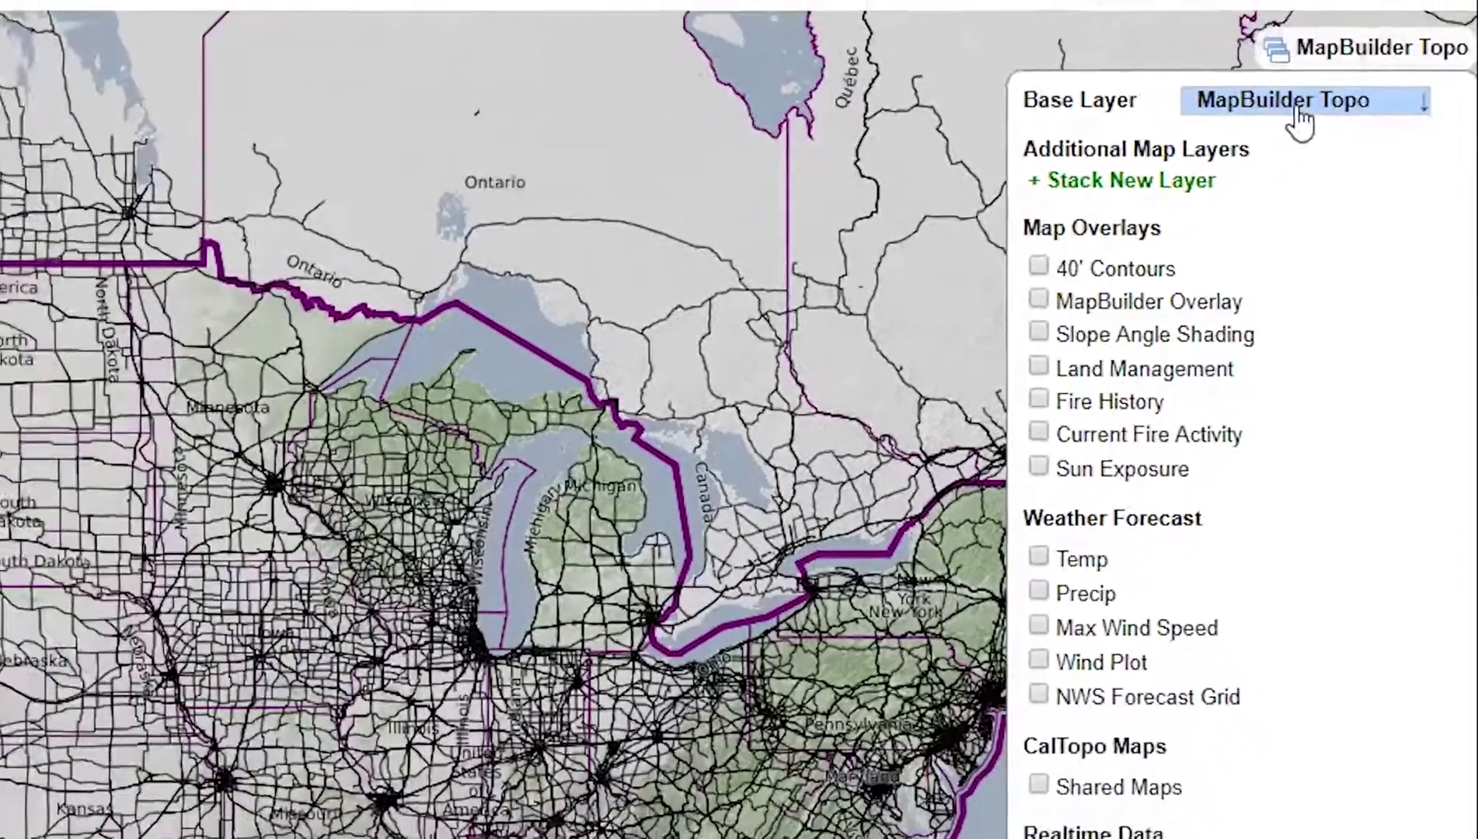
pyautogui.click(1209, 125)
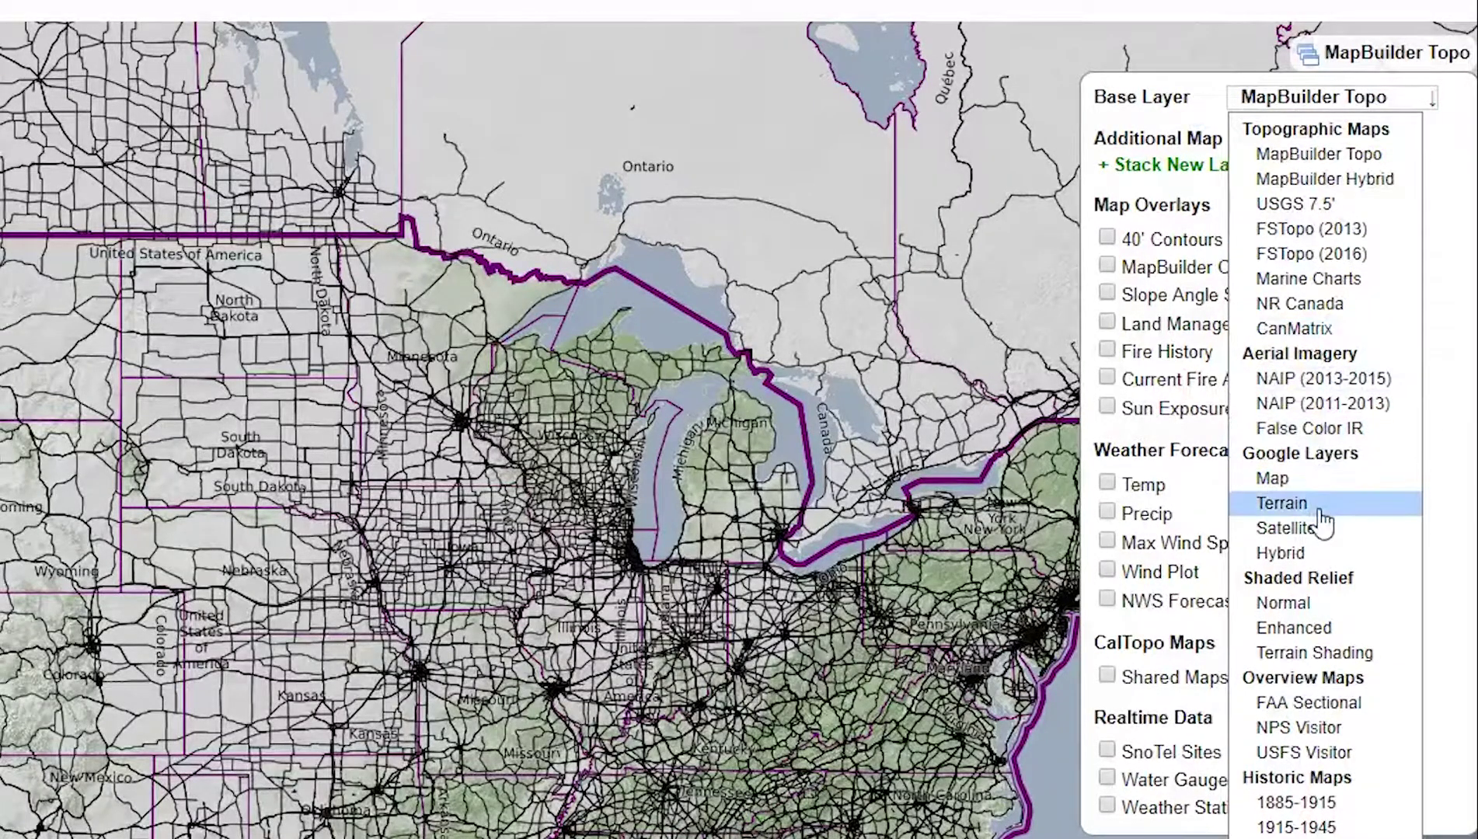
pyautogui.click(1364, 99)
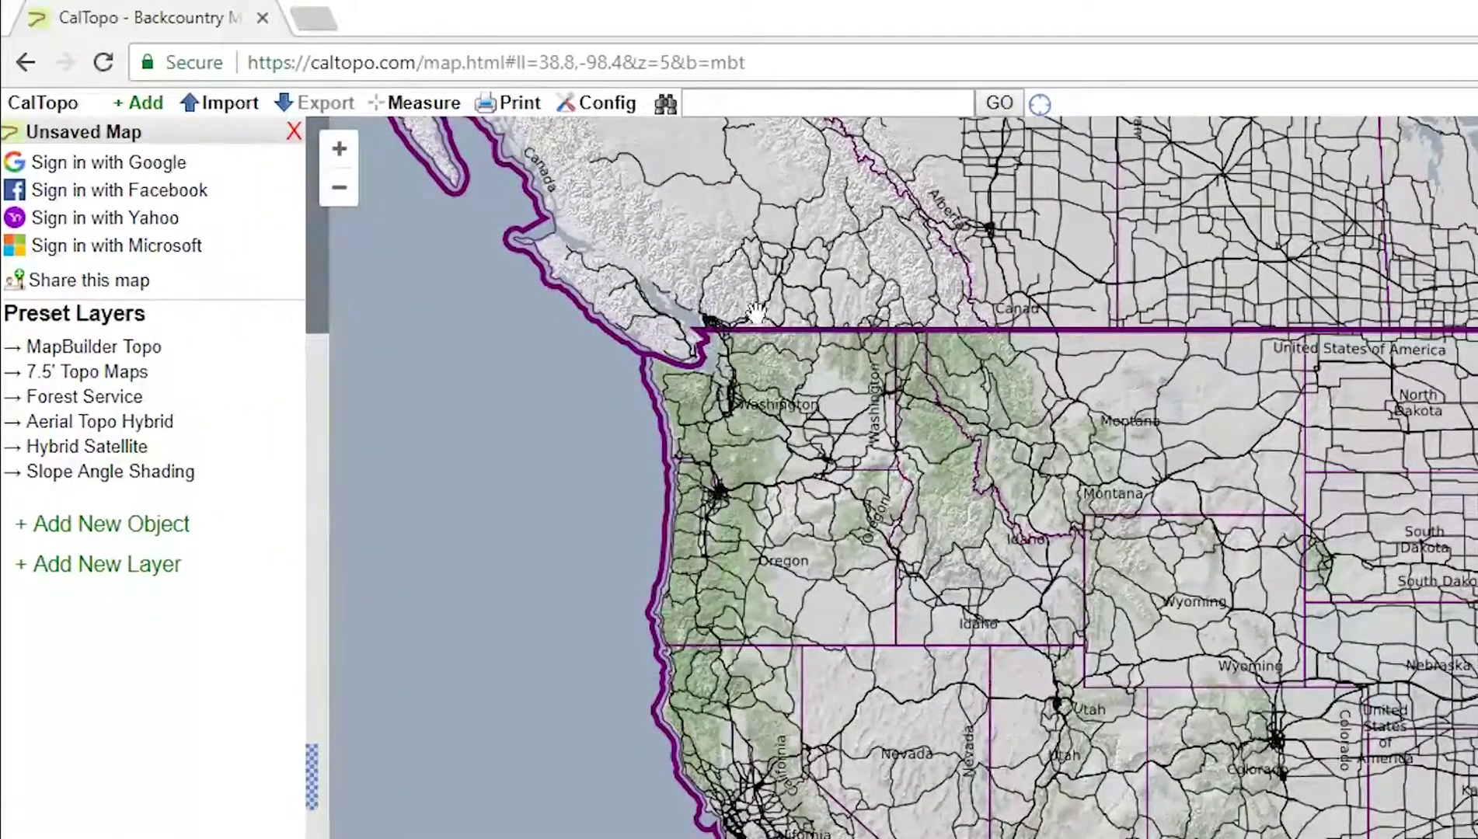
pyautogui.moveTo(35, 97)
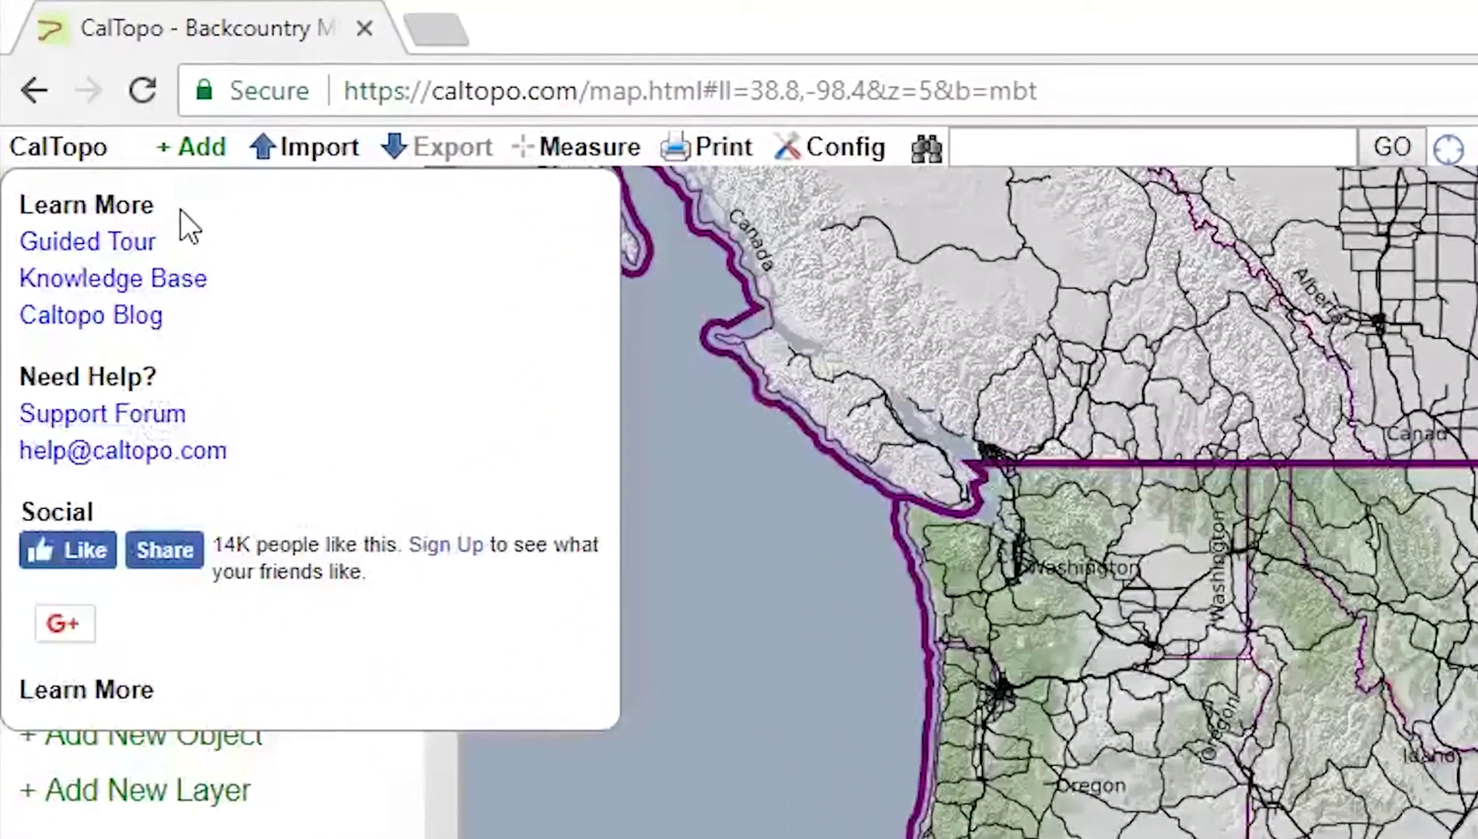
pyautogui.moveTo(135, 104)
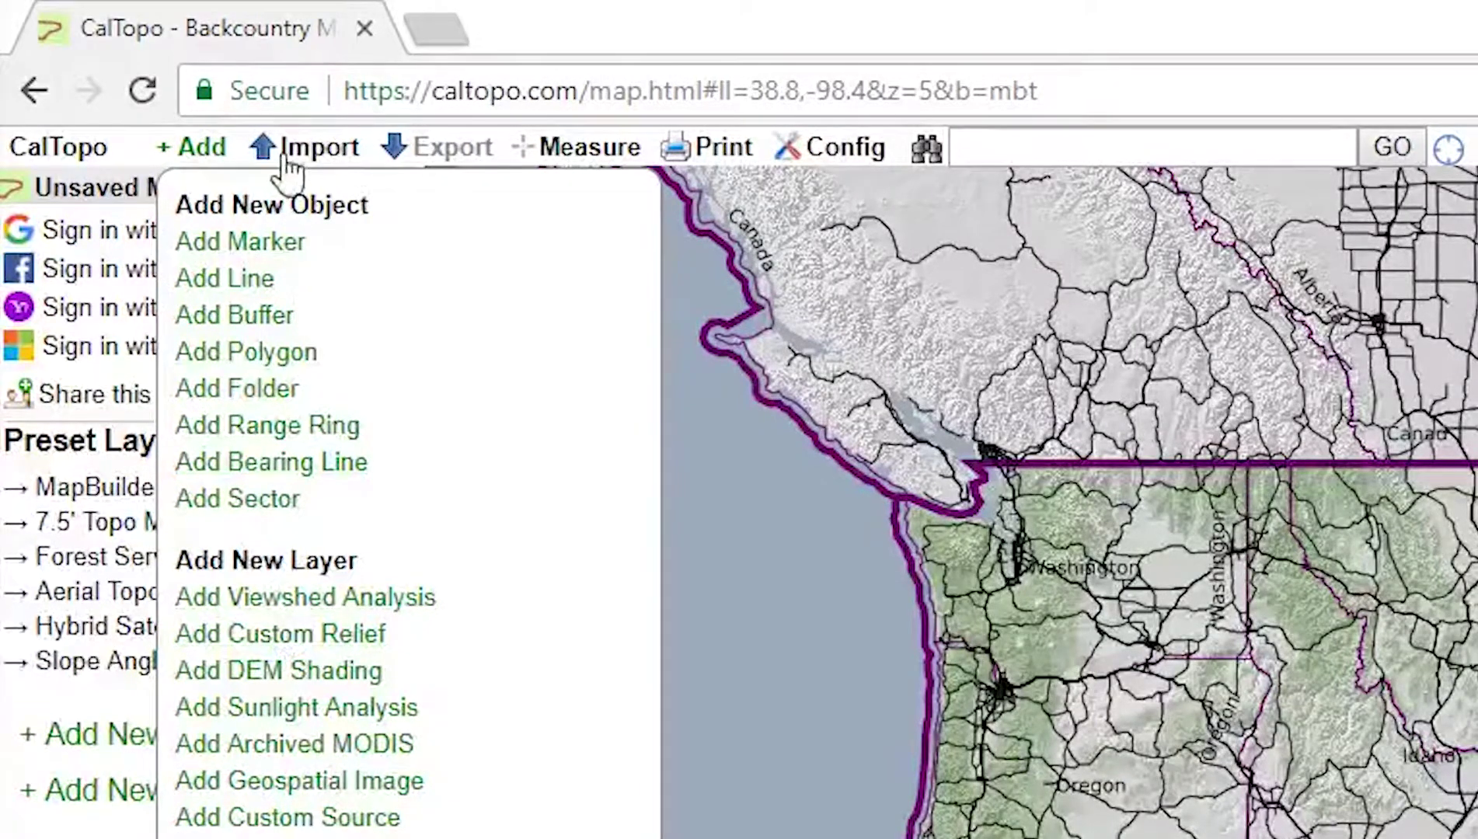
pyautogui.moveTo(307, 159)
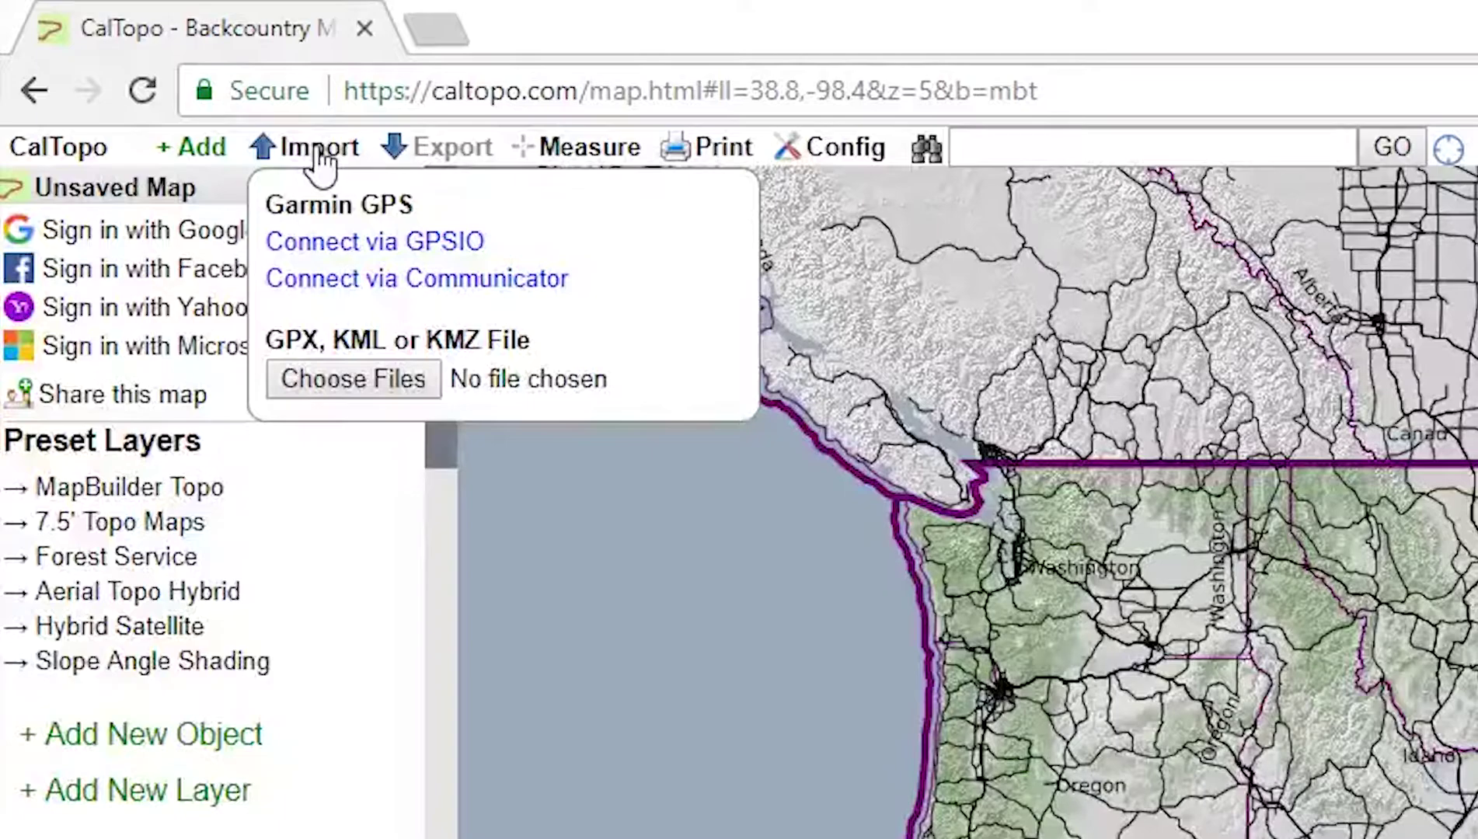
pyautogui.moveTo(416, 149)
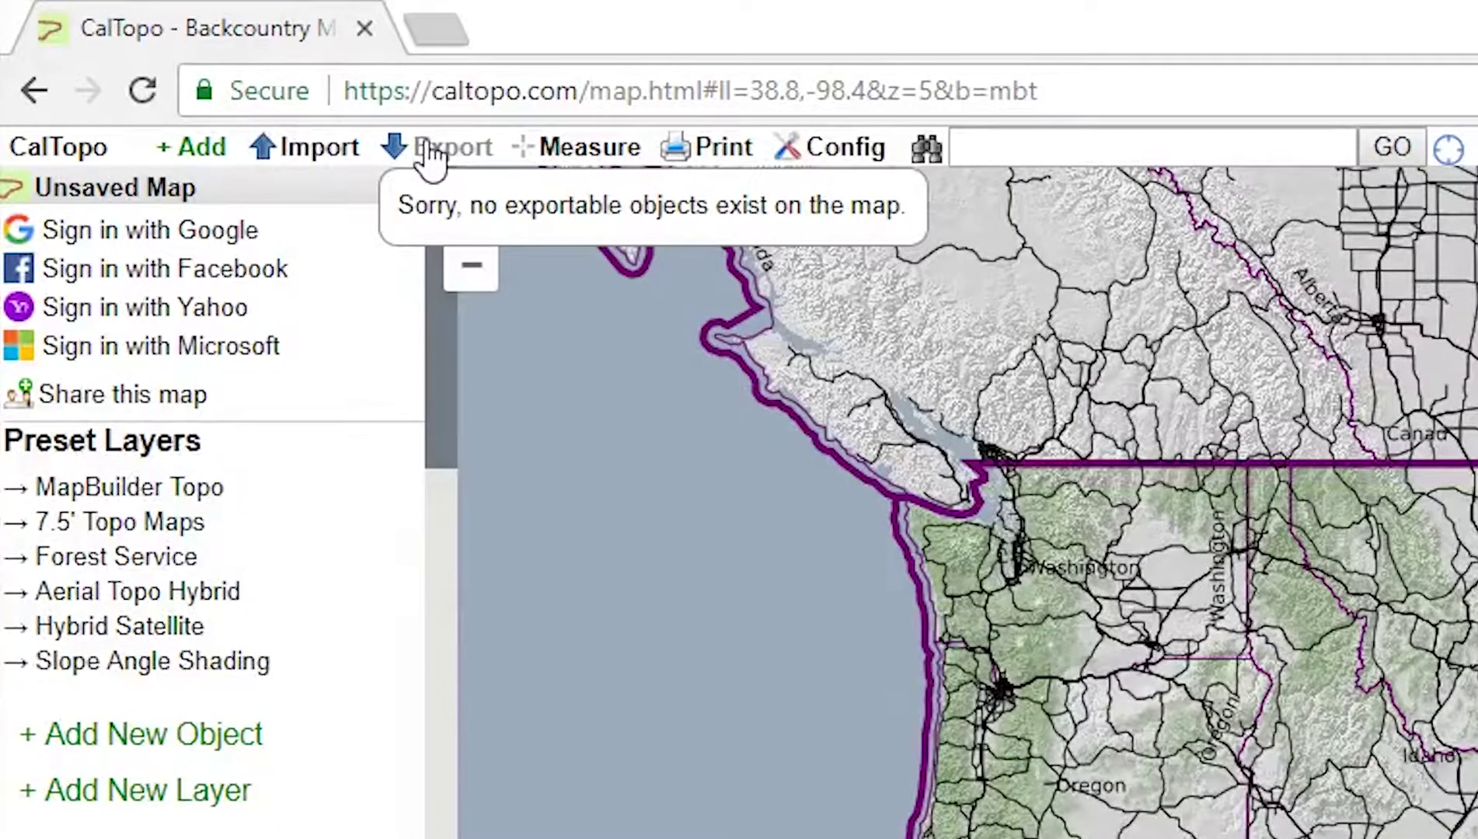
pyautogui.moveTo(561, 153)
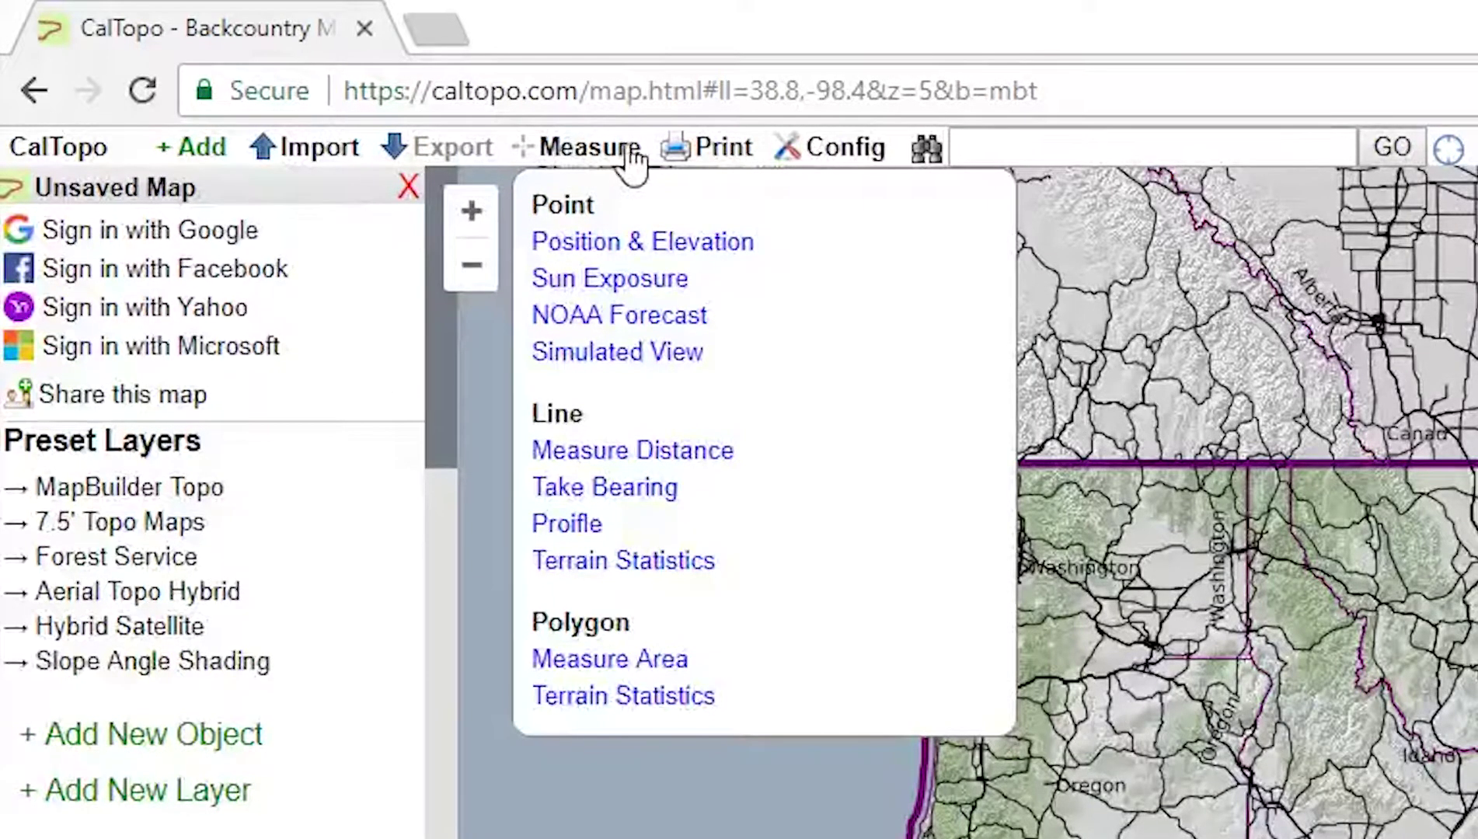
pyautogui.moveTo(713, 158)
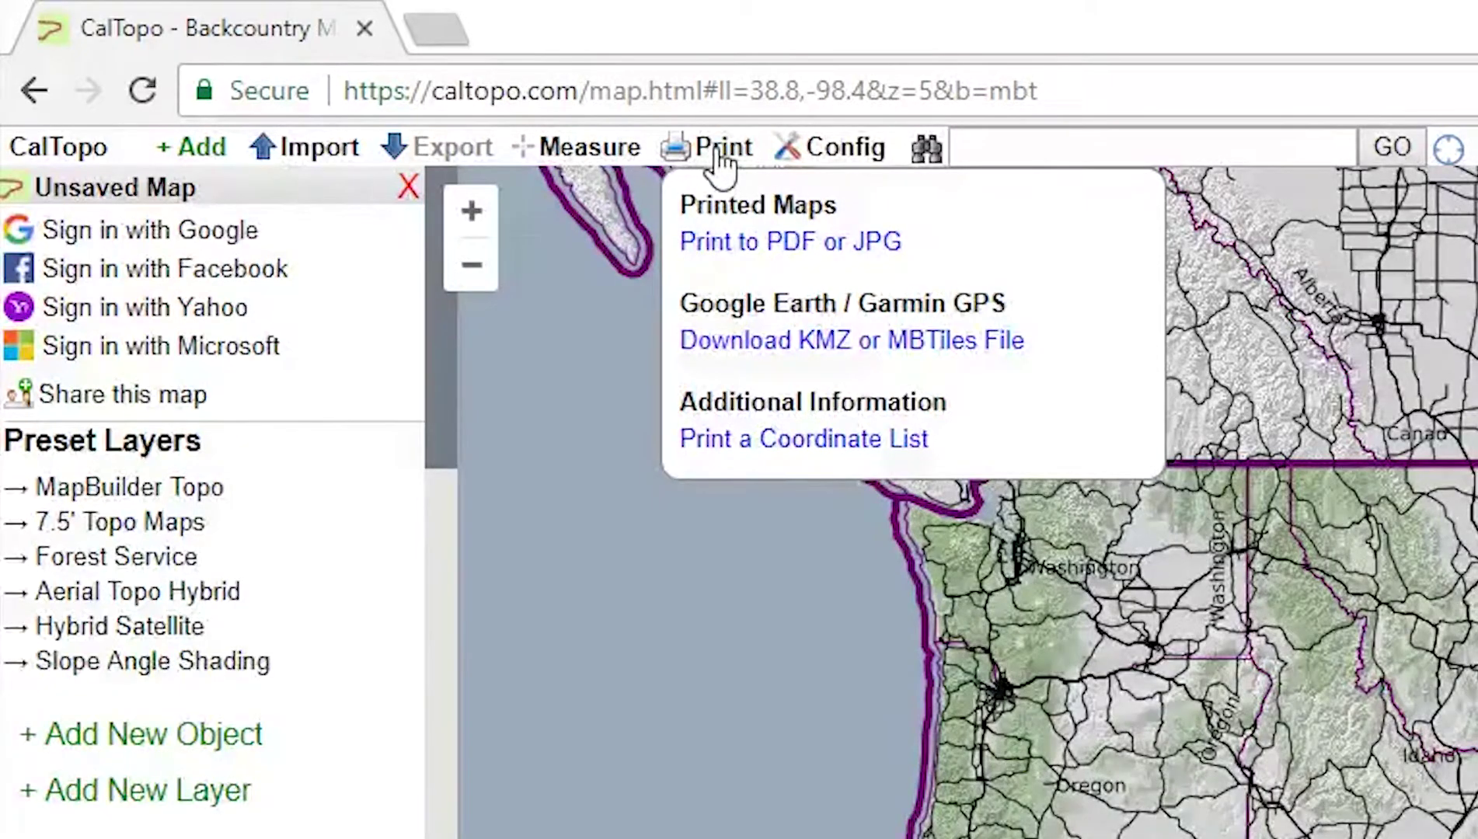
pyautogui.moveTo(854, 158)
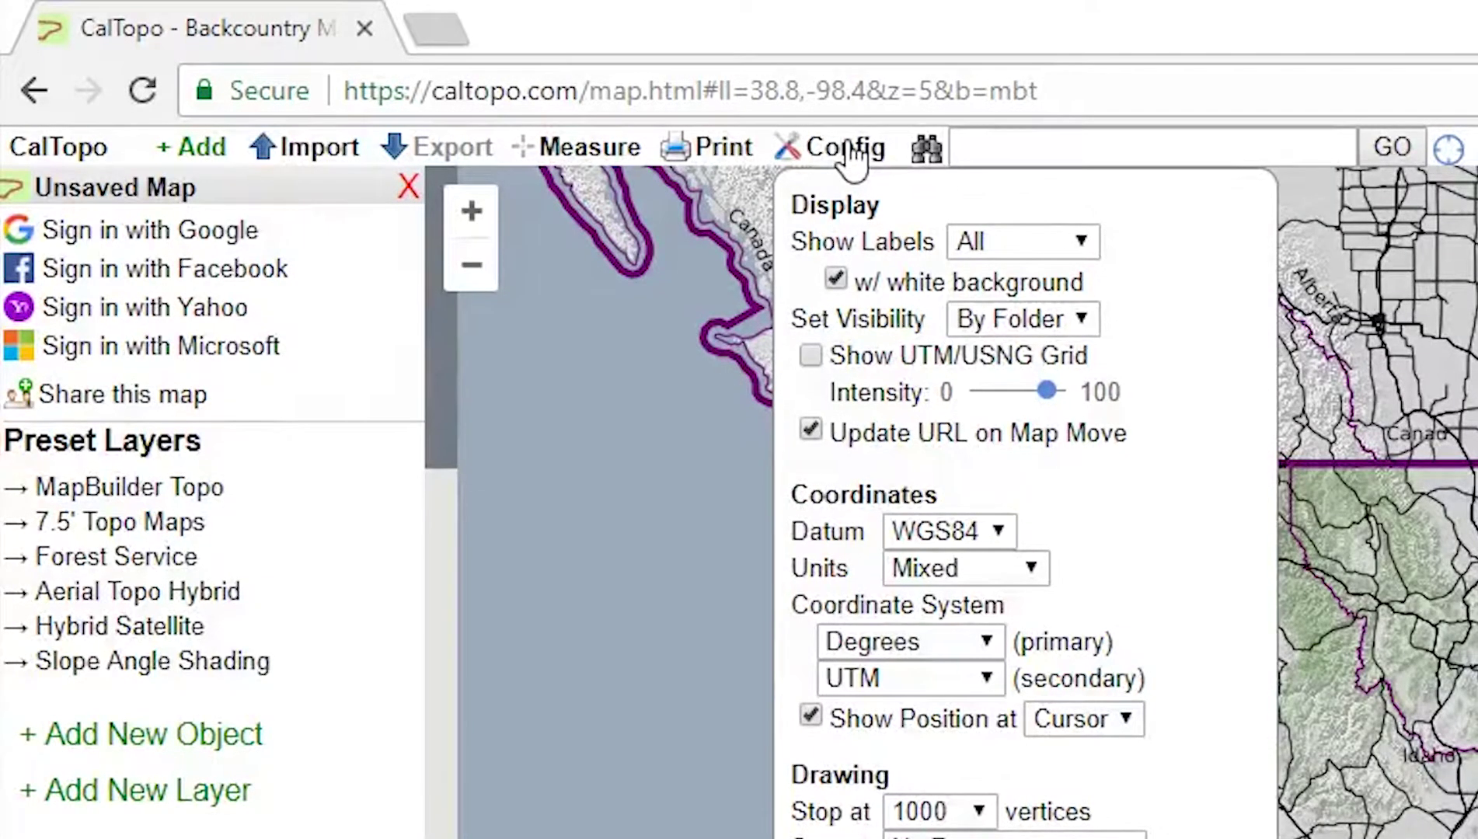
pyautogui.click(991, 146)
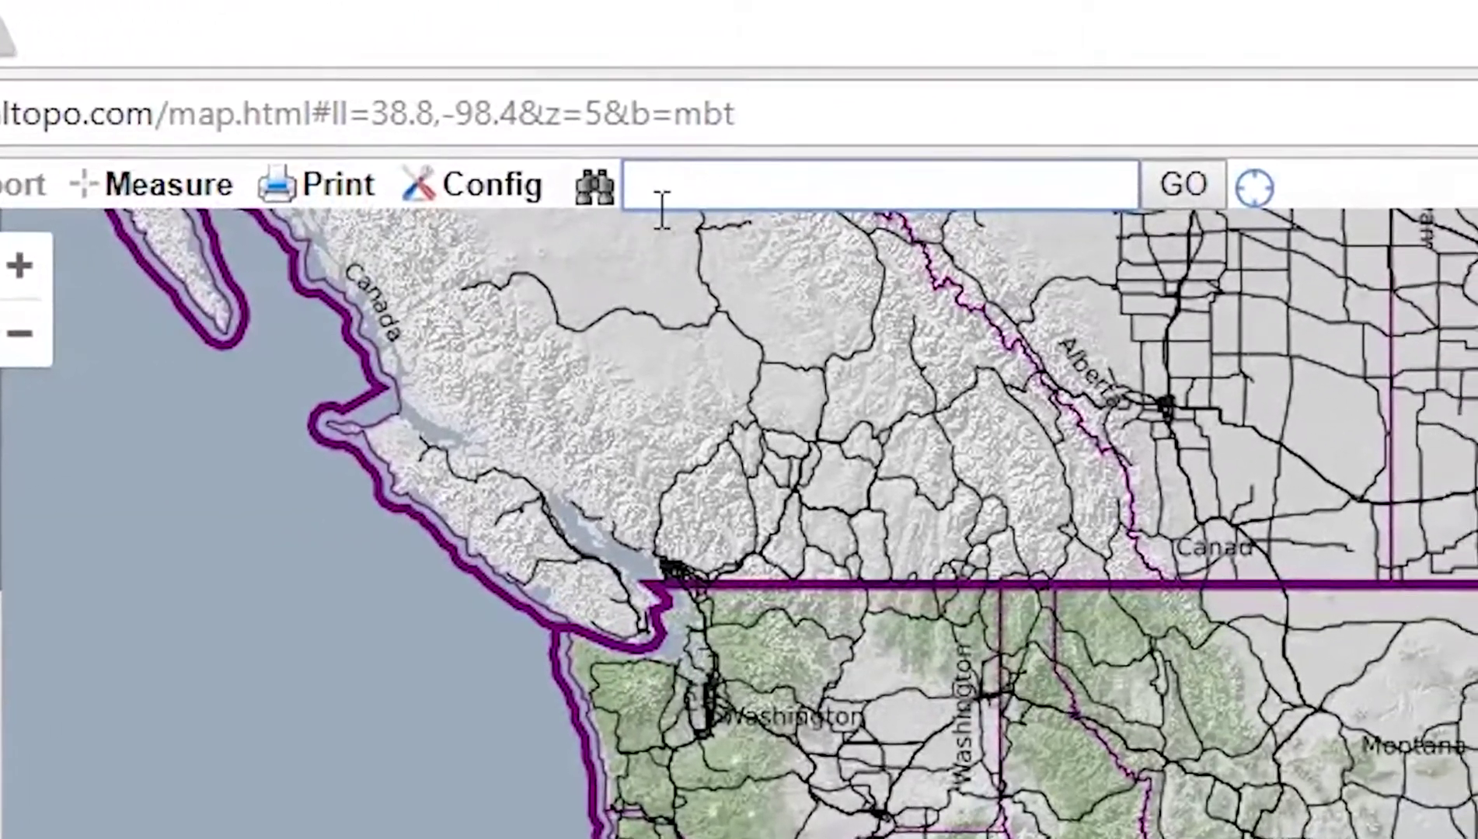
# - Search for 'icehouse canyon trailhead' and apply the Forest Service preset map layers
pyautogui.write('icehousec')
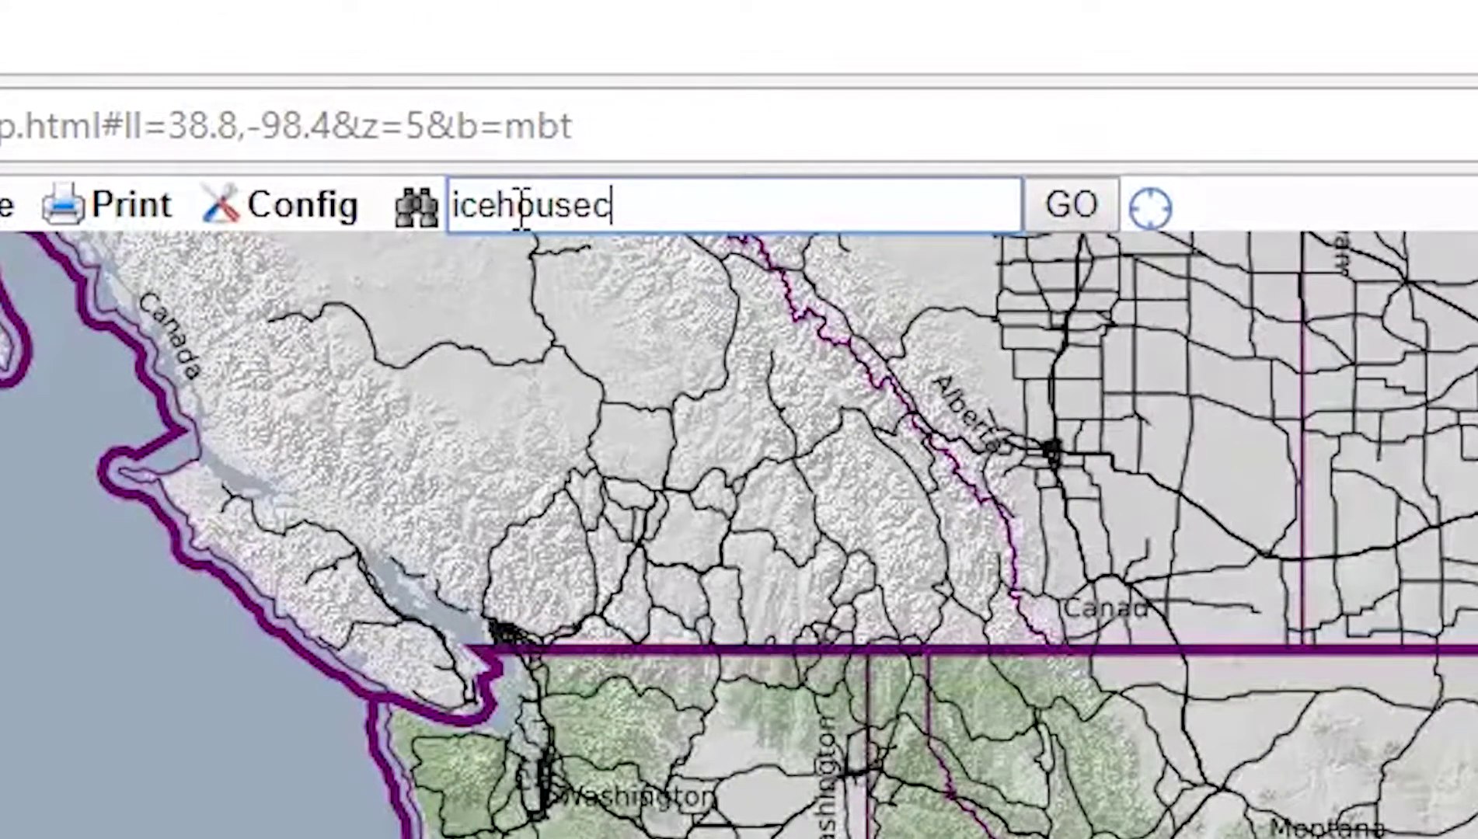
pyautogui.press('BackSpace')
pyautogui.write('canyon trailhead')
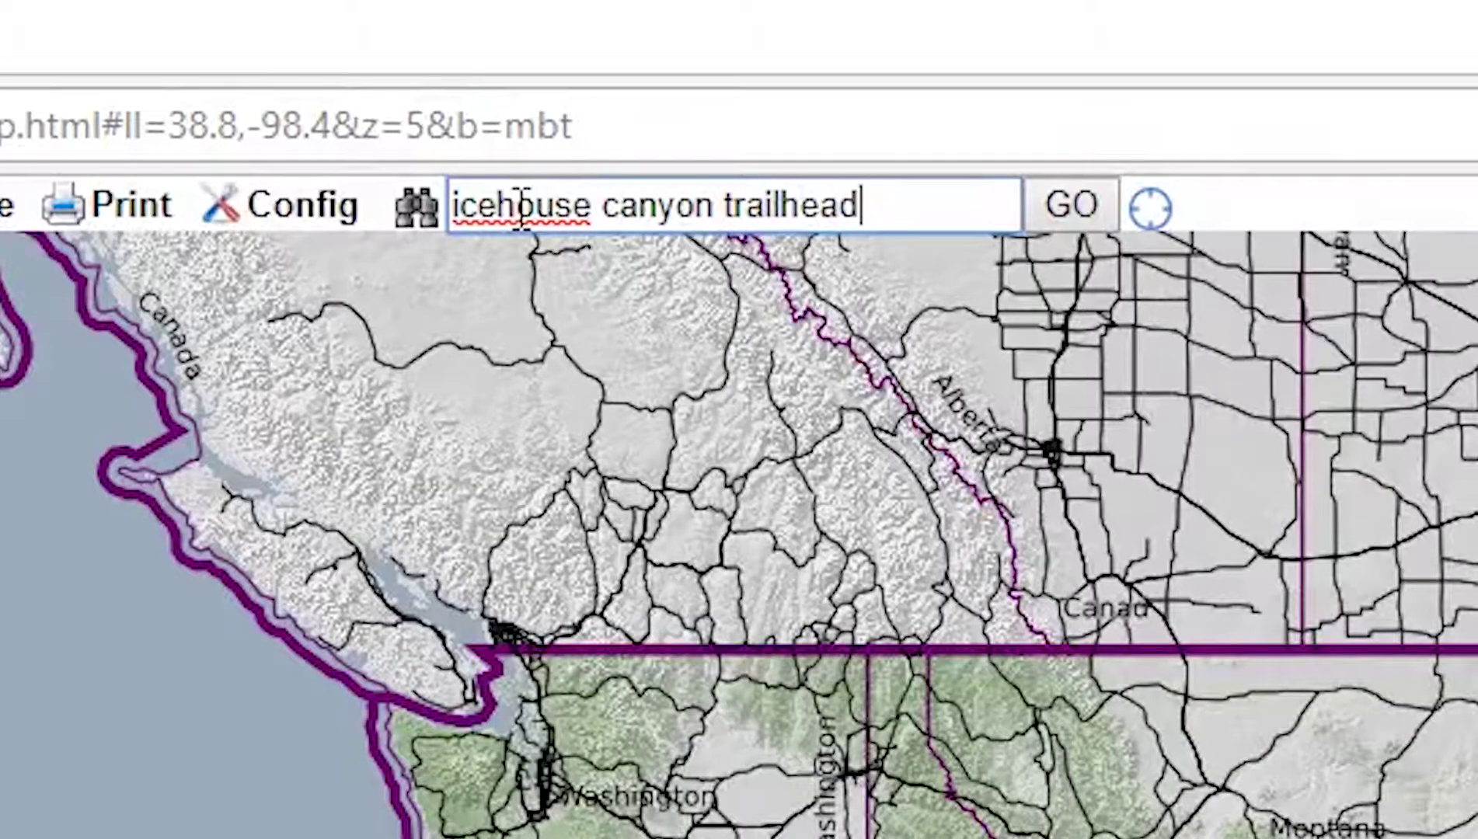
pyautogui.press('Return')
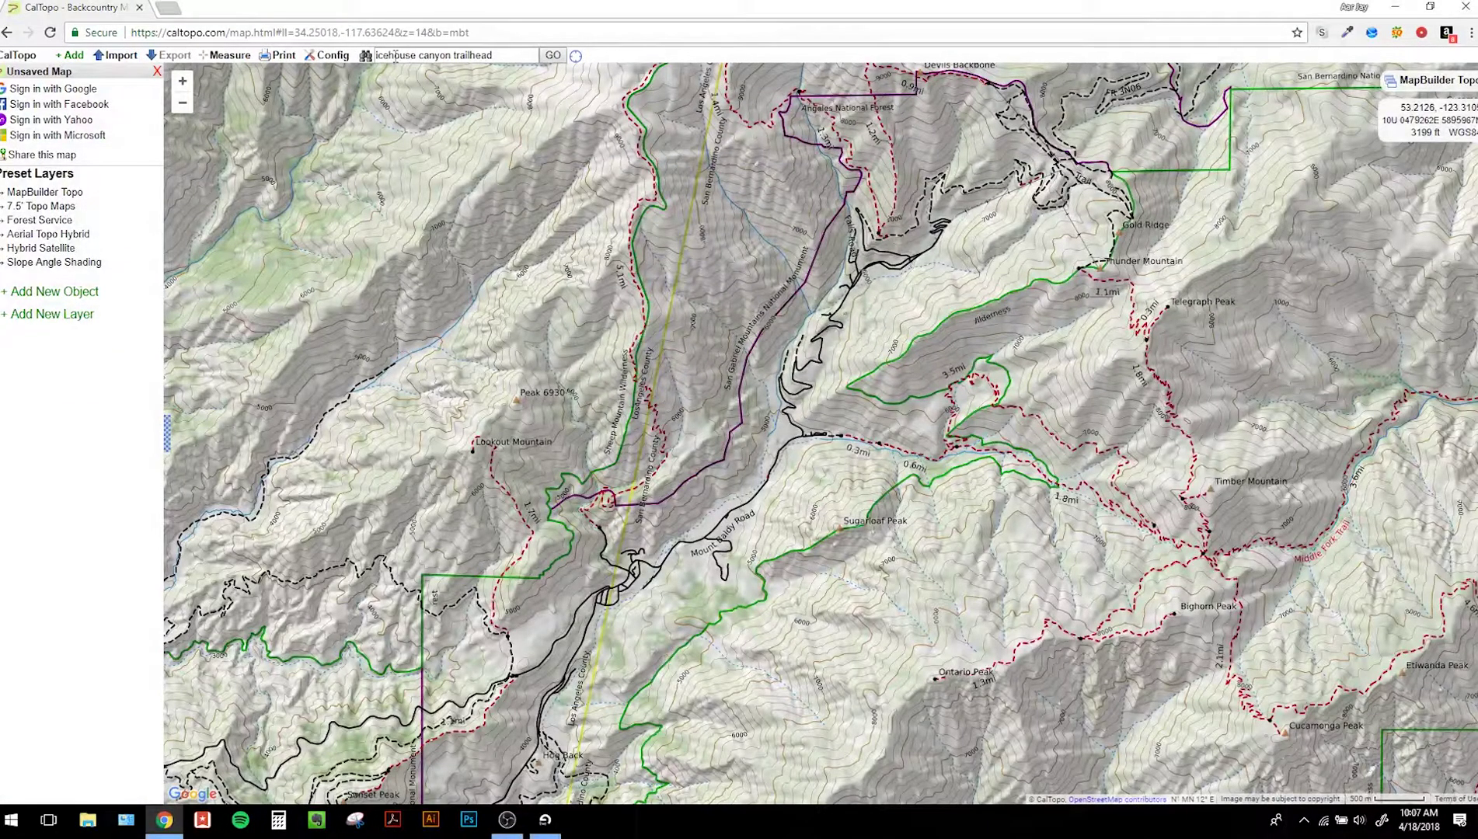
pyautogui.moveTo(839, 529); pyautogui.dragTo(644, 457)
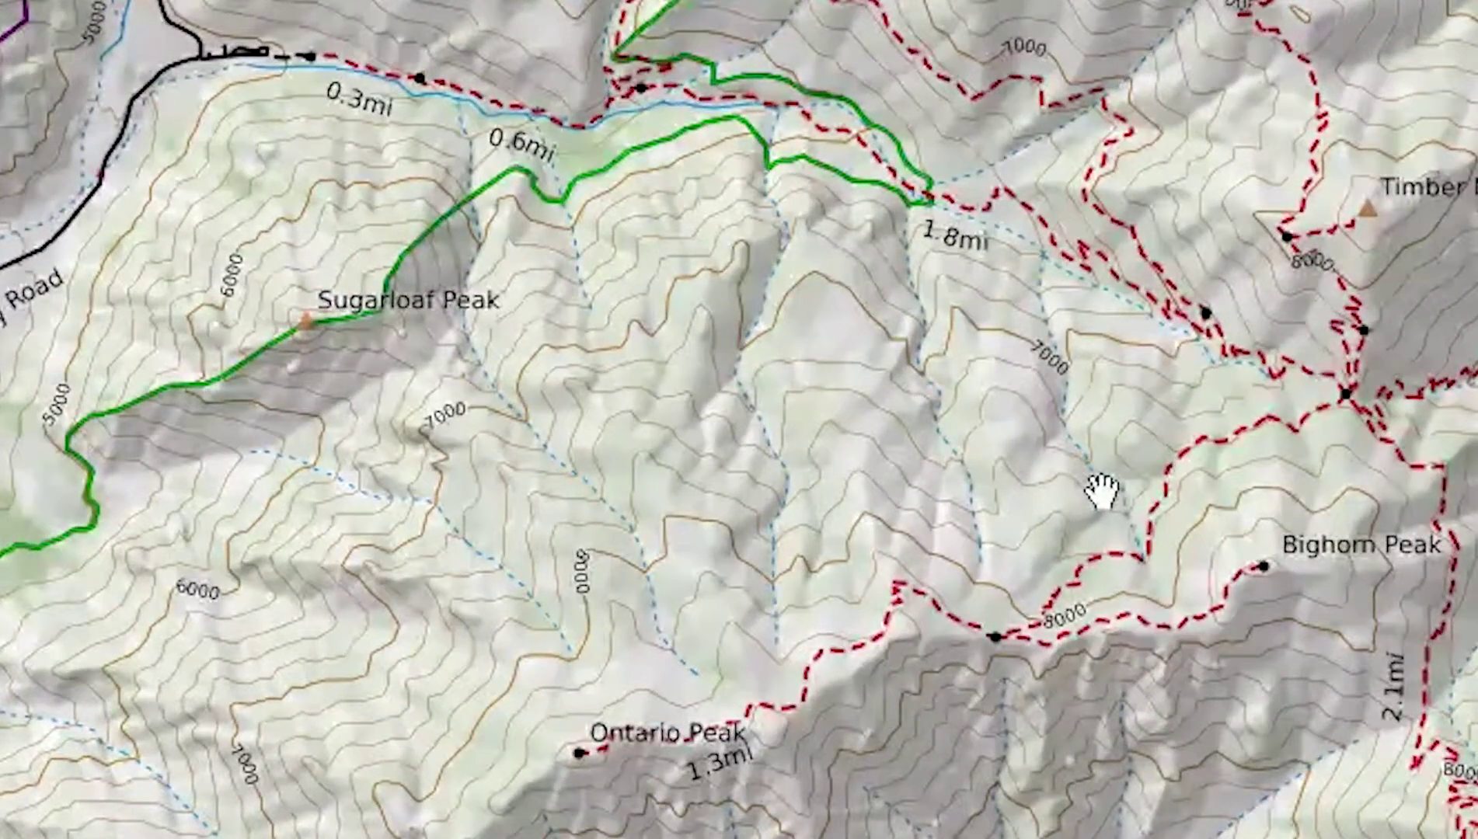
pyautogui.click(58, 222)
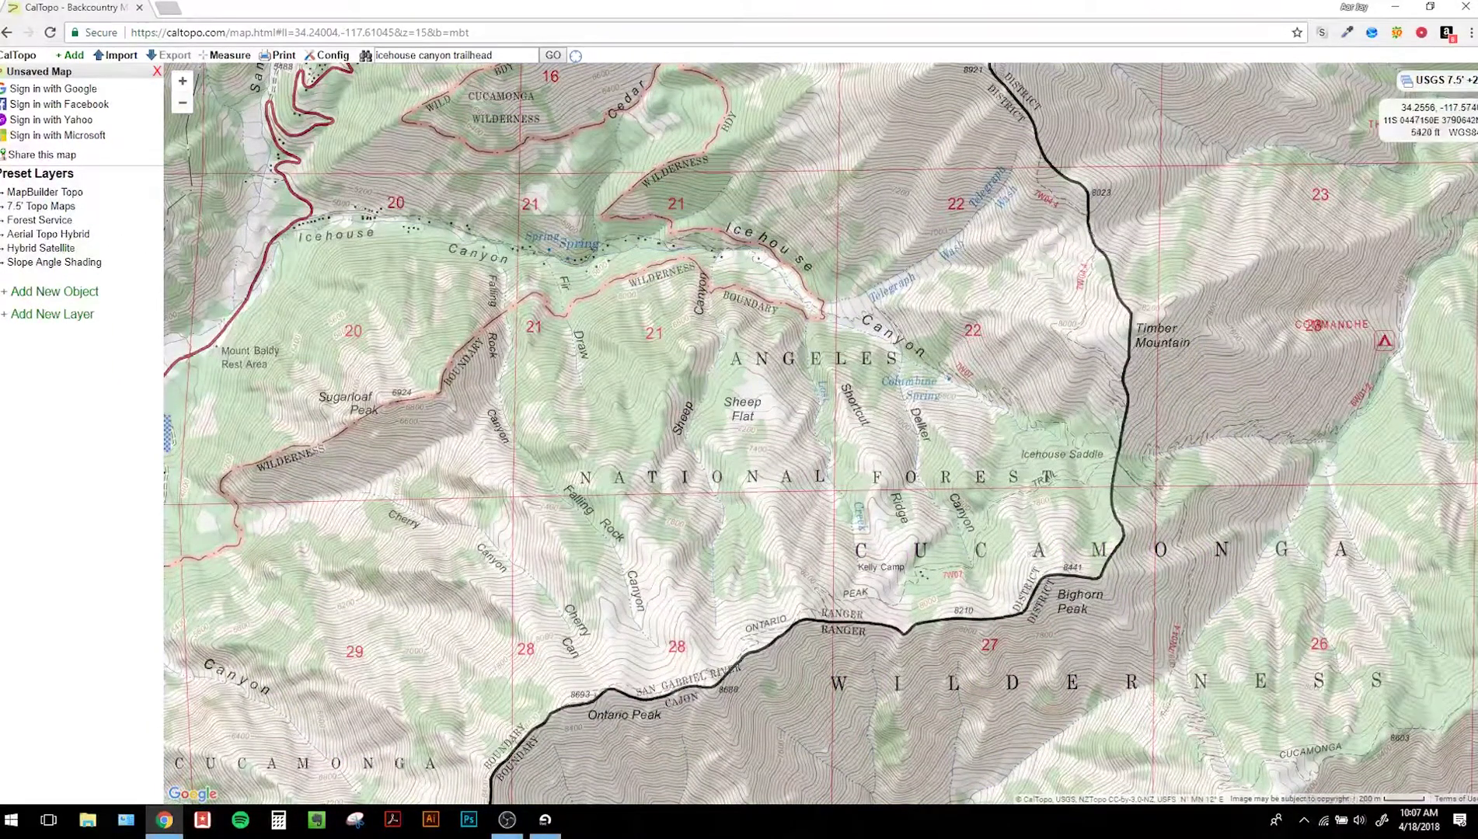
# - Keep Normal shaded relief as the second stacked layer and adjust its opacity
pyautogui.click(1438, 80)
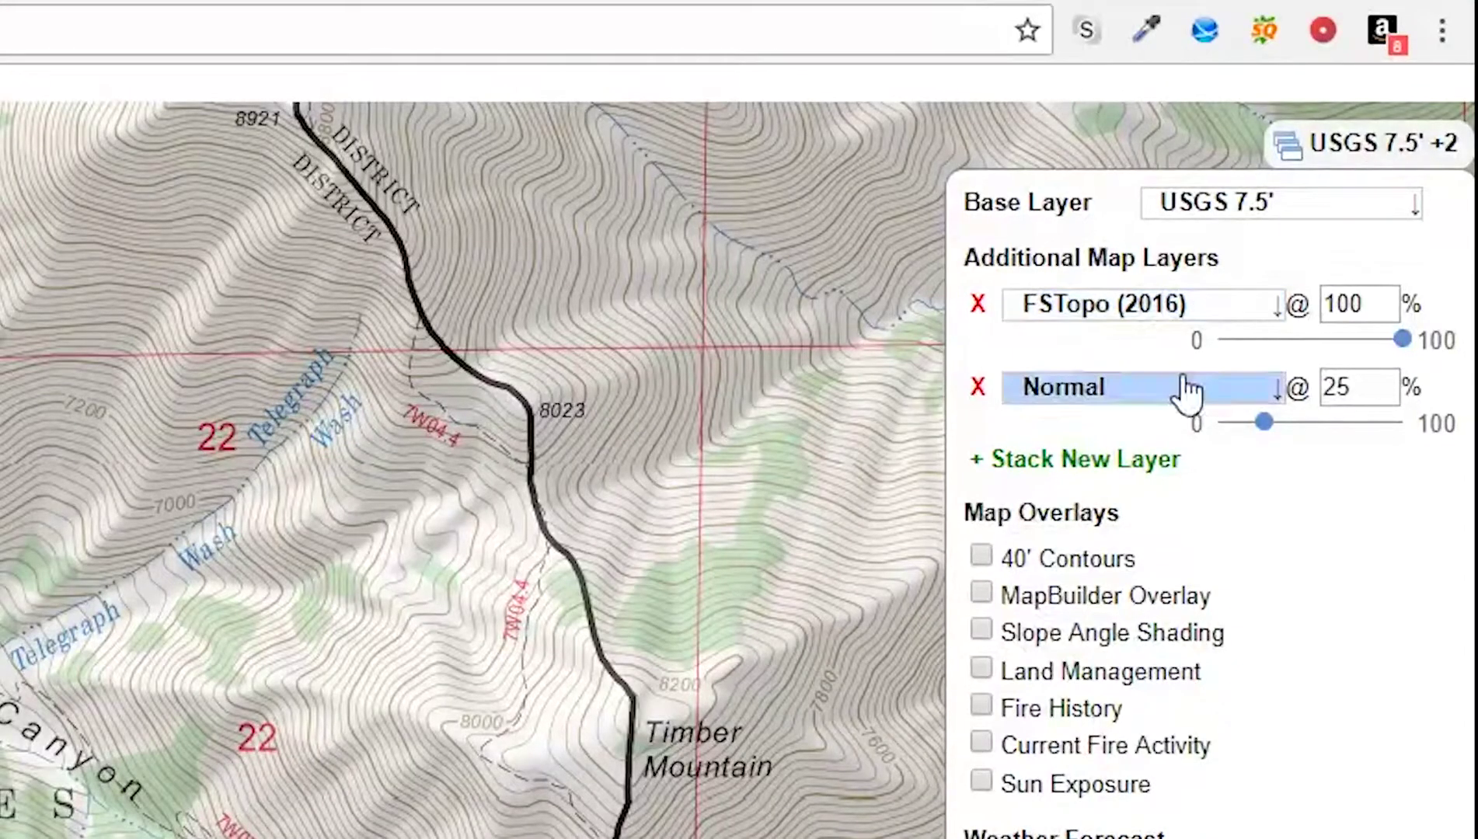
pyautogui.click(1185, 394)
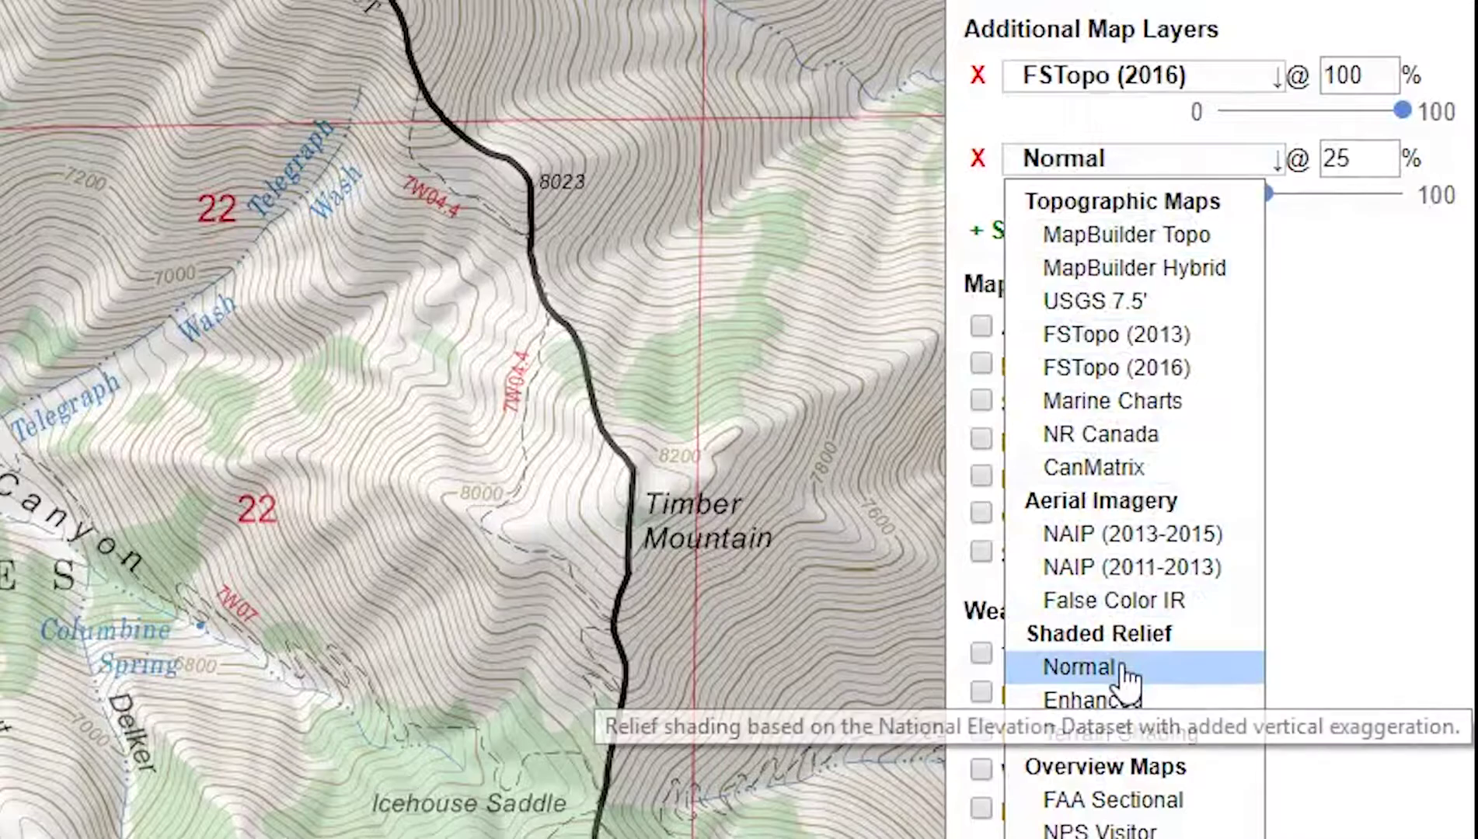
pyautogui.click(1120, 665)
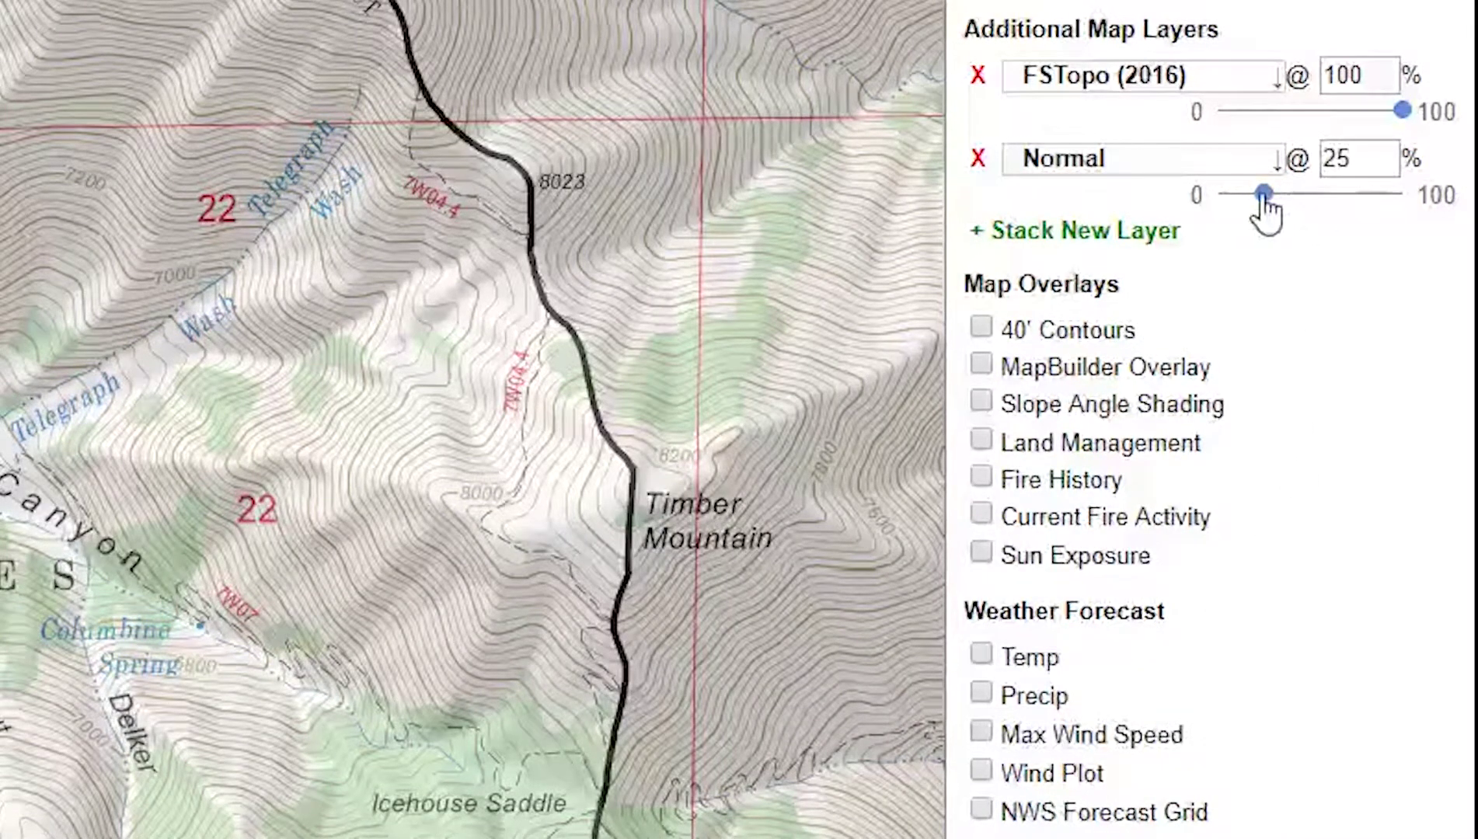
pyautogui.moveTo(1263, 200)
pyautogui.mouseDown()
pyautogui.moveTo(1321, 203)
pyautogui.moveTo(1254, 204)
pyautogui.mouseUp()
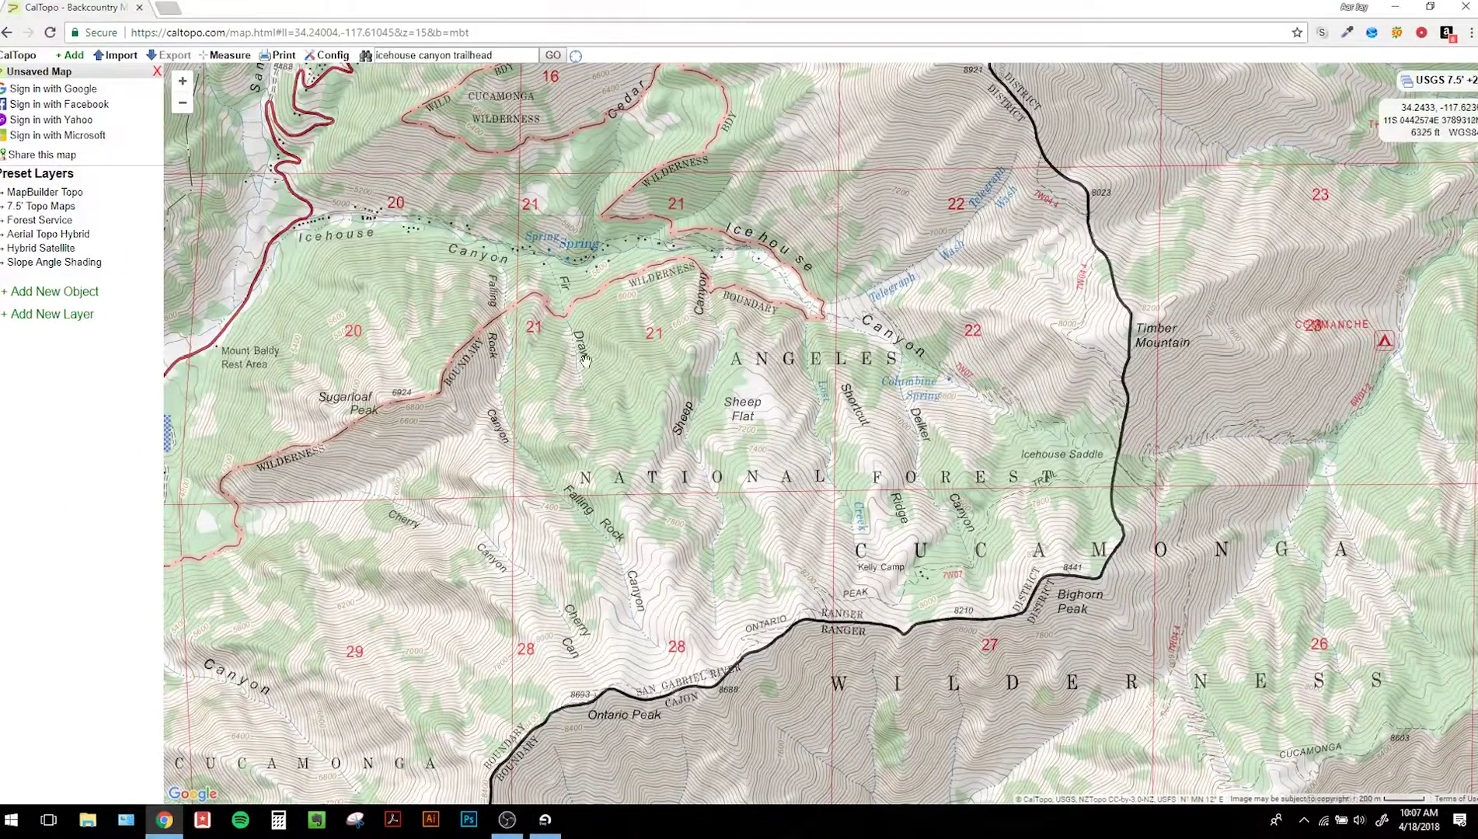
# - Centre Icehouse Canyon, switch to MapBuilder Topo, and zoom in on the road end
pyautogui.moveTo(430, 289); pyautogui.dragTo(526, 388)
pyautogui.scroll(2, 536, 392)
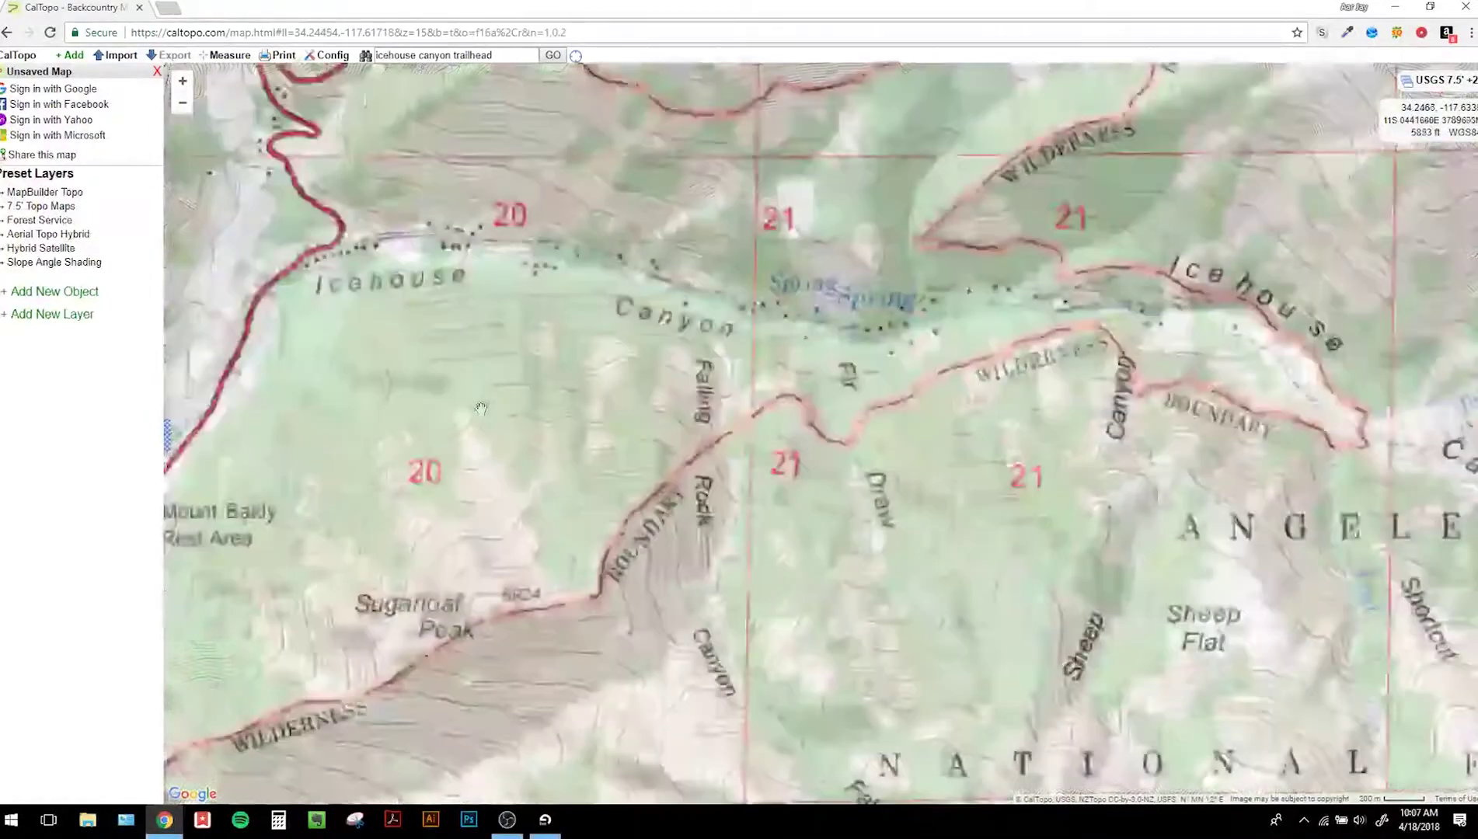
pyautogui.scroll(-1, 604, 408)
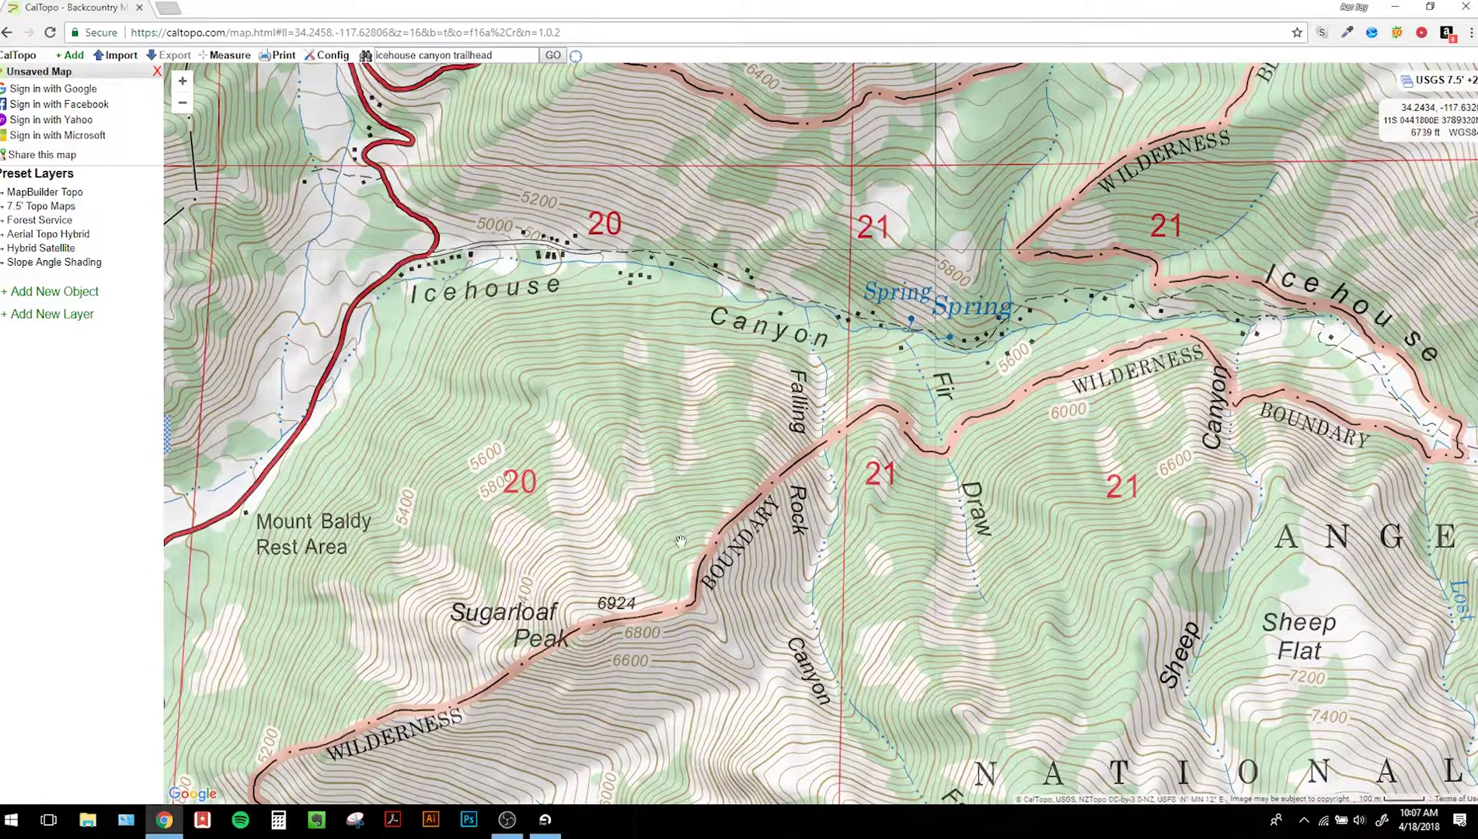
pyautogui.click(40, 192)
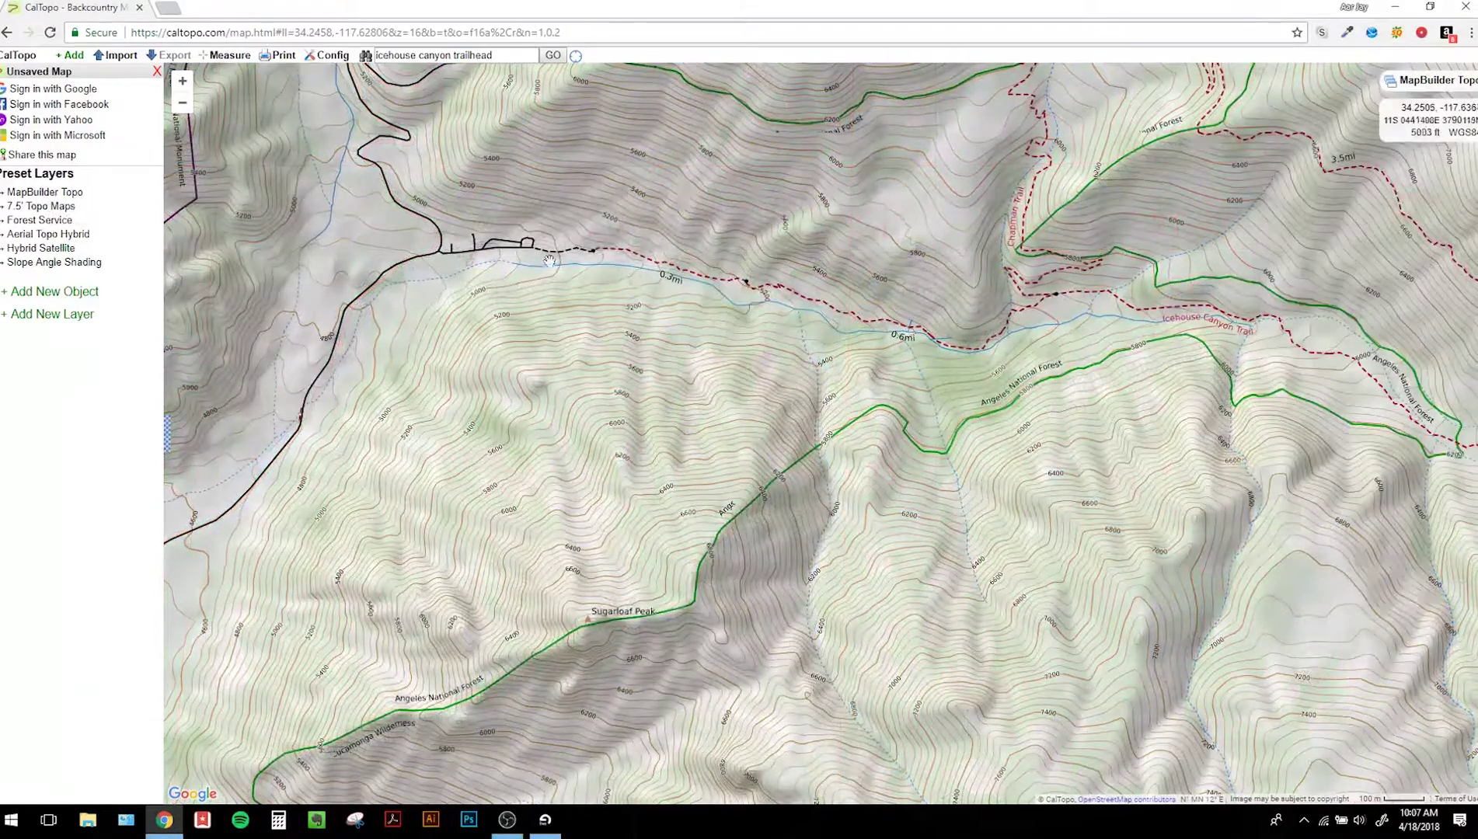
pyautogui.scroll(1, 549, 261)
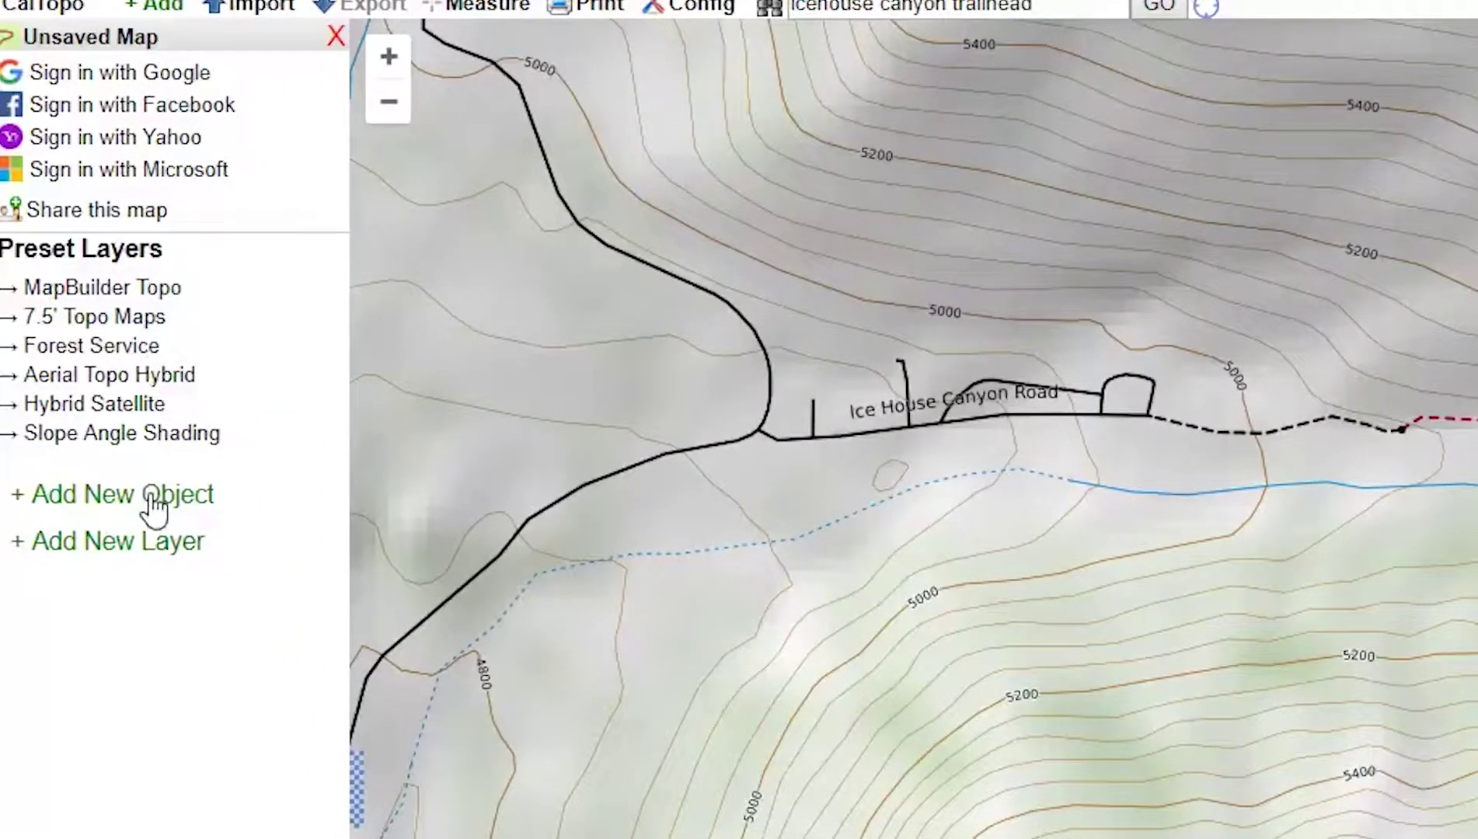
# - Place a green 'Icehouse Canyon Trailhead' marker at the end of Ice House Canyon Road
pyautogui.click(155, 505)
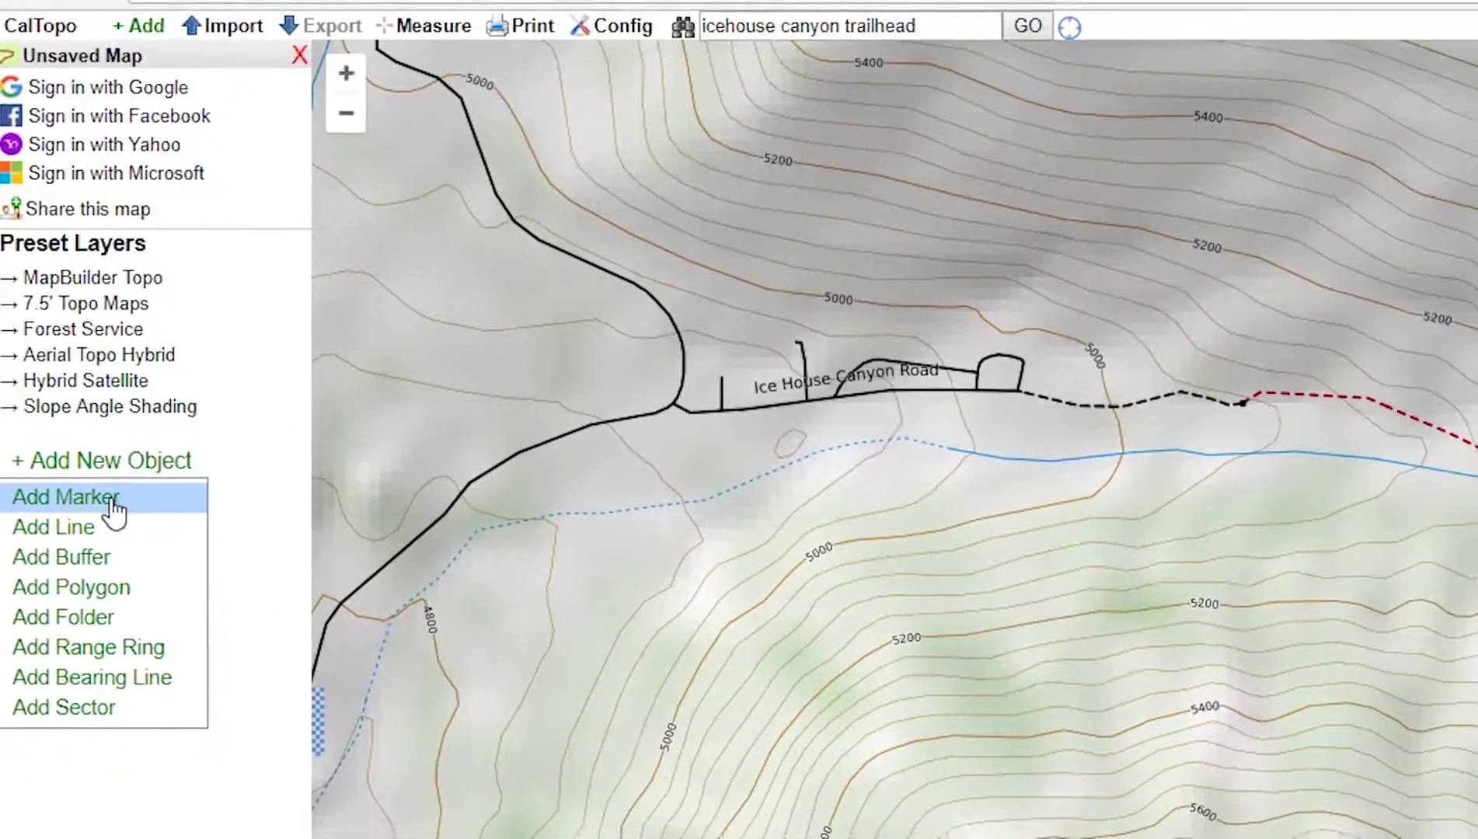
pyautogui.click(122, 542)
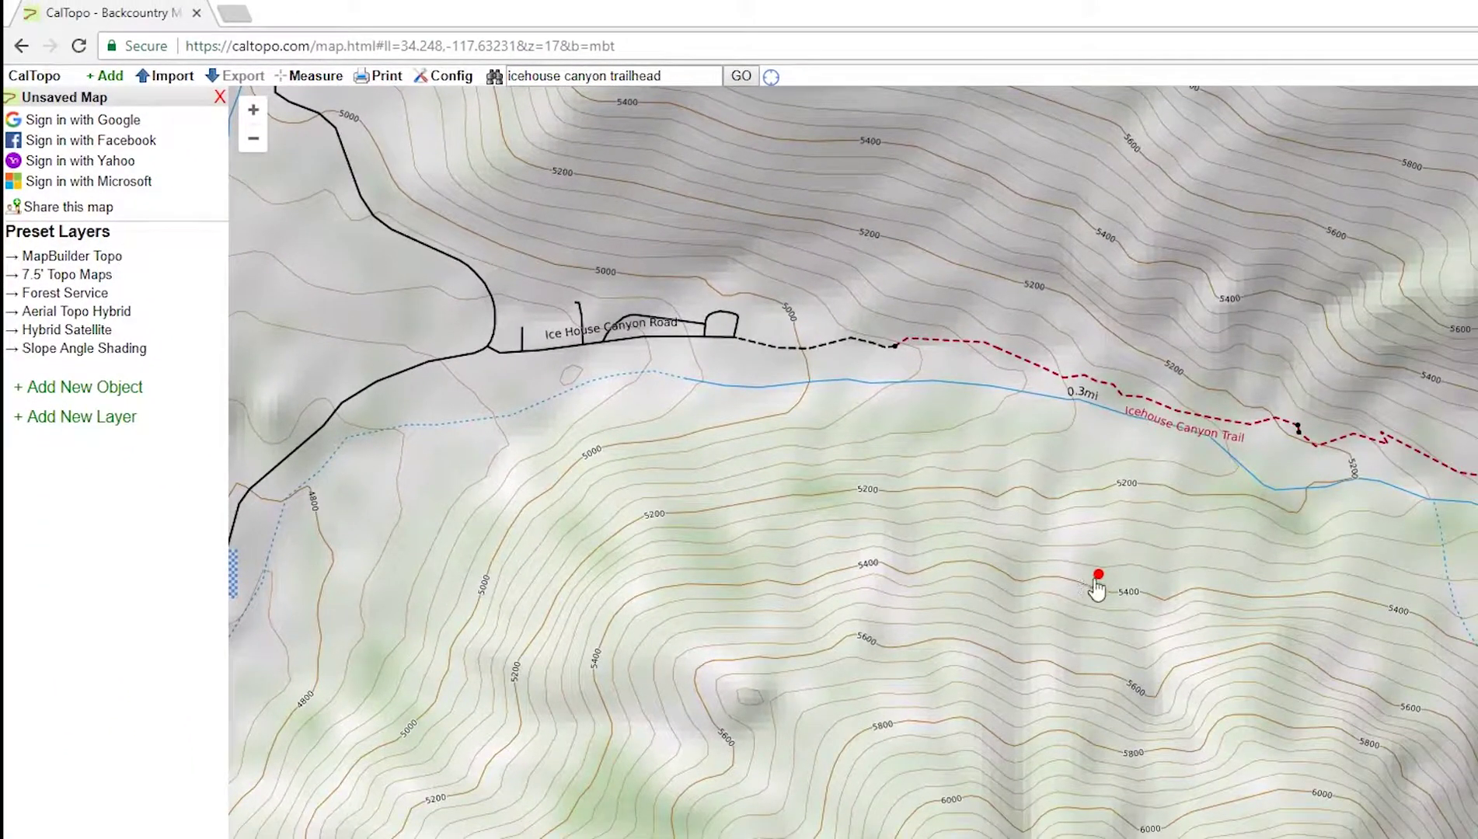
pyautogui.click(928, 479)
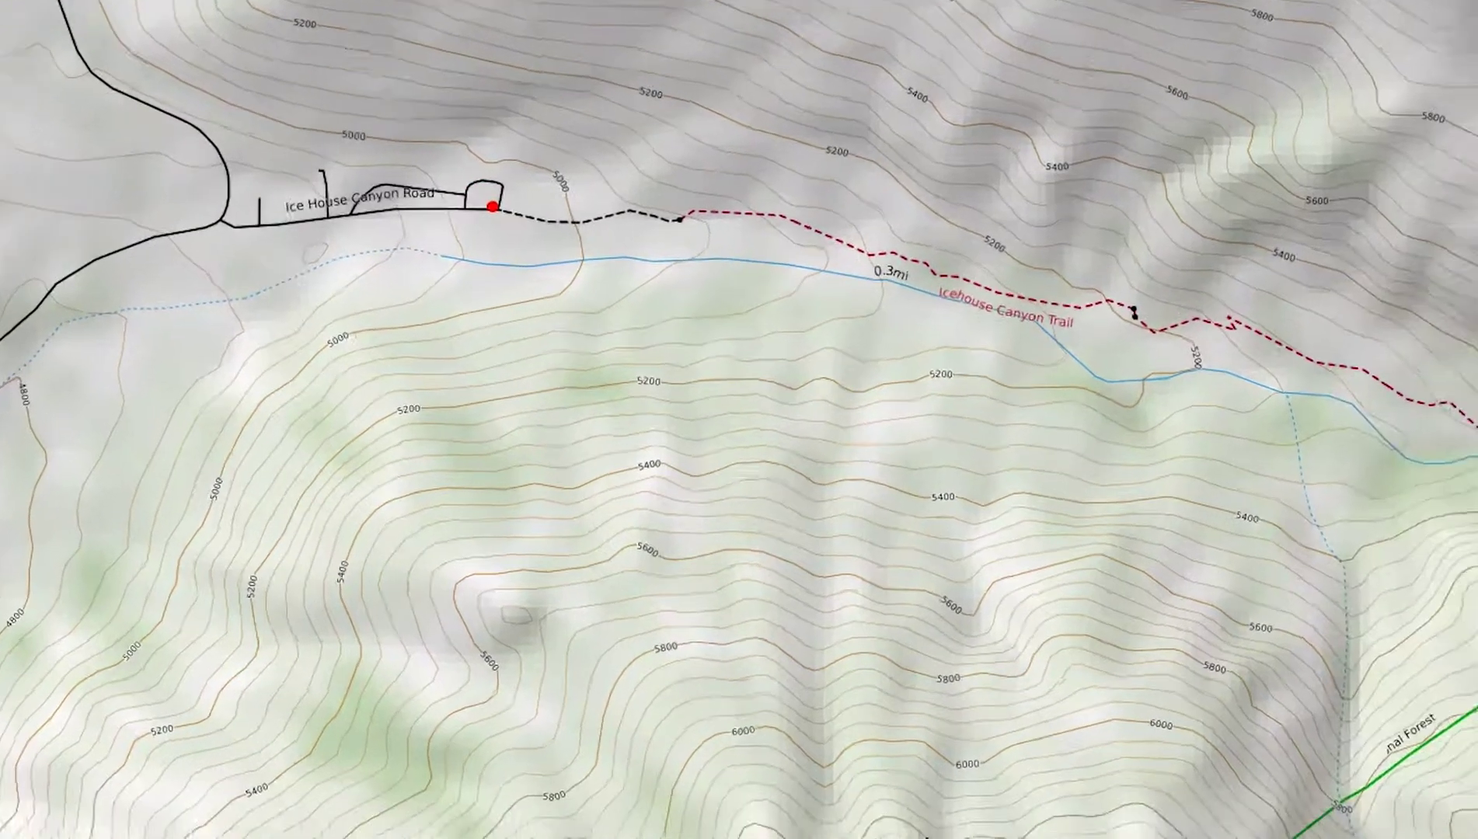
pyautogui.write('Icehouse Canyon Trailhead')
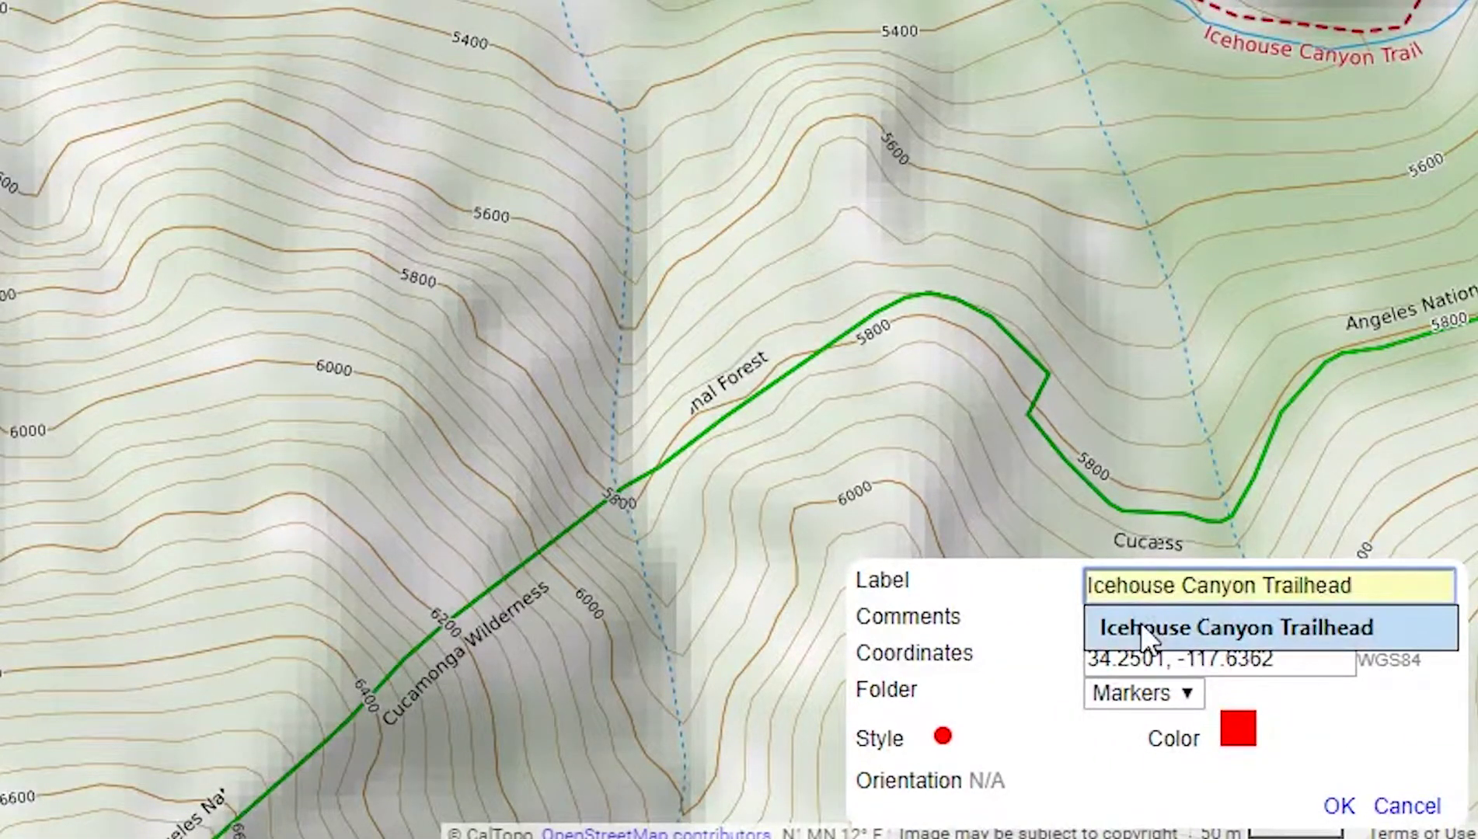
pyautogui.click(1141, 623)
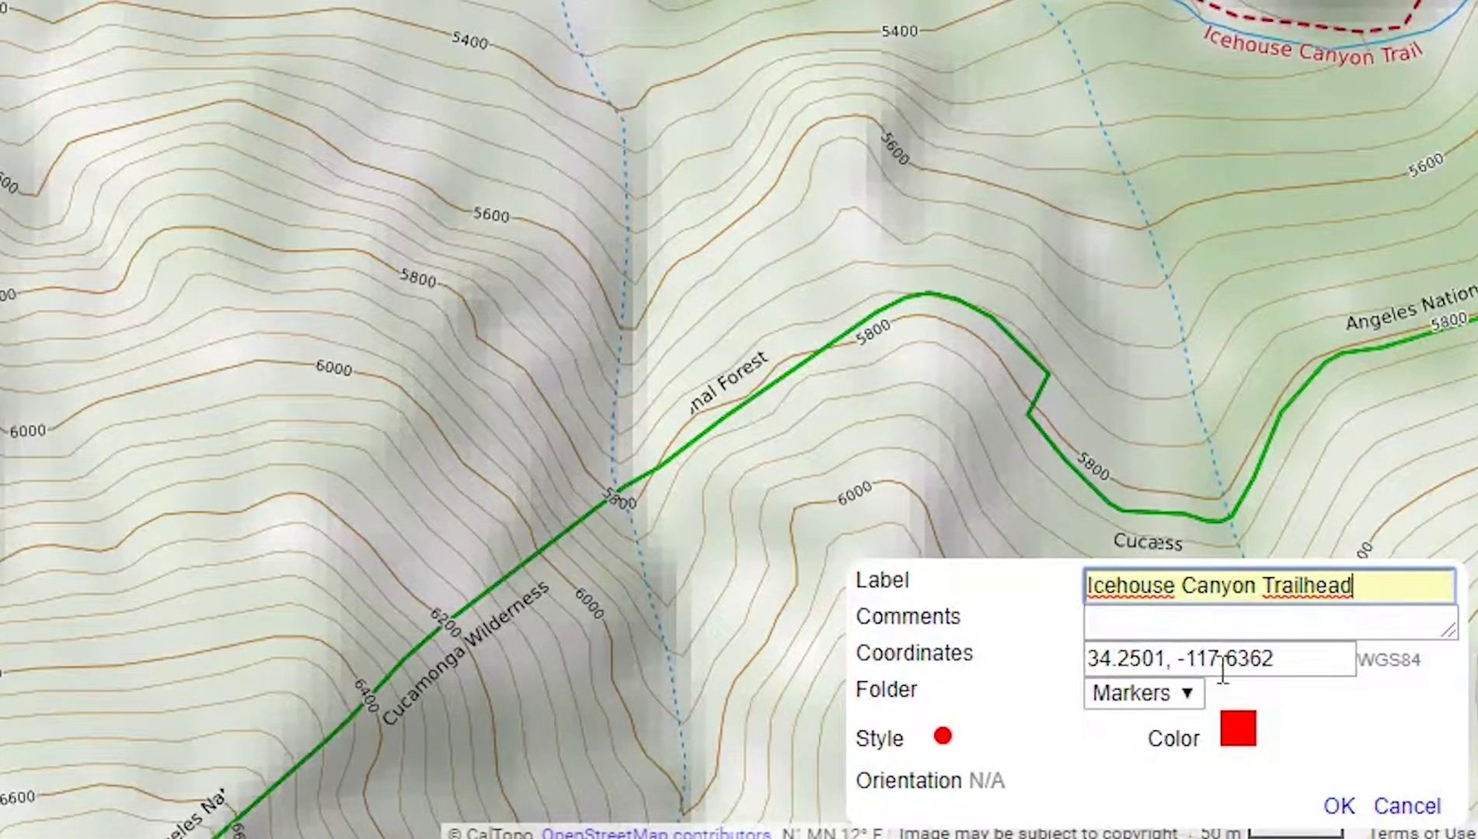
pyautogui.click(1246, 738)
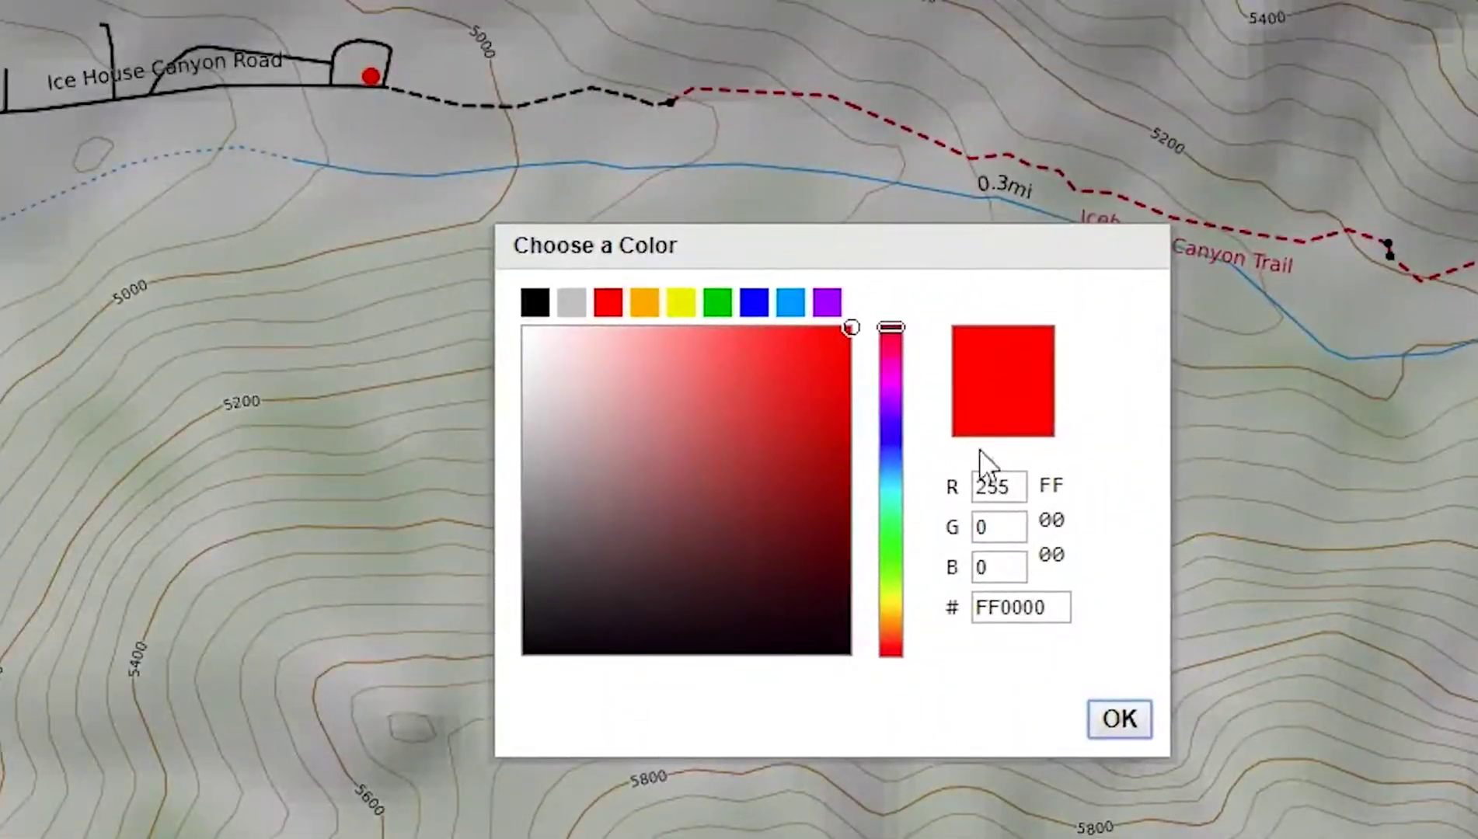
pyautogui.click(719, 300)
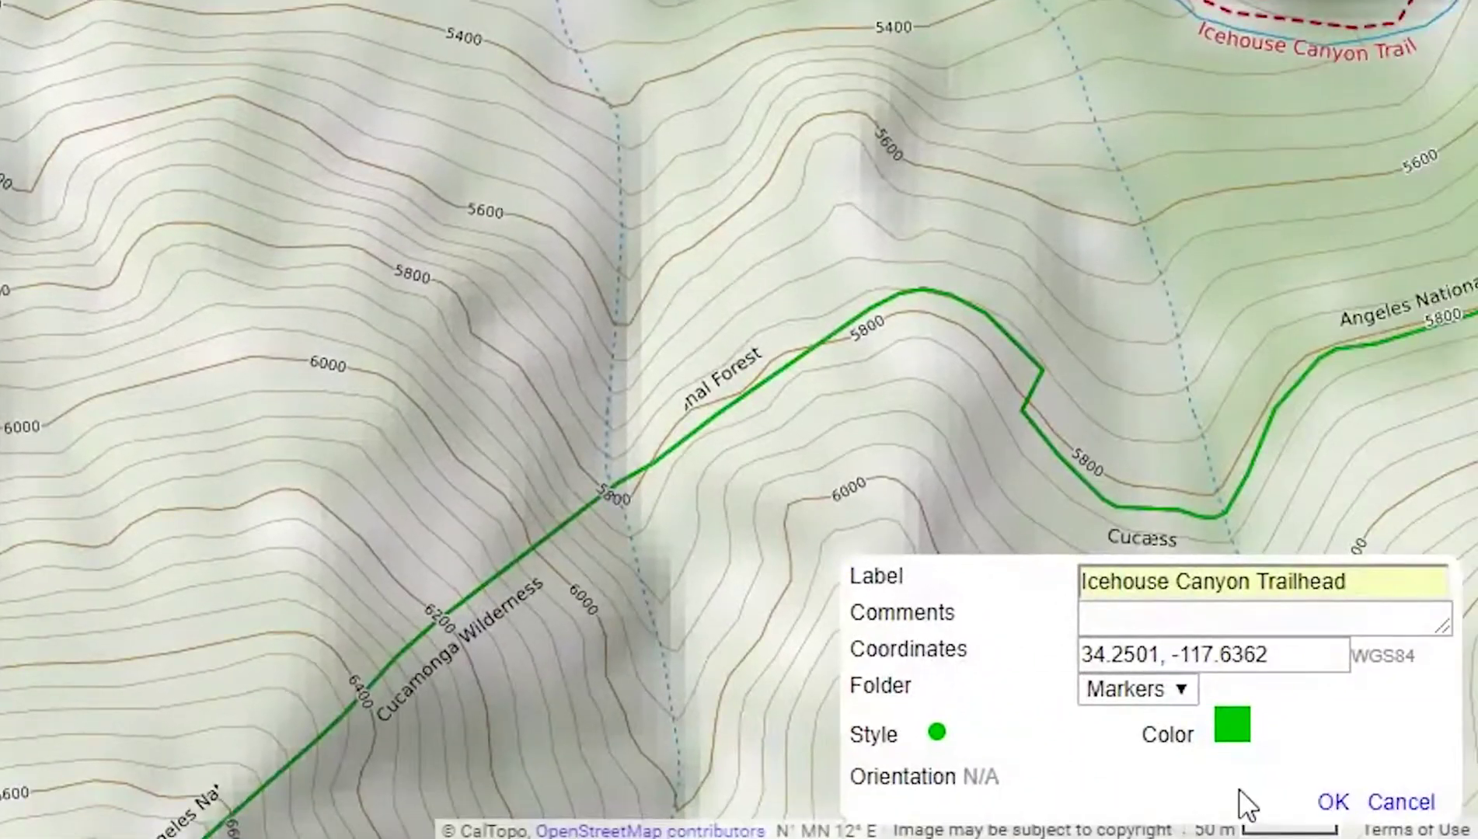
pyautogui.click(1328, 798)
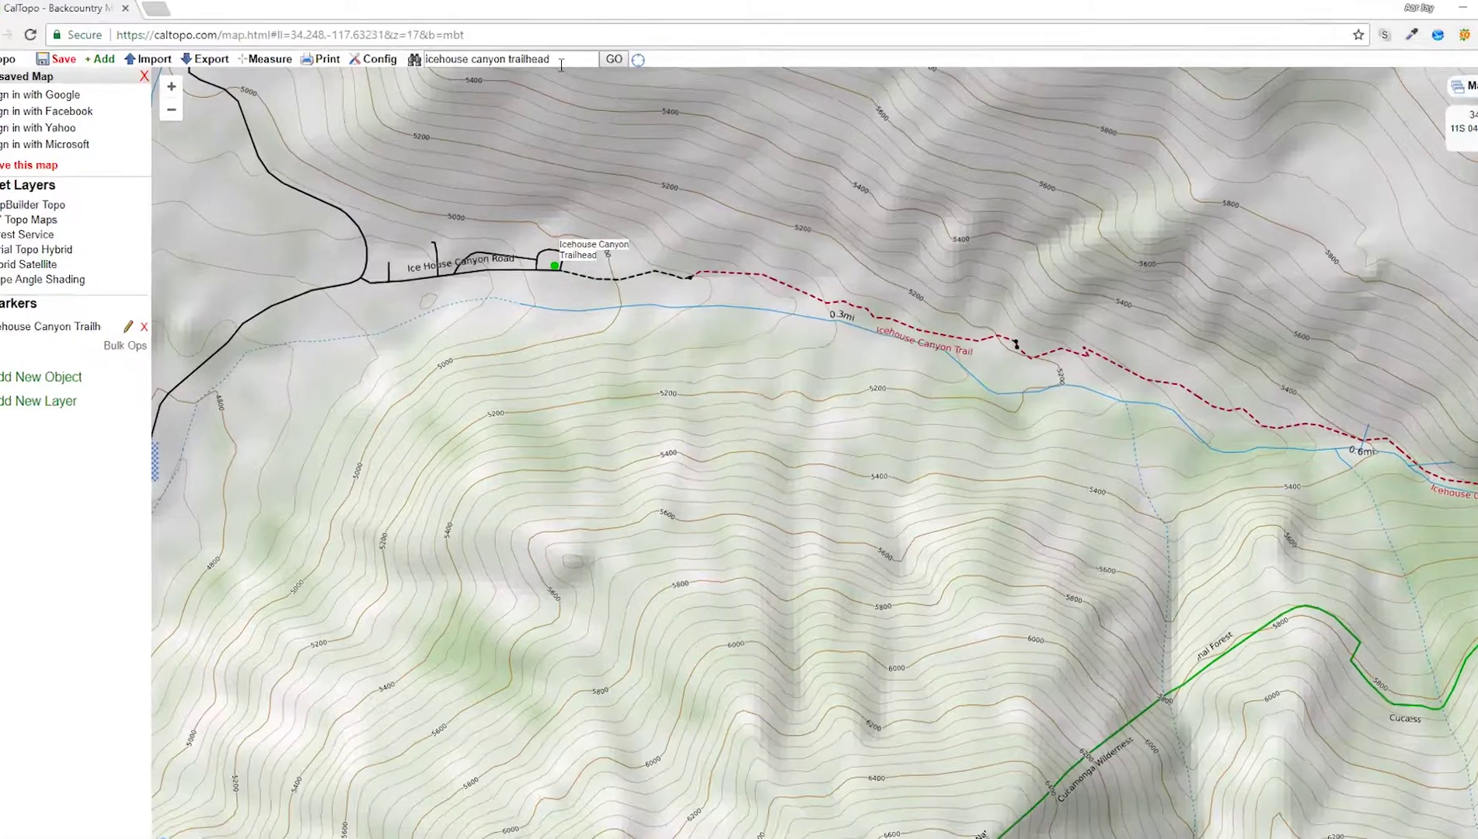
# - Jump the map to Sugarloaf Peak by searching its coordinates
pyautogui.tripleClick(479, 55)
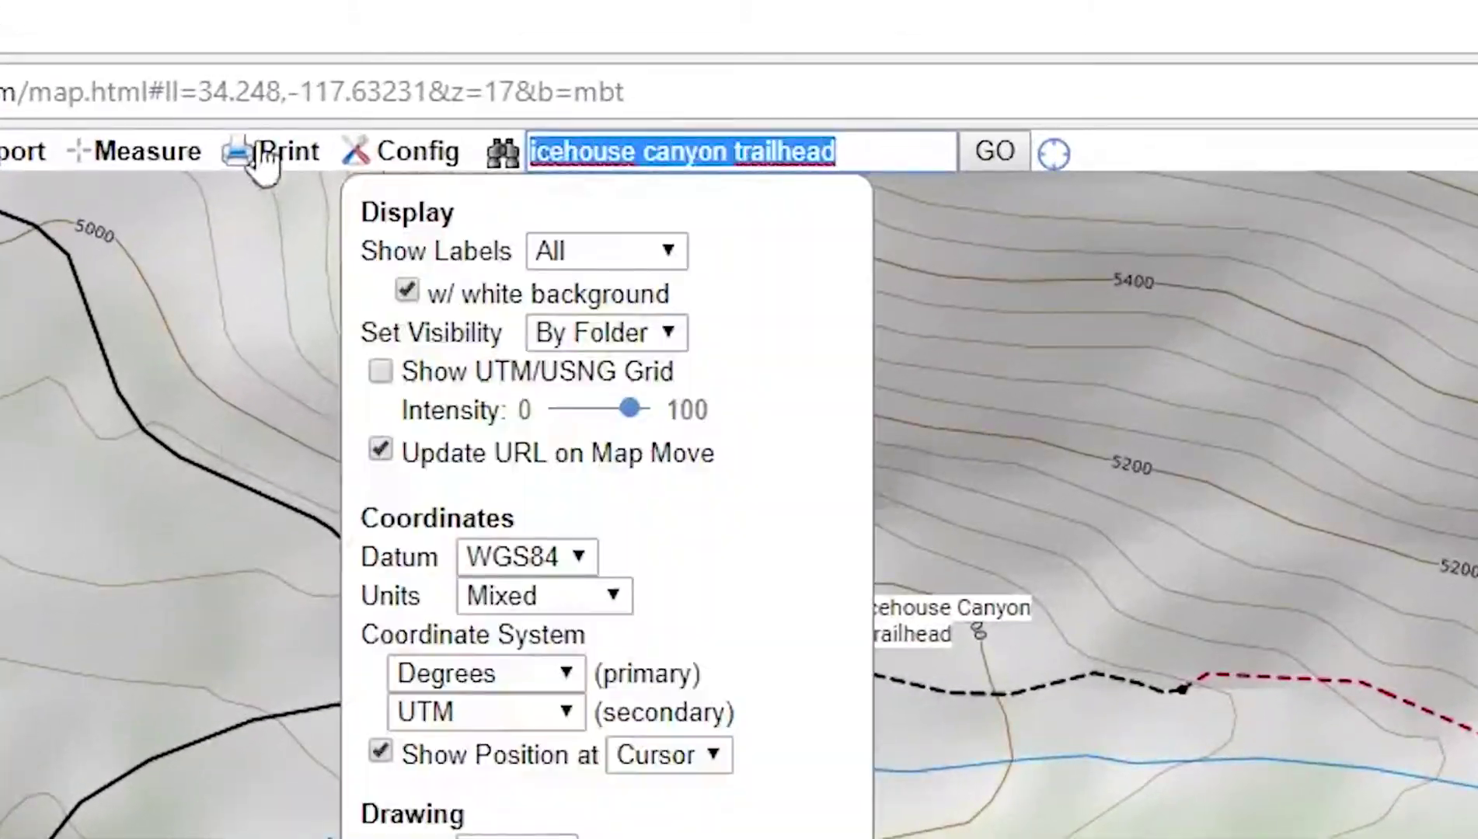
pyautogui.write('34.2414, -117.6345')
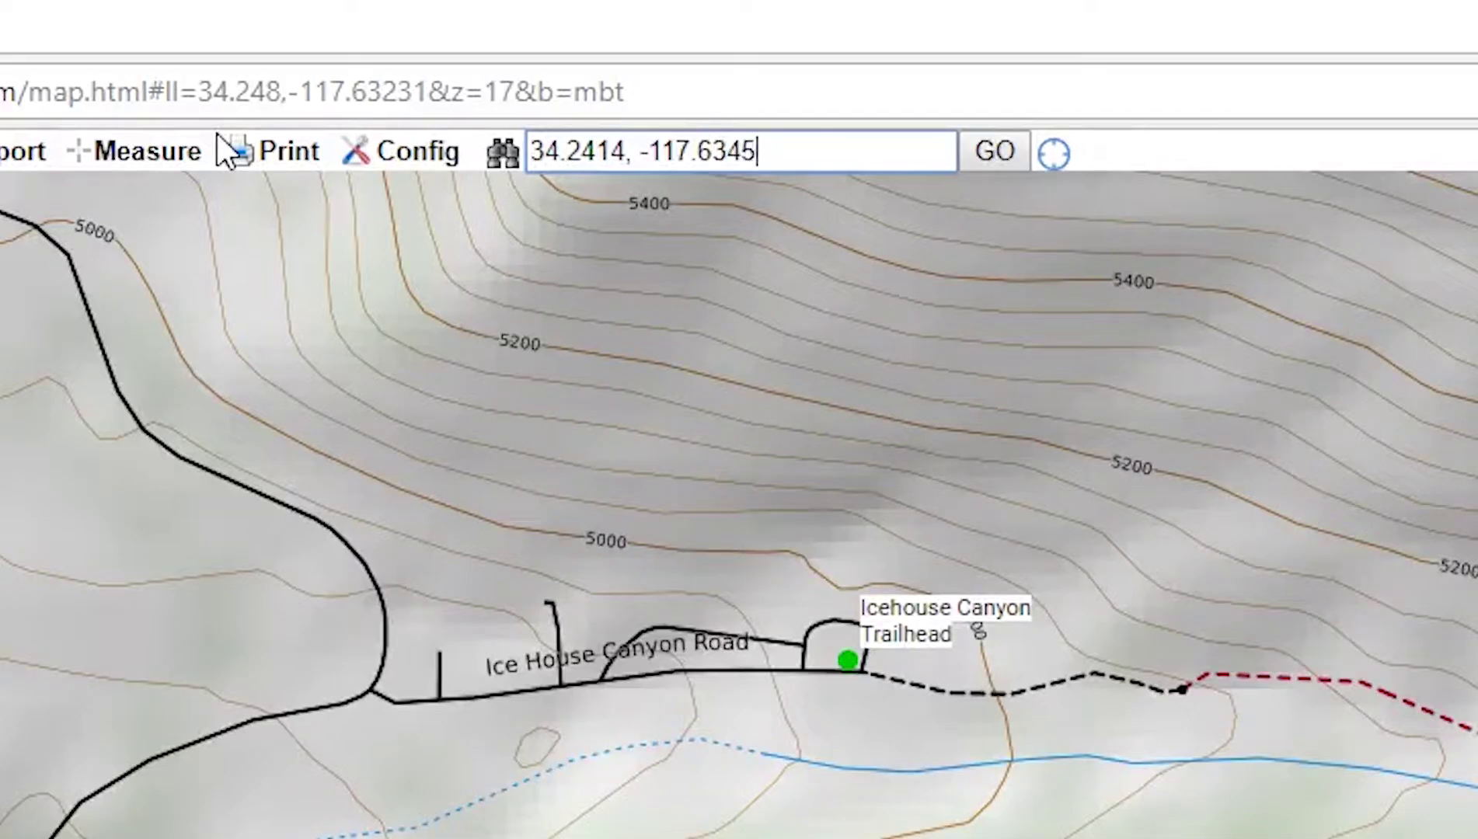
pyautogui.press('Return')
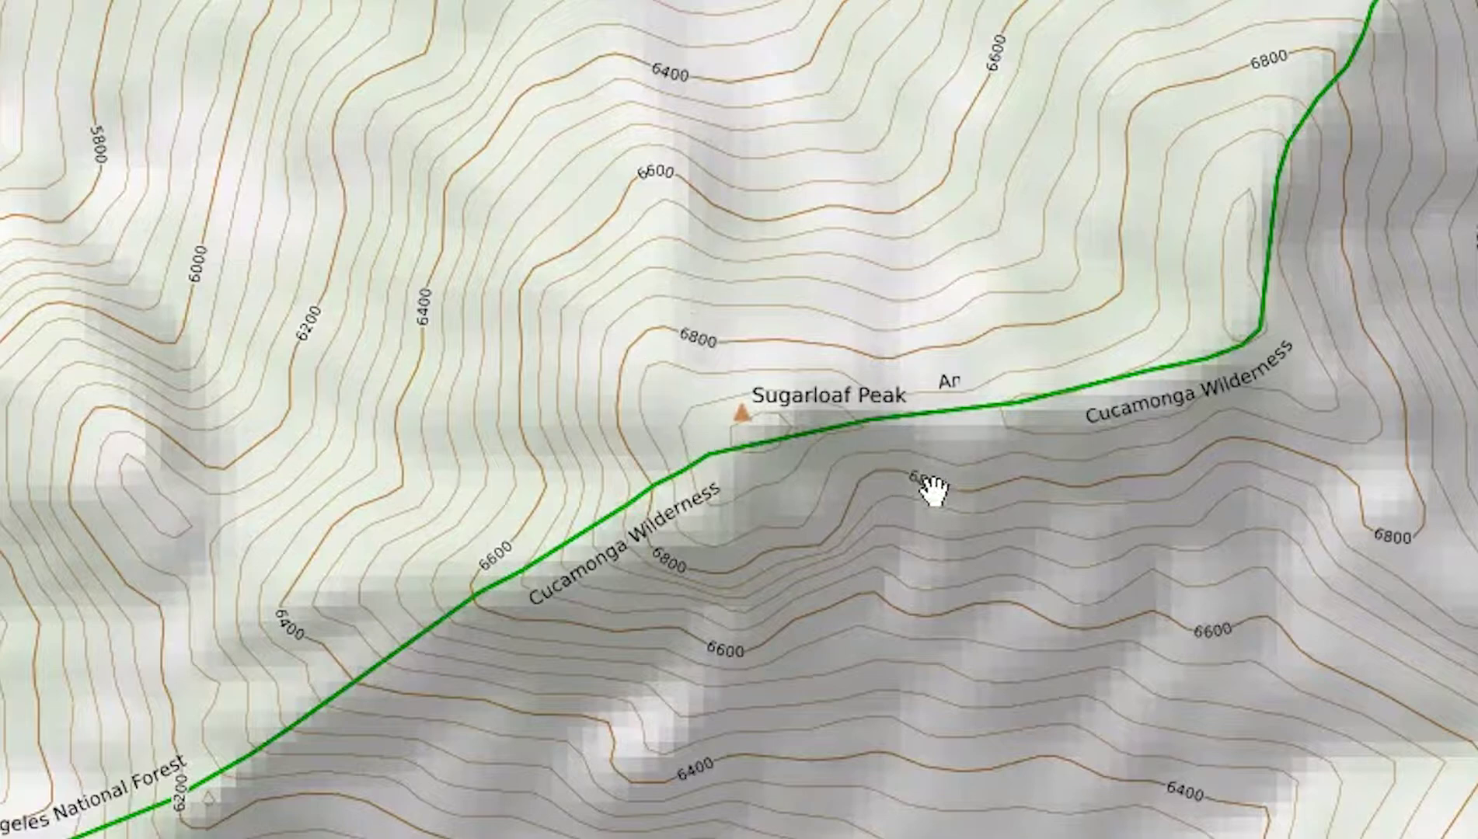
pyautogui.moveTo(972, 495); pyautogui.dragTo(865, 495)
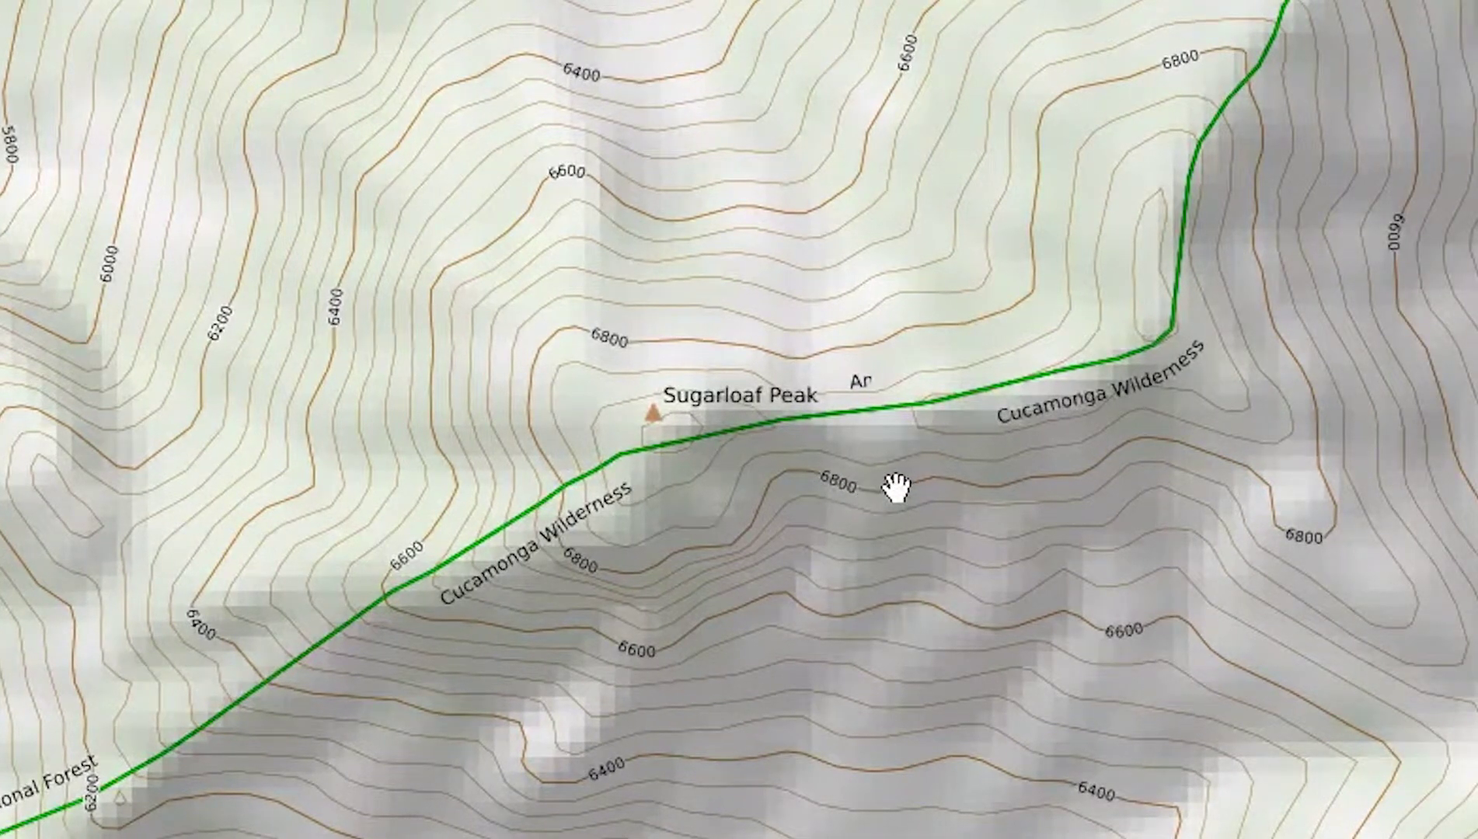
pyautogui.scroll(-1, 656, 53)
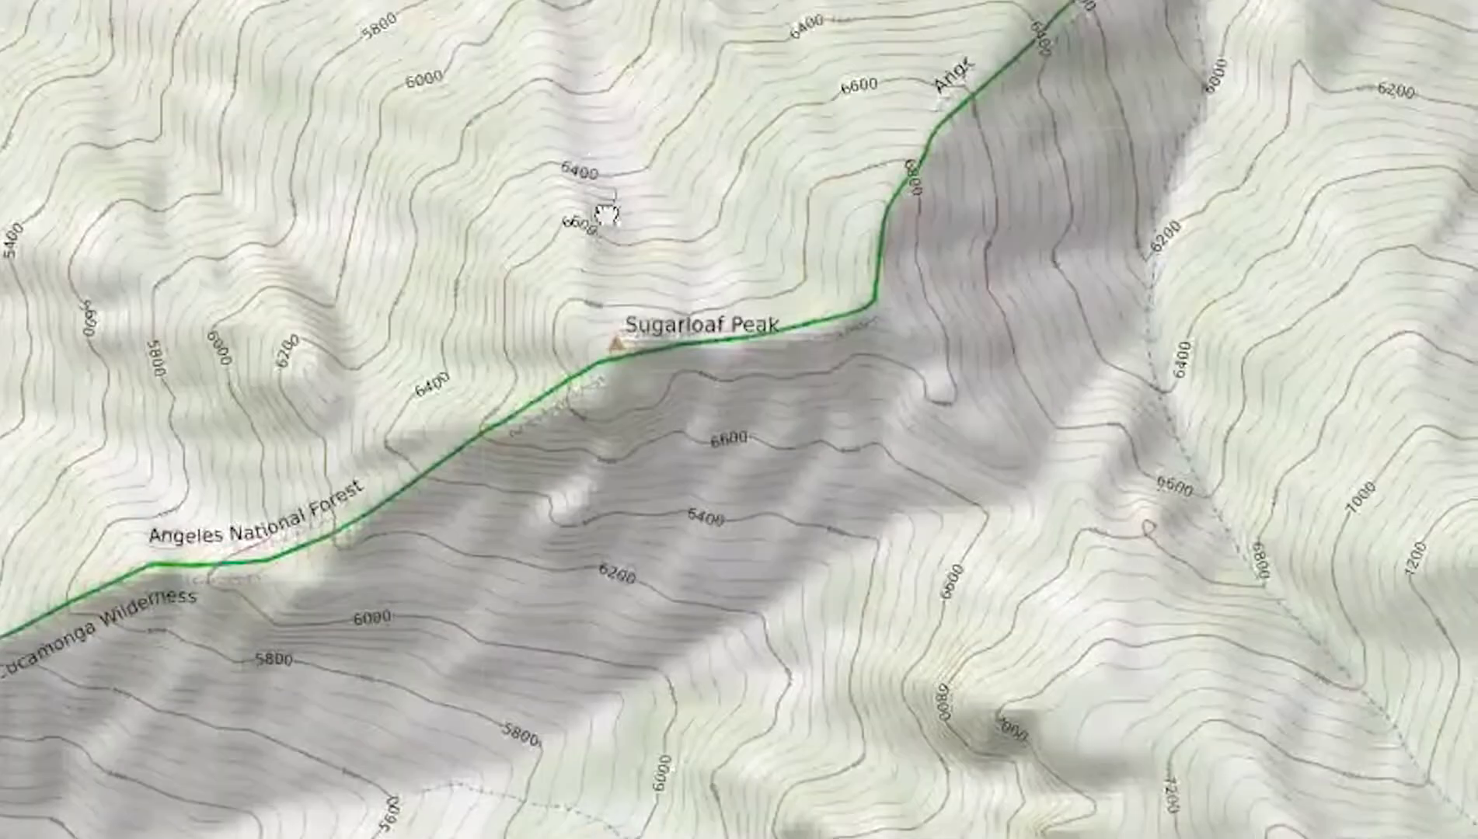
# - Pan north to frame the trailhead marker and Sugarloaf Peak together
pyautogui.moveTo(603, 208); pyautogui.dragTo(626, 384)
pyautogui.scroll(-1, 561, 142)
pyautogui.moveTo(561, 142); pyautogui.dragTo(527, 291)
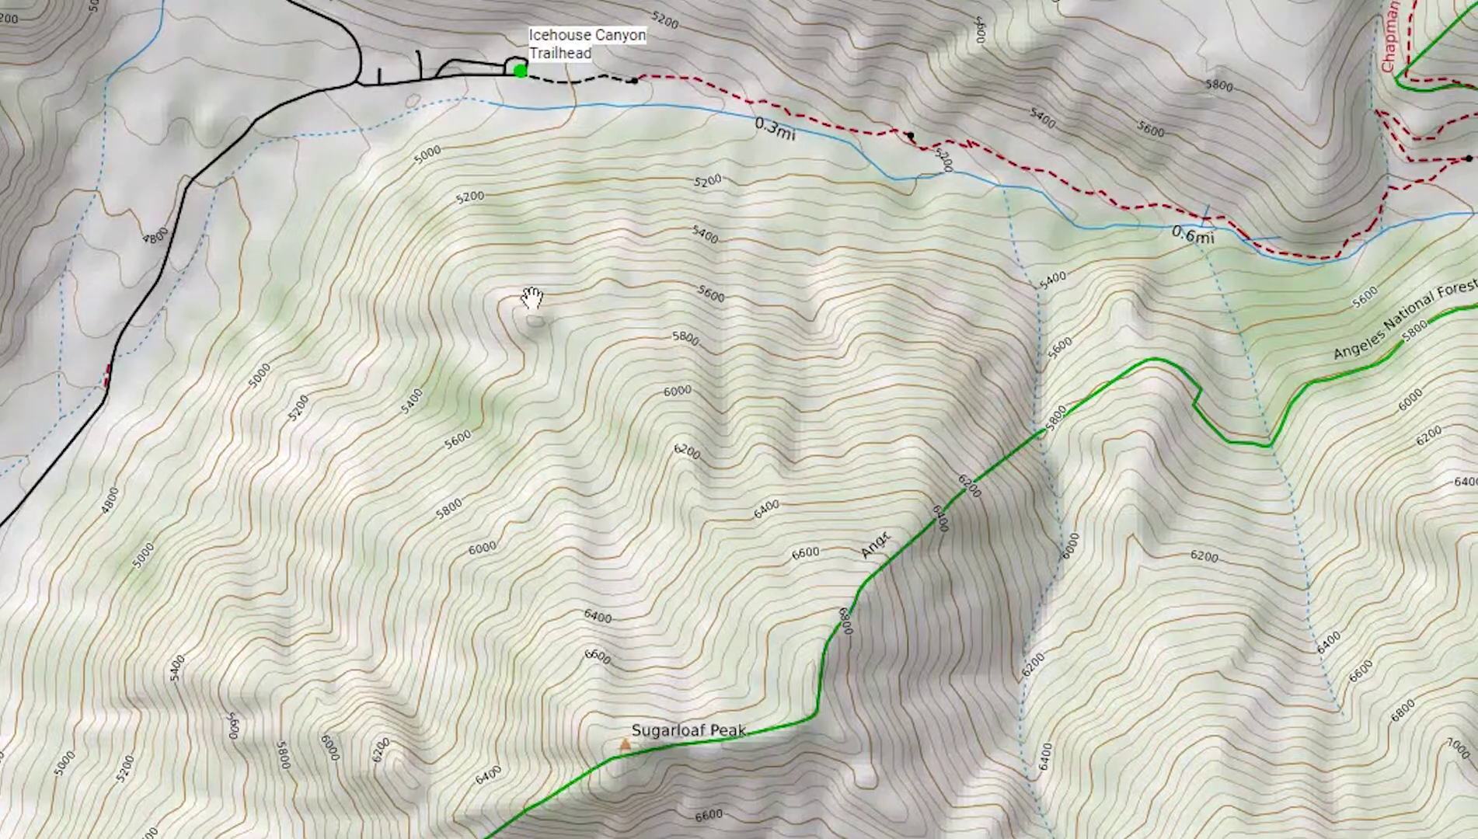
pyautogui.moveTo(627, 354); pyautogui.dragTo(483, 411)
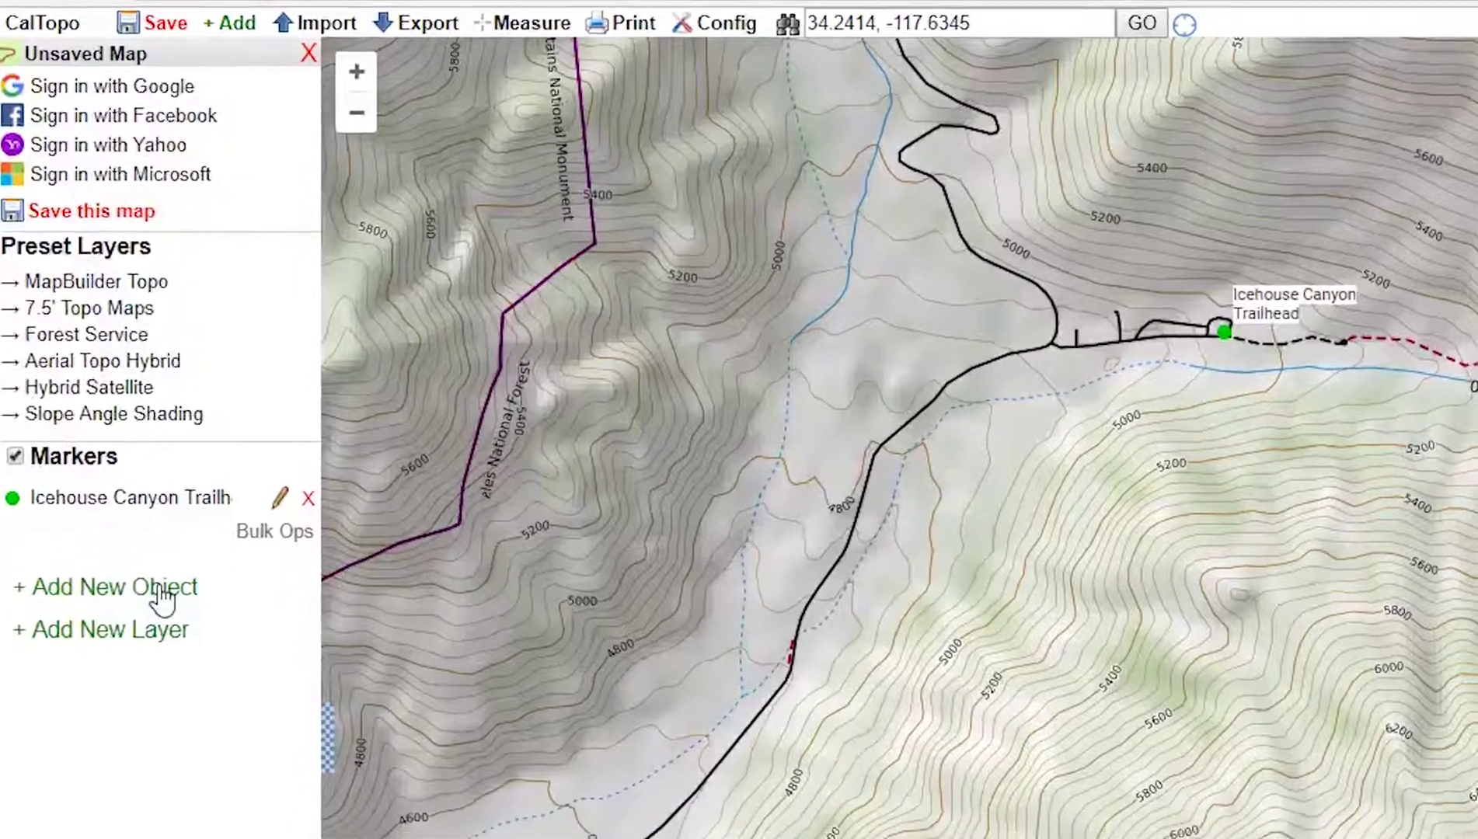
# - Draw a line from the Icehouse Canyon Trailhead marker to Sugarloaf Peak, showing 0.61 mi
pyautogui.click(155, 639)
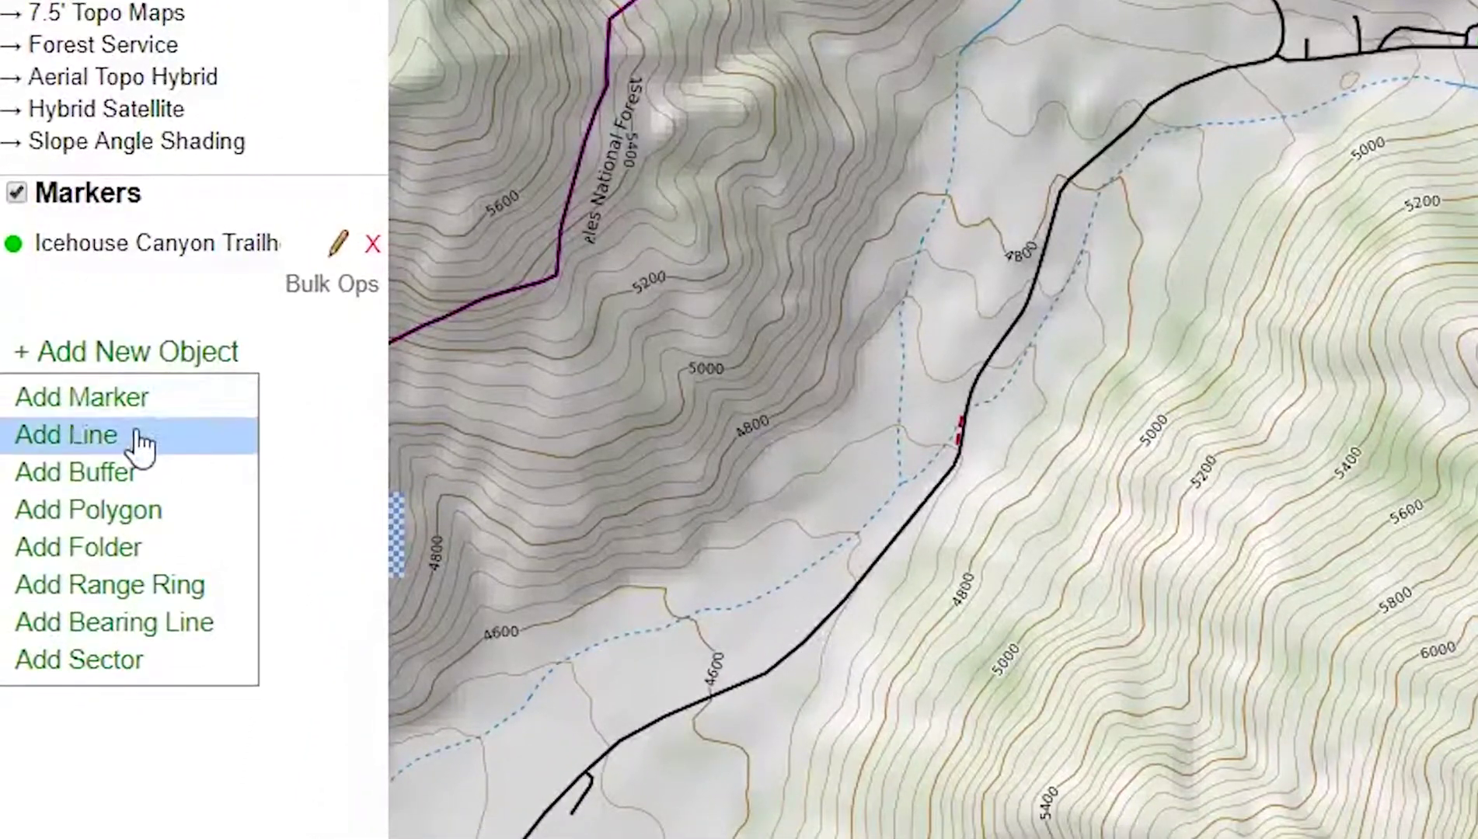
pyautogui.click(46, 435)
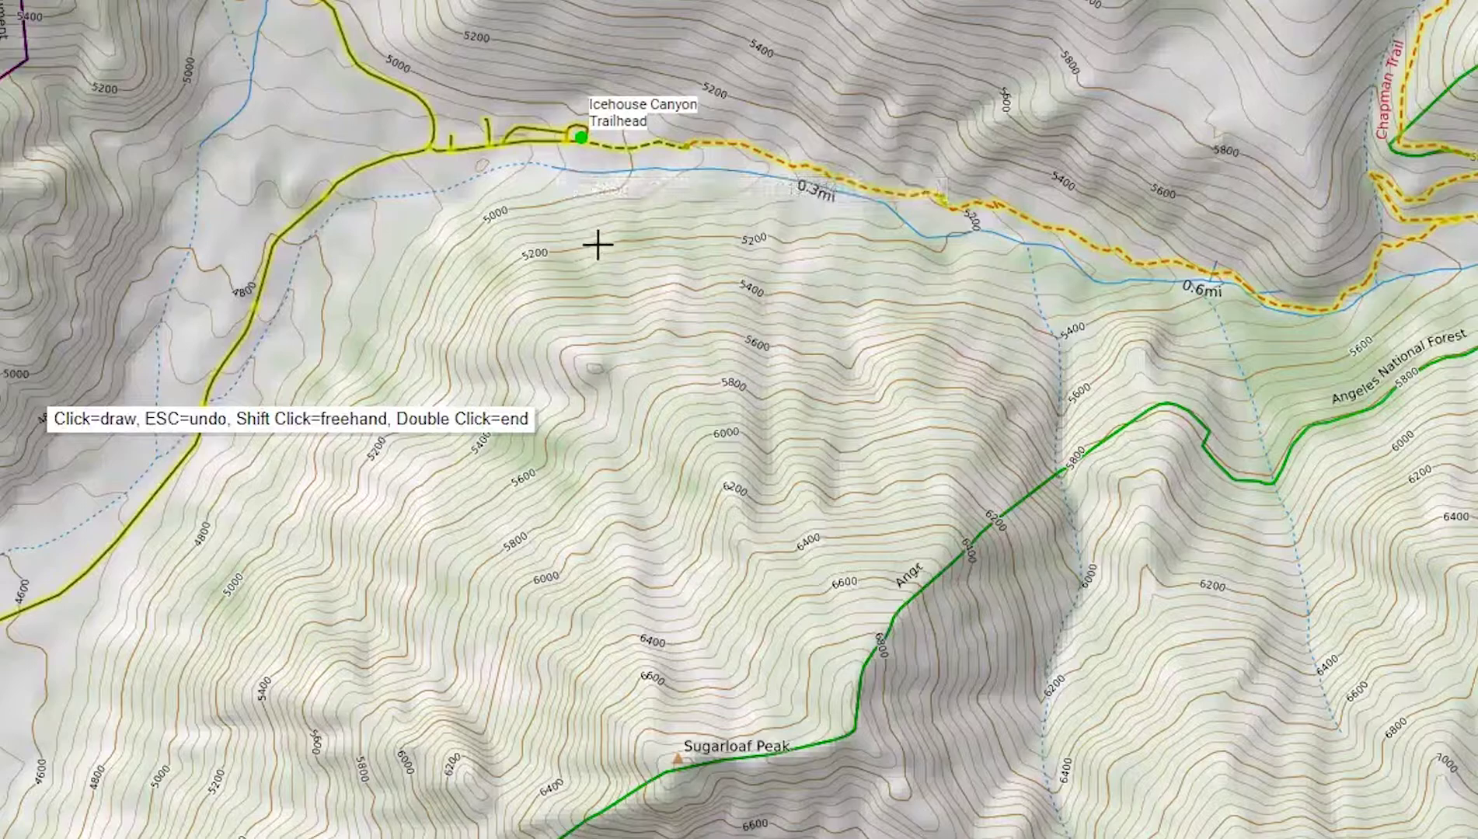
pyautogui.click(581, 138)
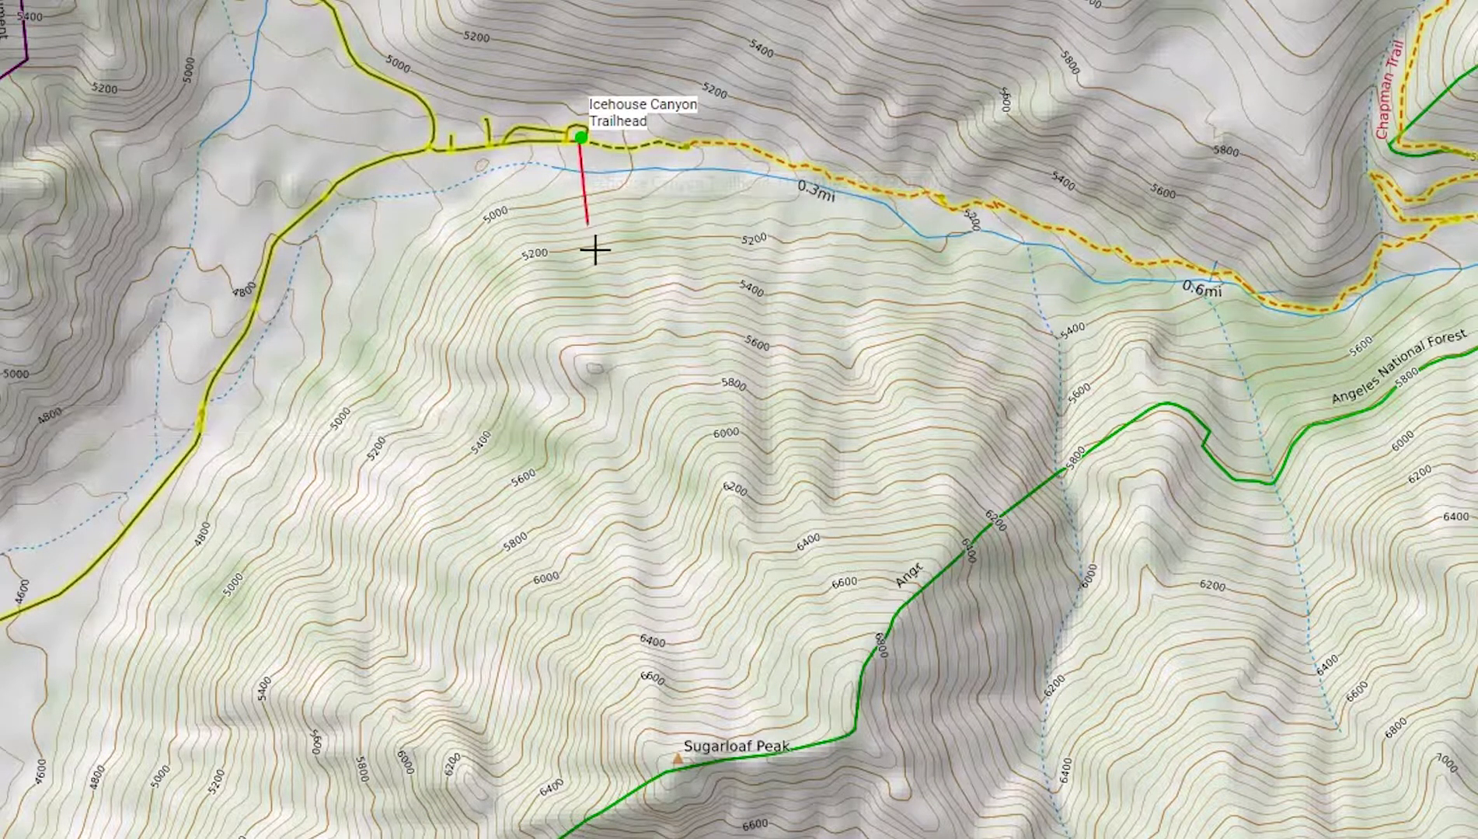
pyautogui.doubleClick(678, 760)
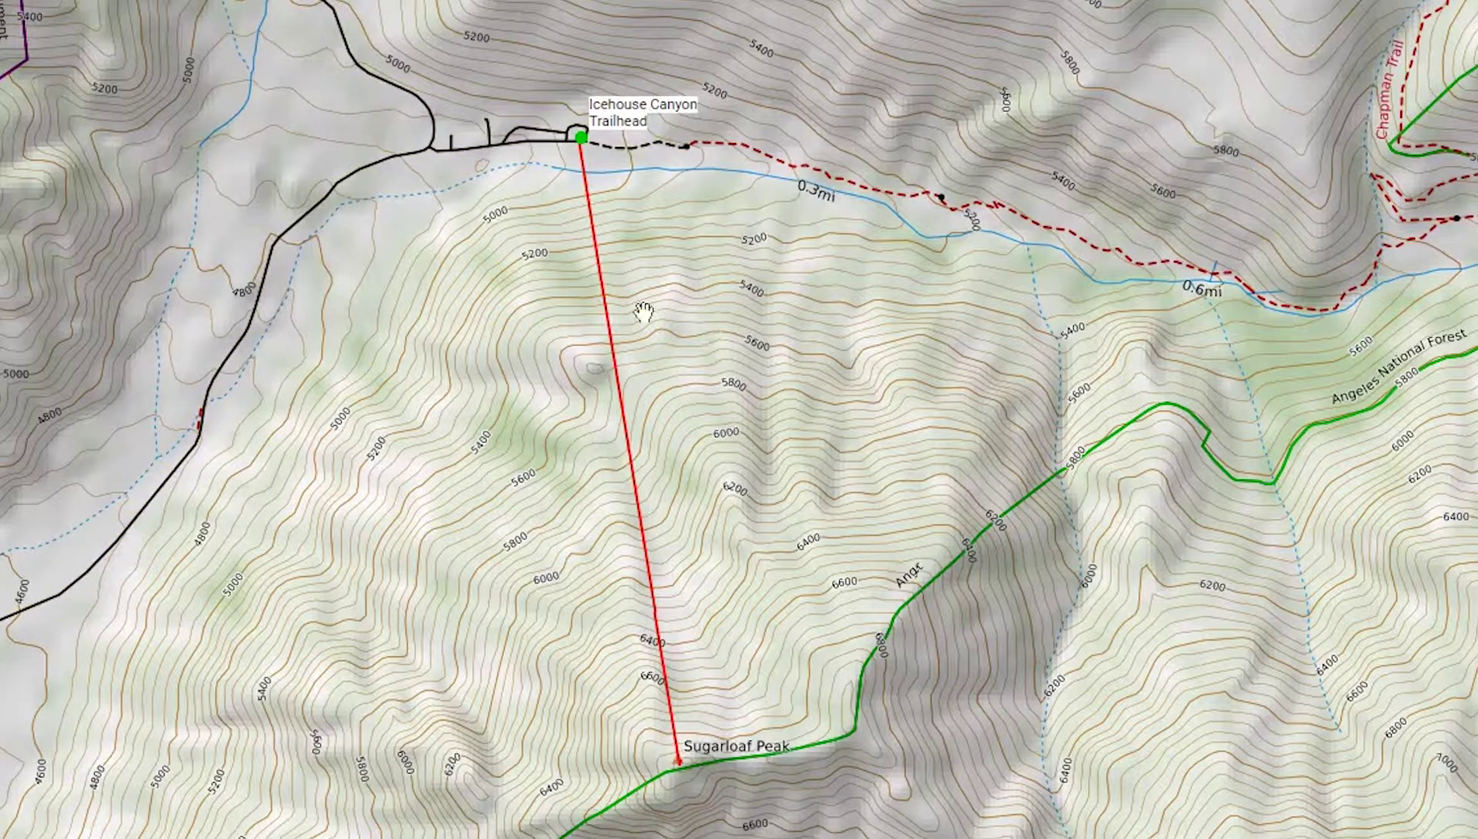
pyautogui.click(613, 350)
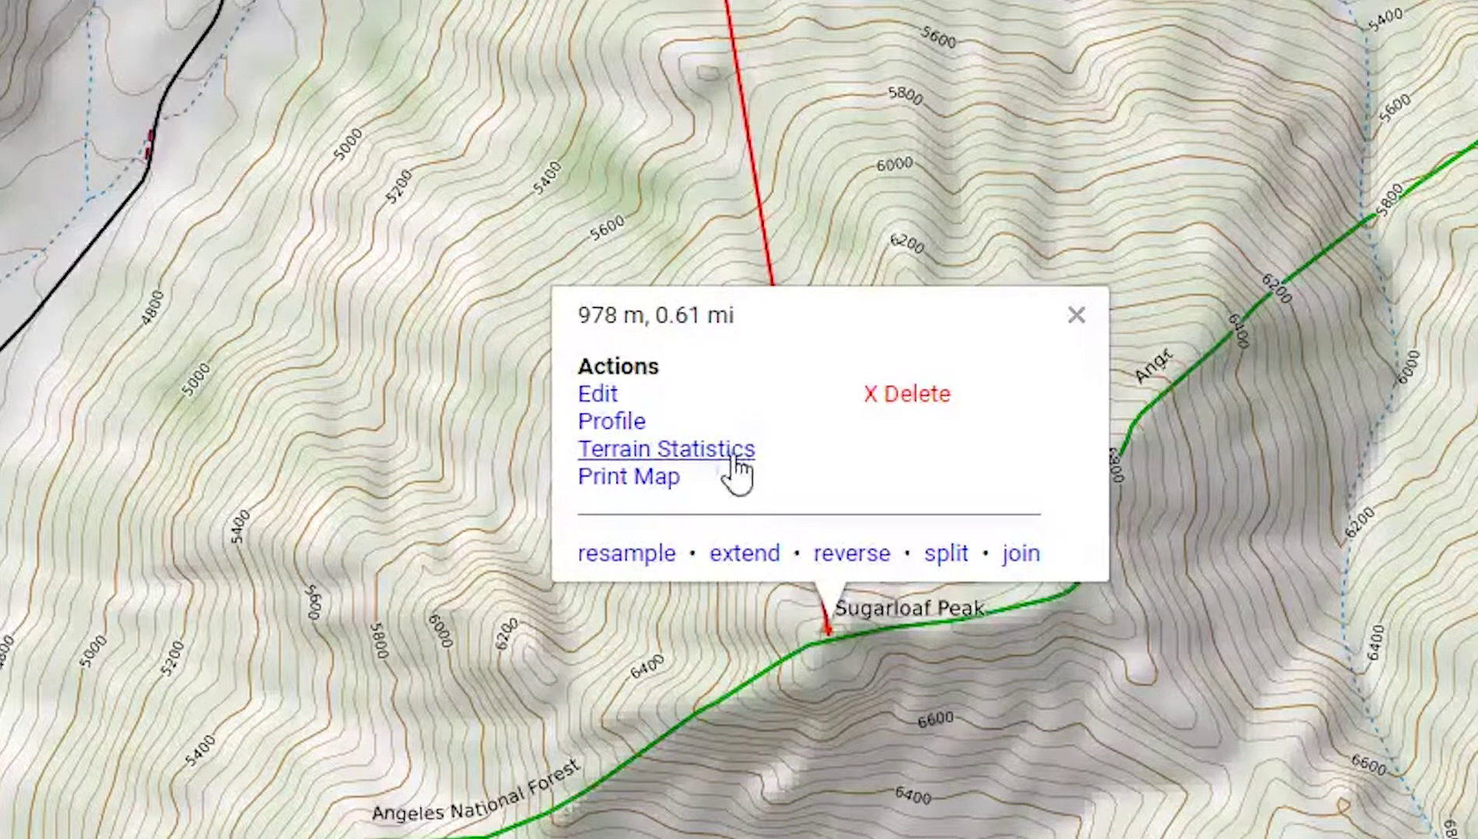
# - Label the red trailhead-to-Sugarloaf line 'Bad idea' and save it
pyautogui.click(595, 396)
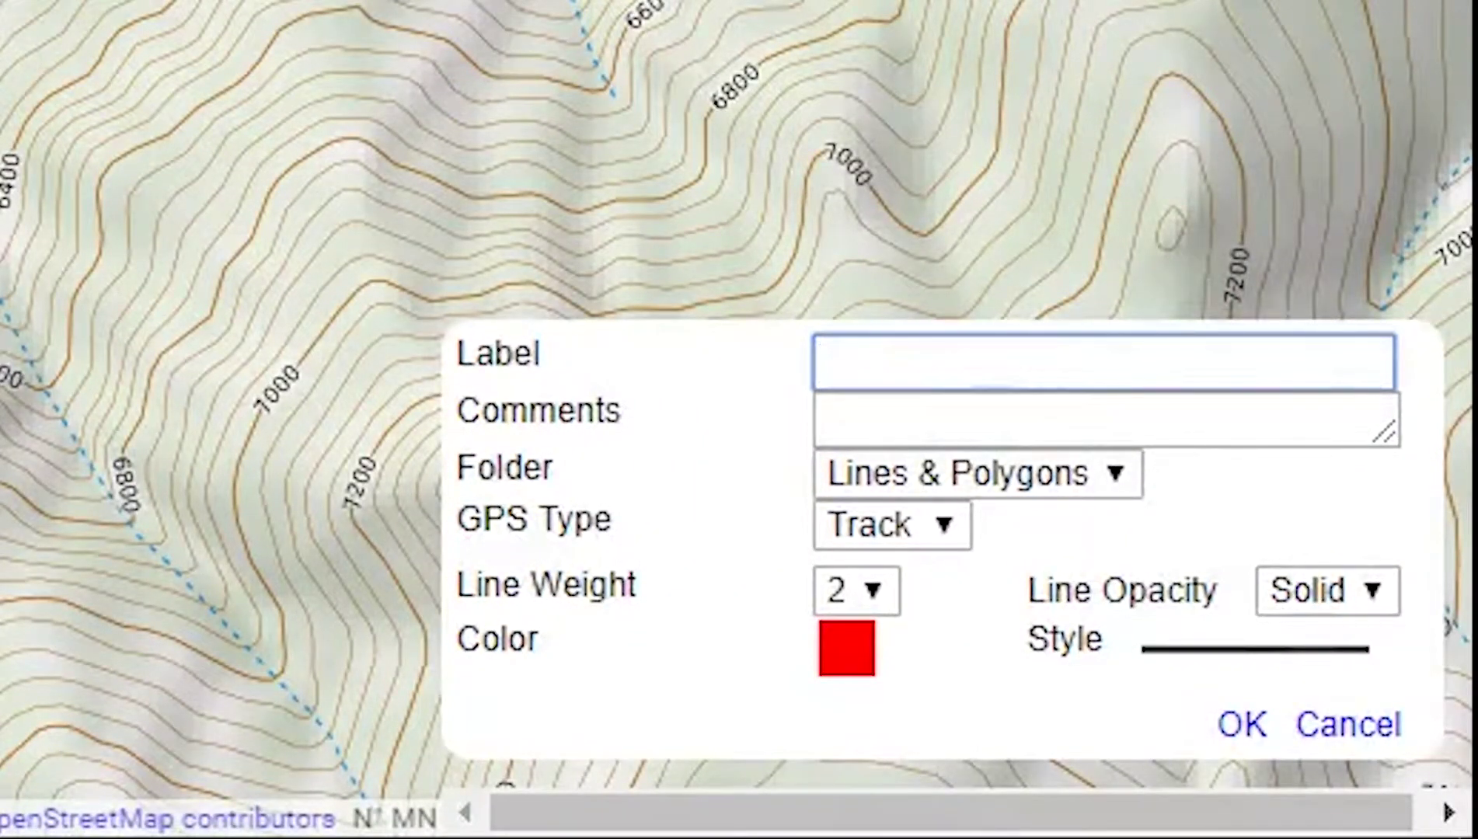
pyautogui.write('Bad')
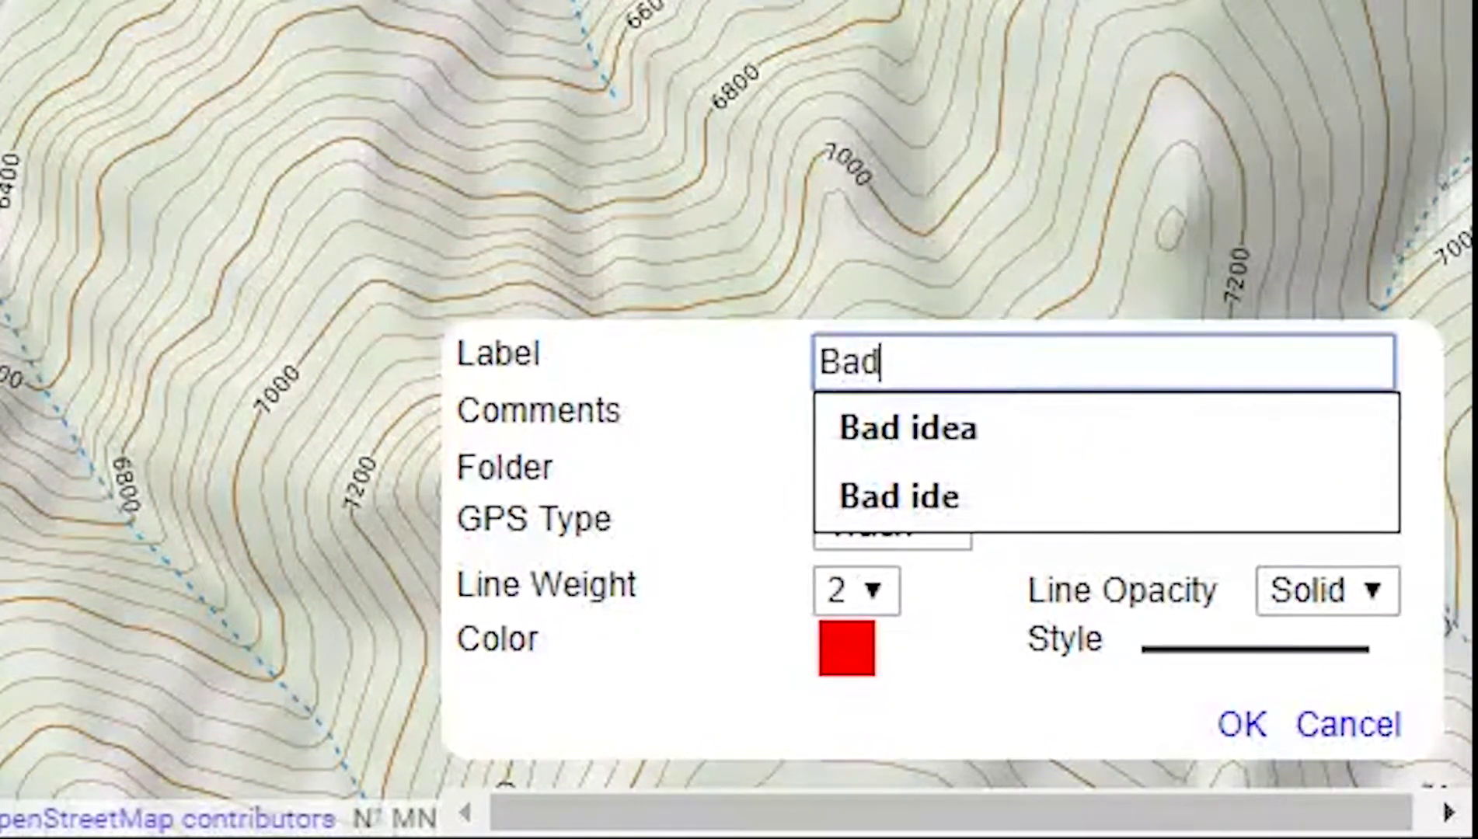
pyautogui.press('Down')
pyautogui.press('Tab')
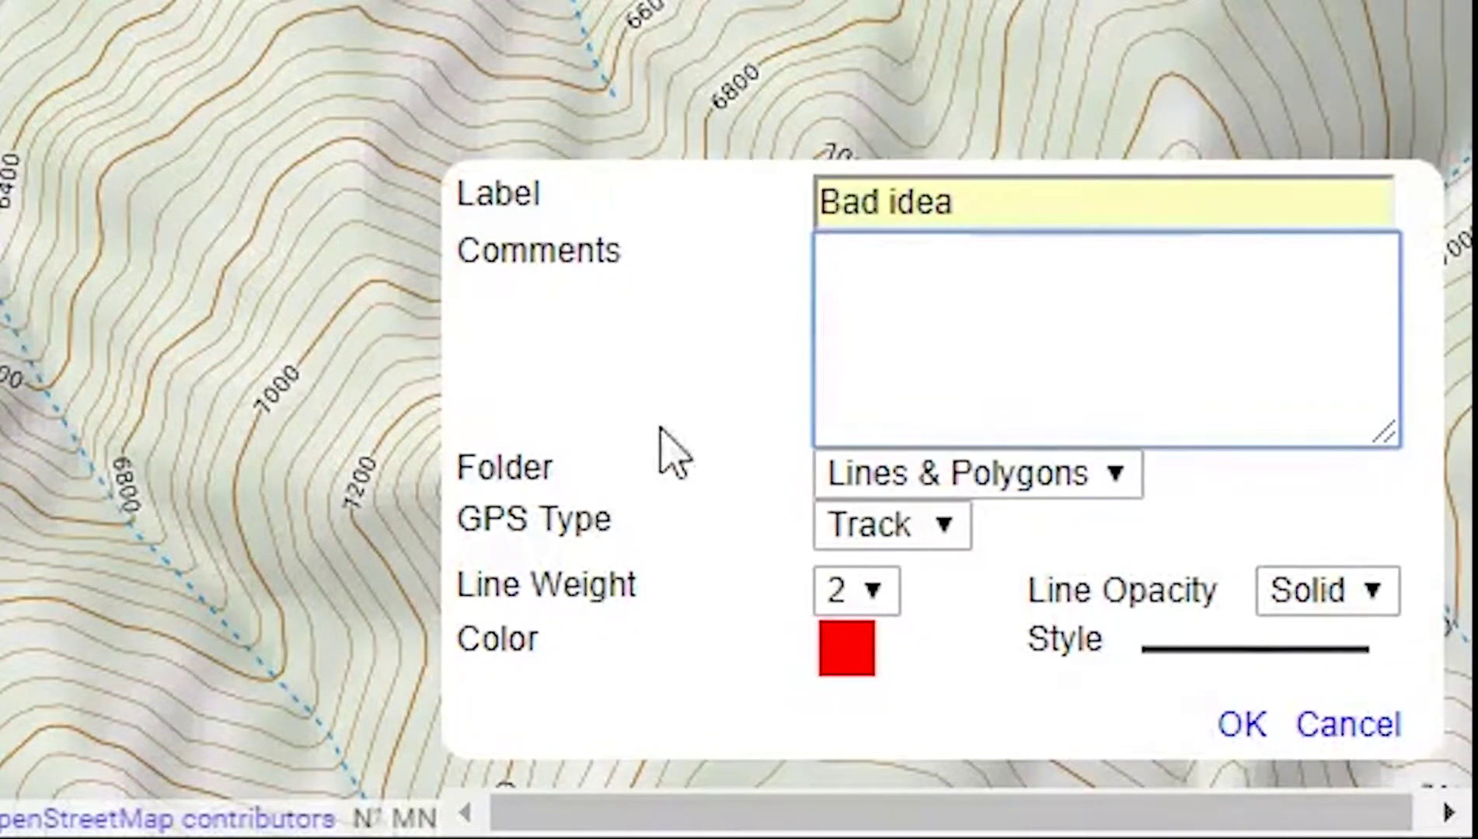
pyautogui.click(1235, 726)
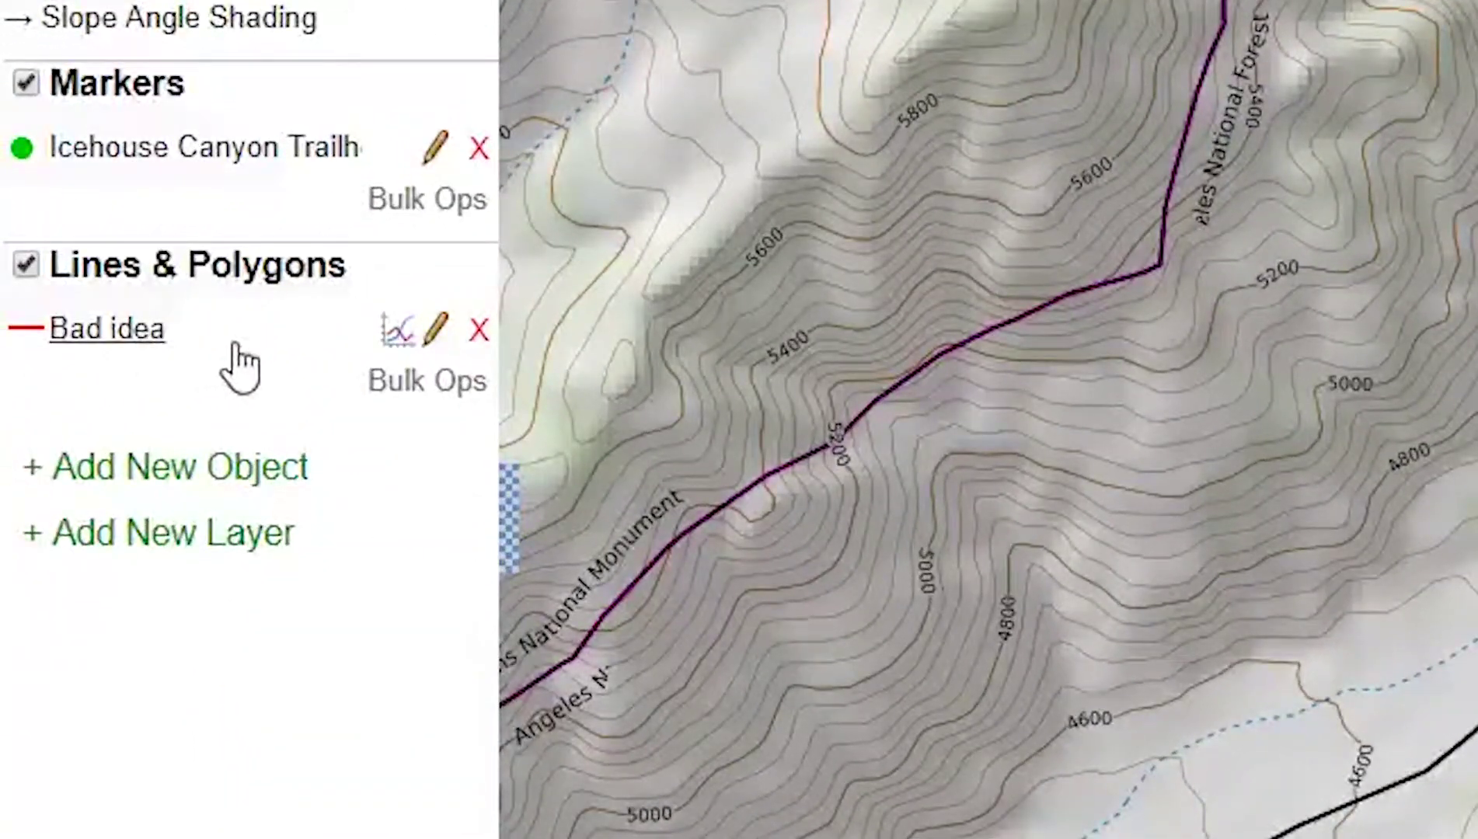
# - View the Bad idea line's elevation profile, then apply the Forest Service topo preset
pyautogui.click(397, 335)
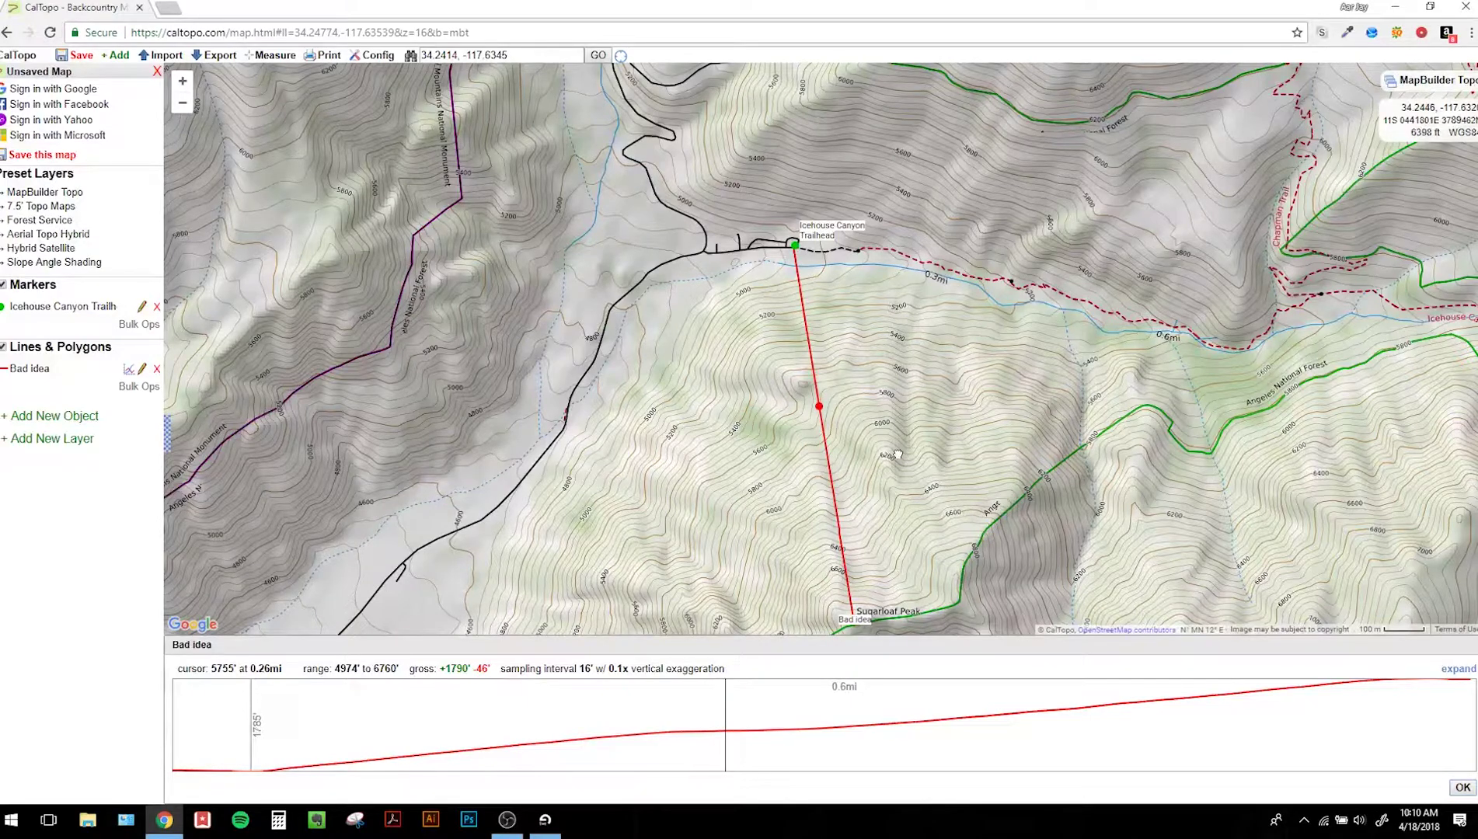
pyautogui.moveTo(897, 455); pyautogui.dragTo(849, 422)
pyautogui.click(56, 220)
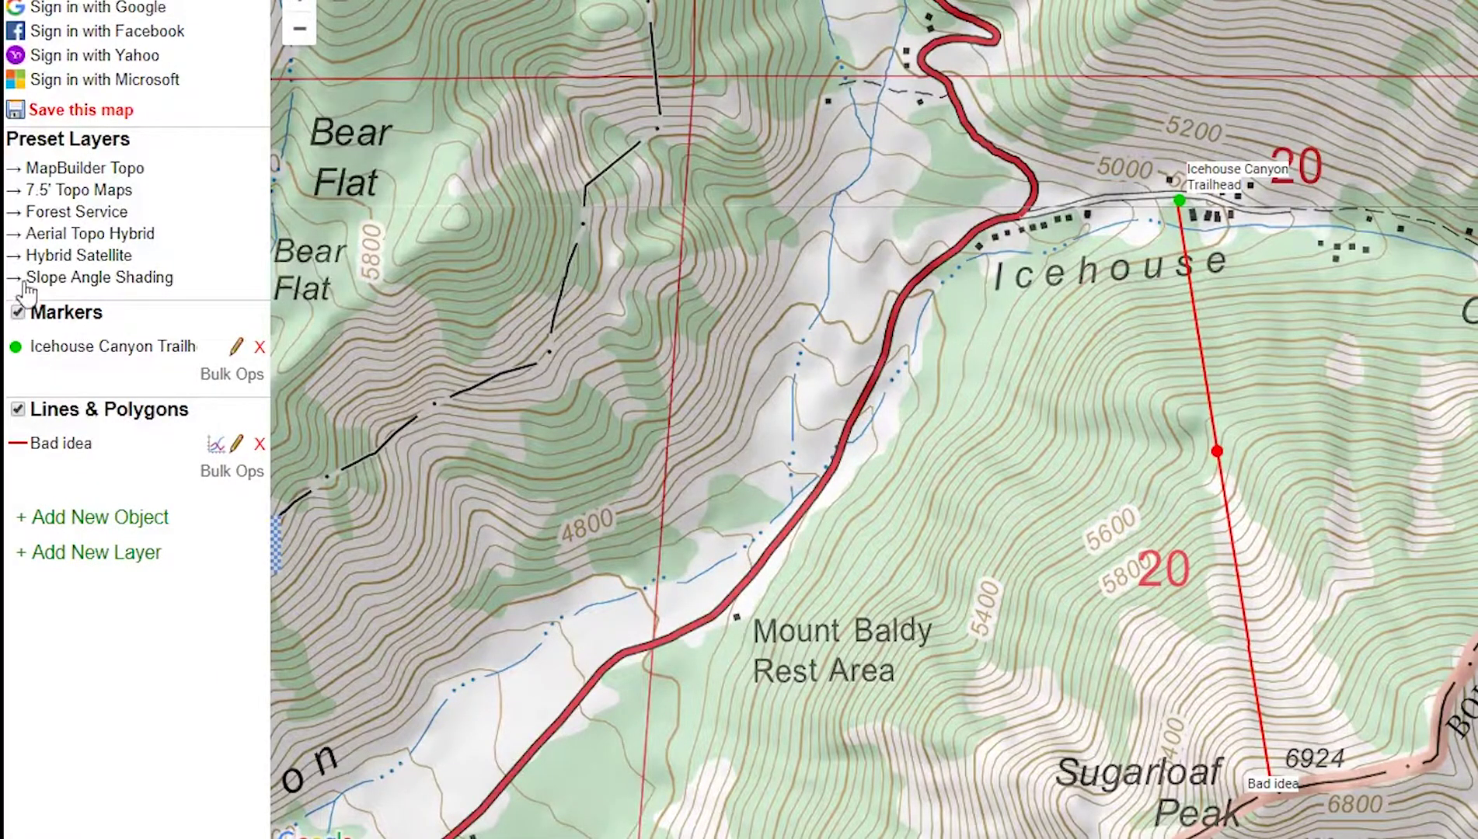
# - Inspect the Bad idea route up close on satellite imagery, then return to the 7.5' Topo base map
pyautogui.click(56, 278)
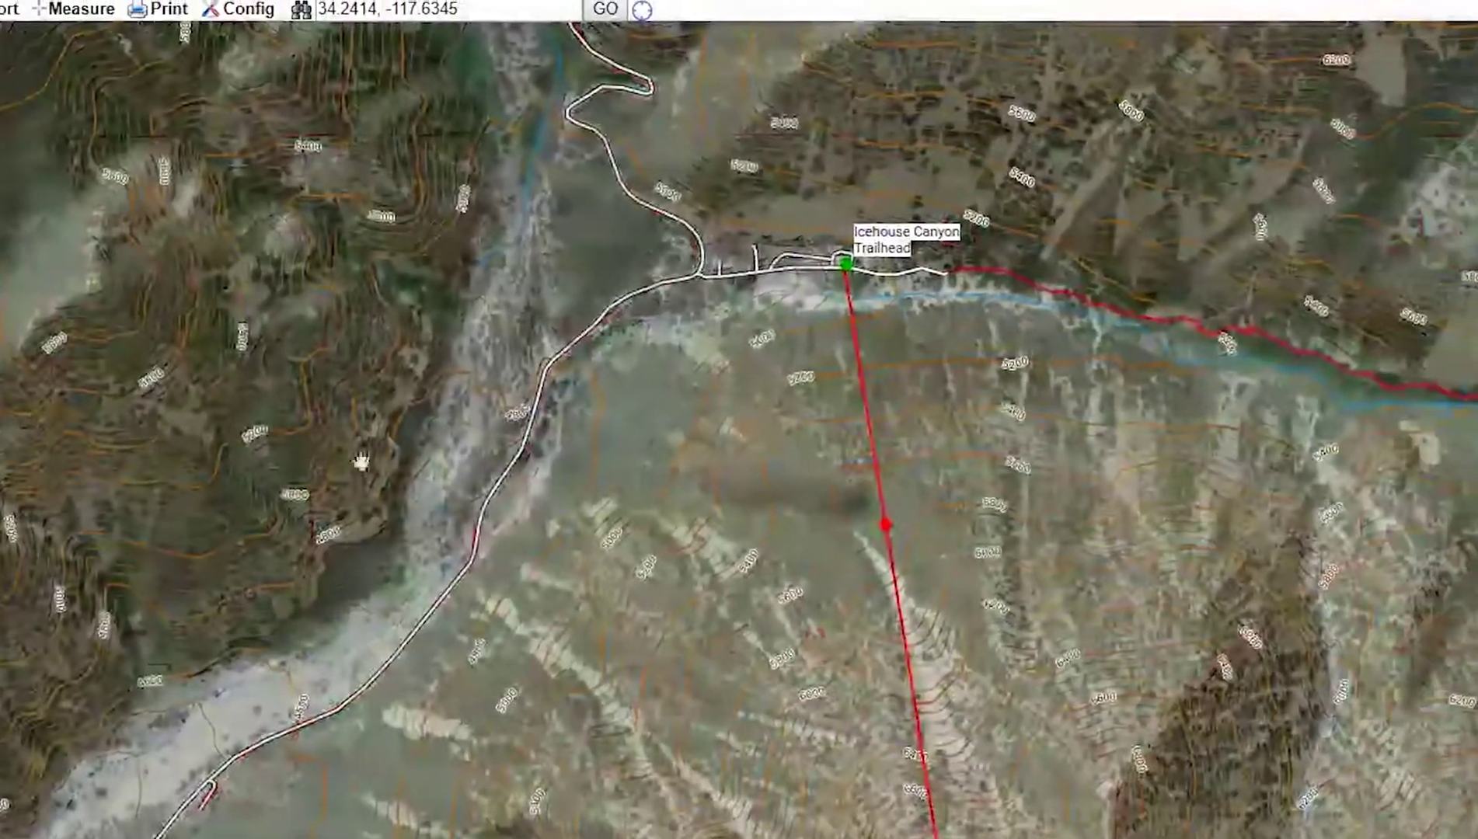
pyautogui.scroll(1, 894, 583)
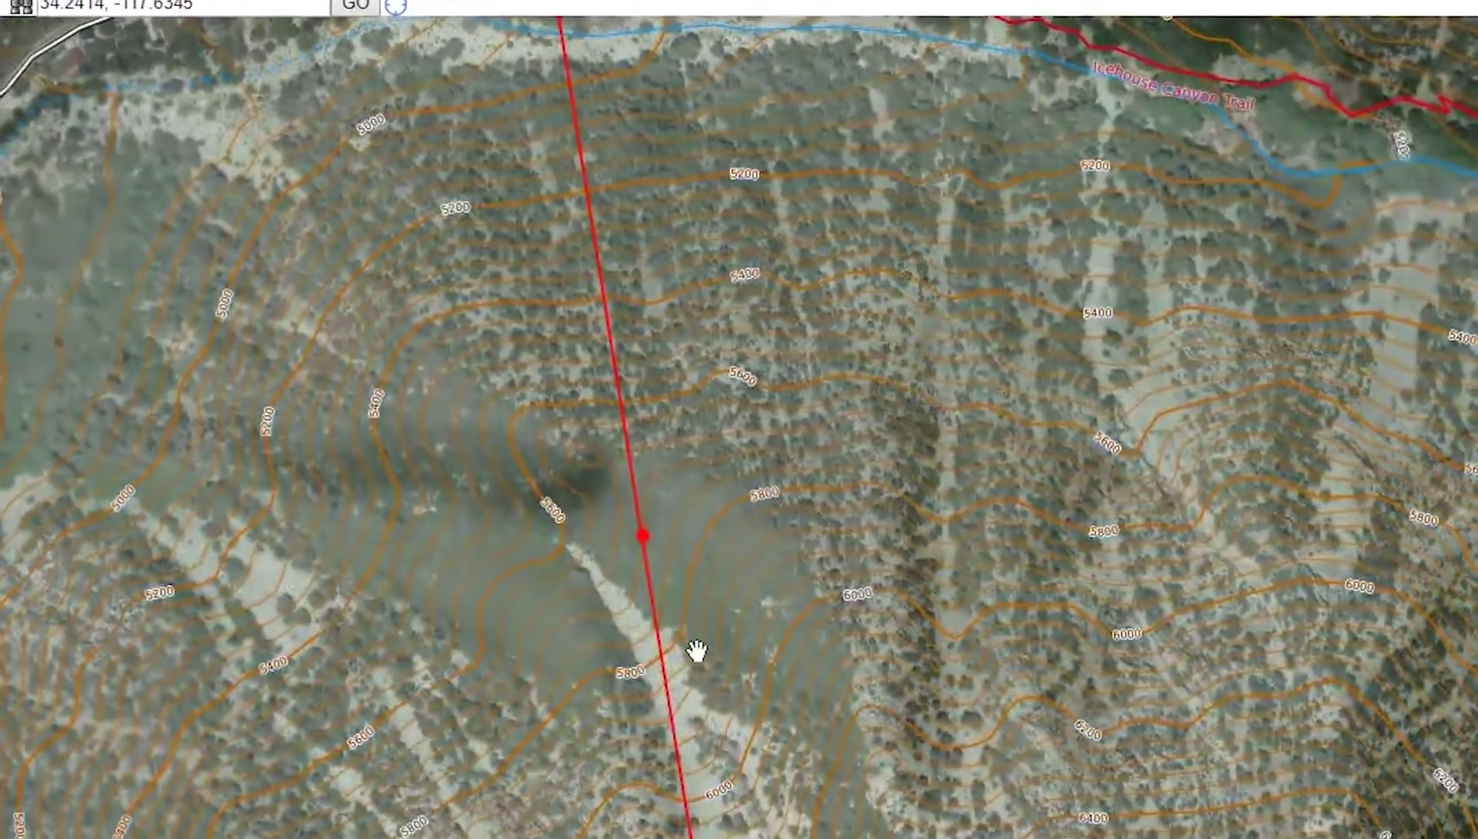
pyautogui.scroll(3, 653, 561)
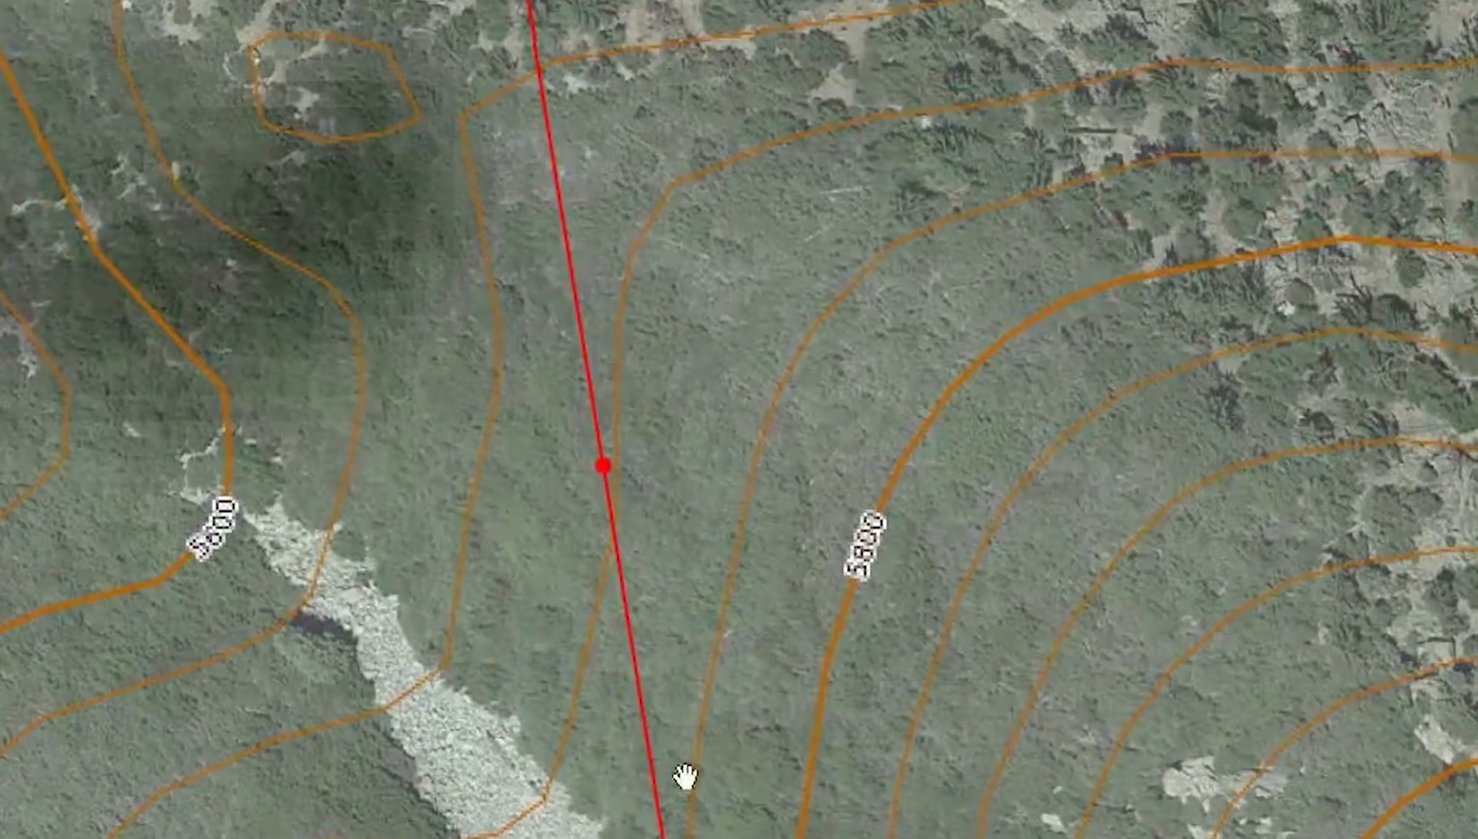
pyautogui.scroll(-1, 604, 125)
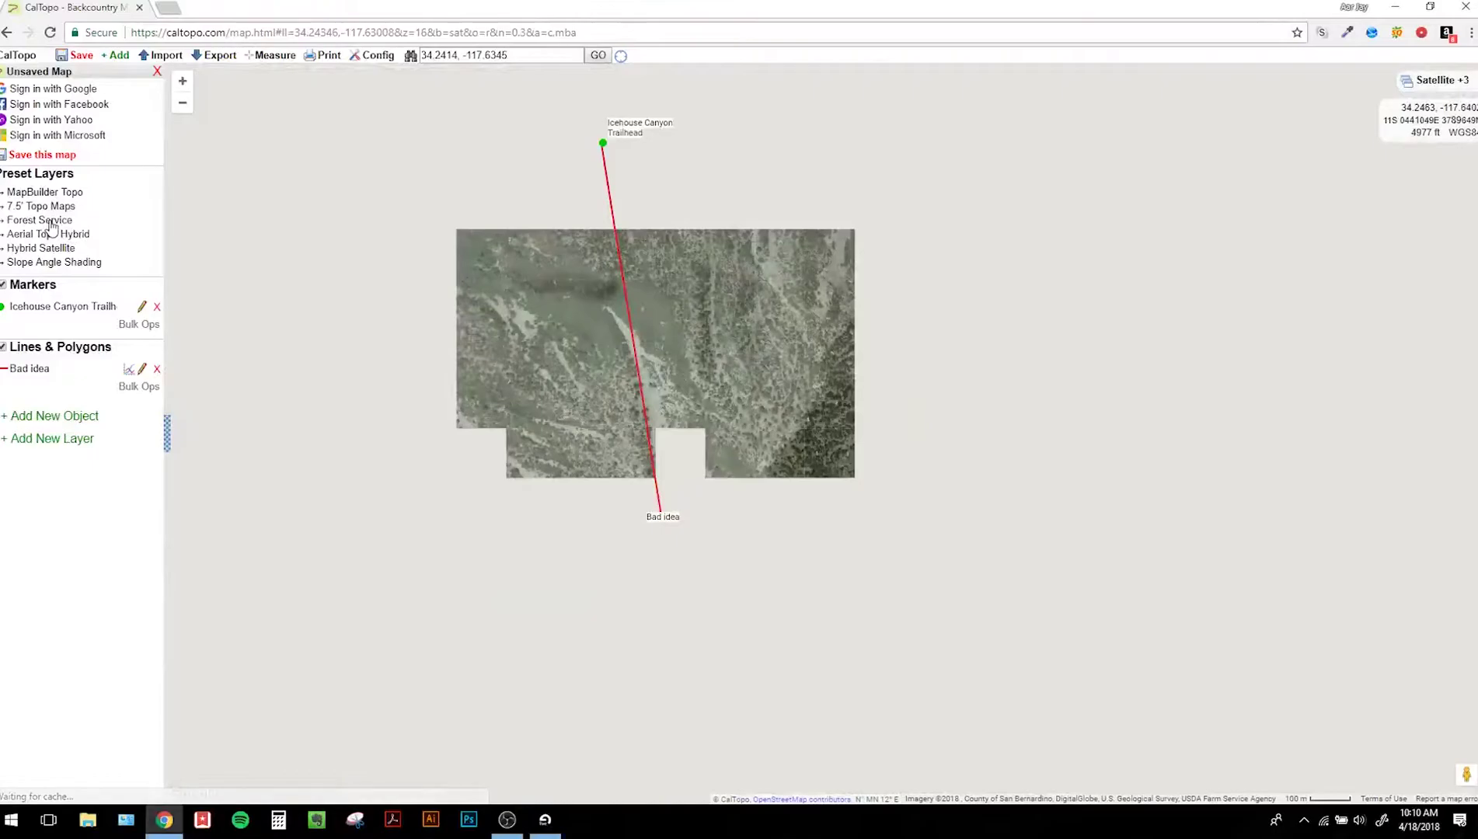
pyautogui.click(51, 224)
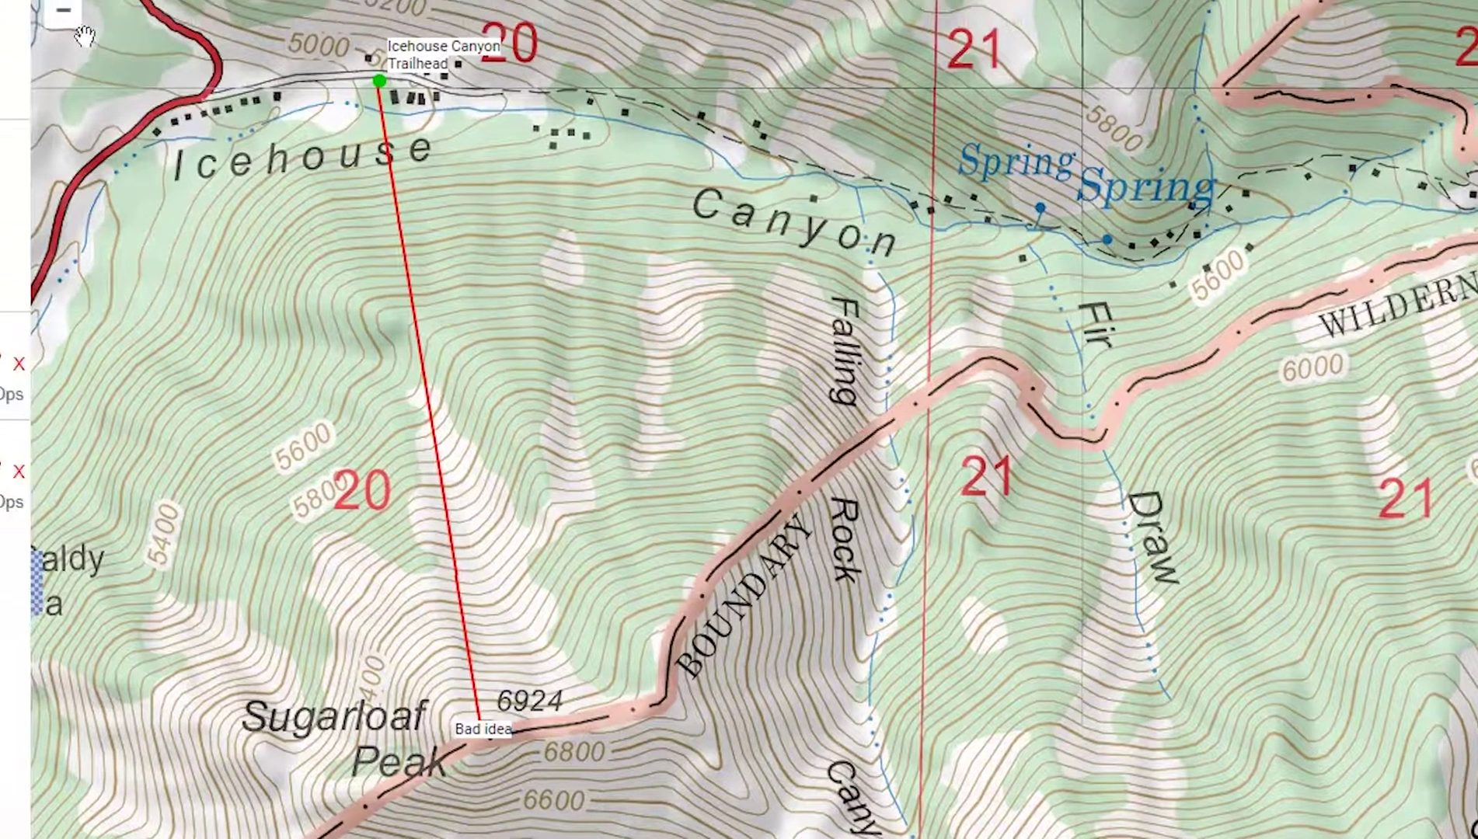
# - Import the Sugarloaf Peak via Falling Rock Canyon KMZ from the Desktop, adding the Icehouse Canyon track
pyautogui.click(268, 97)
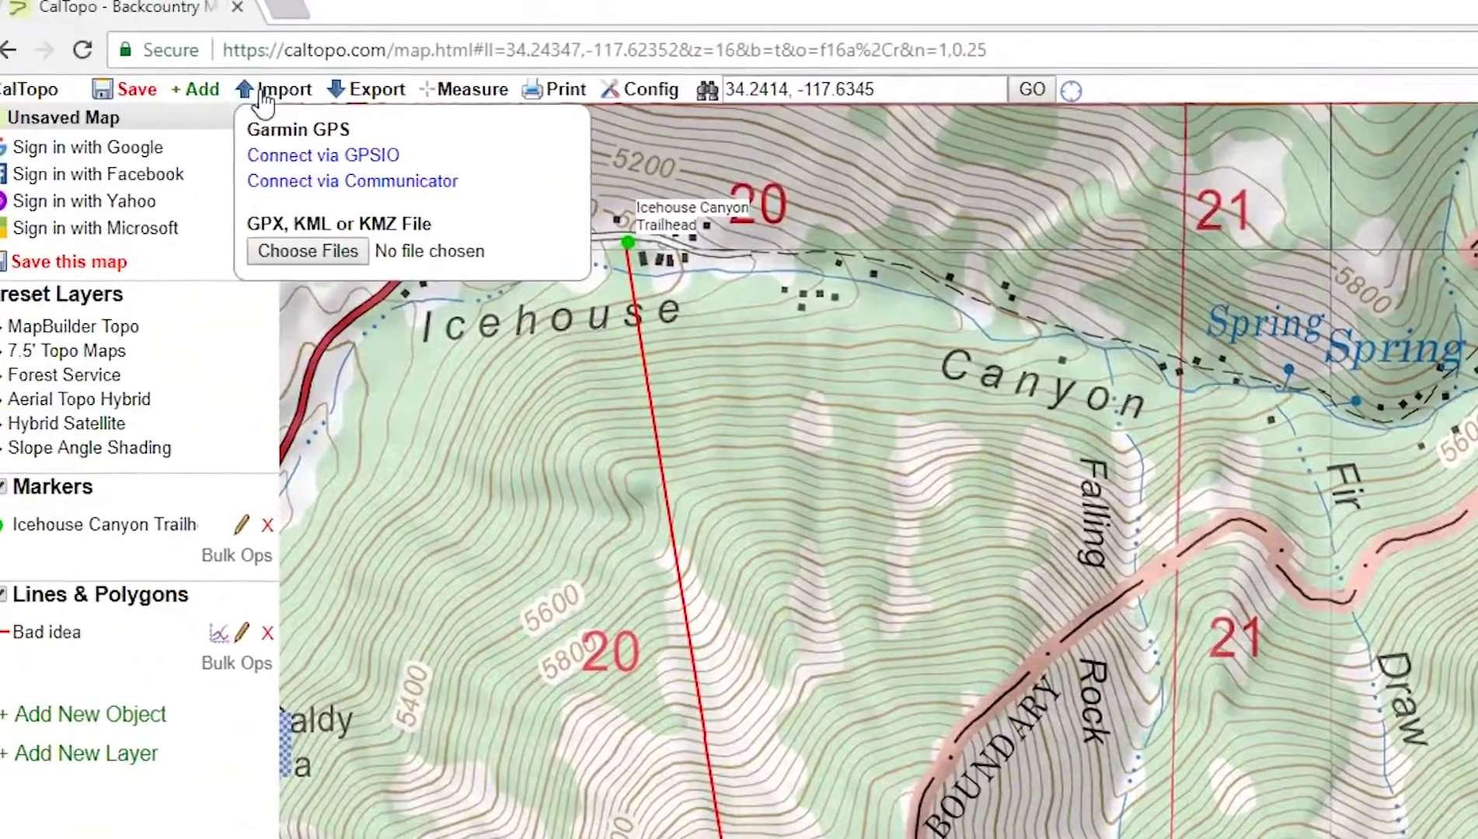
pyautogui.click(325, 265)
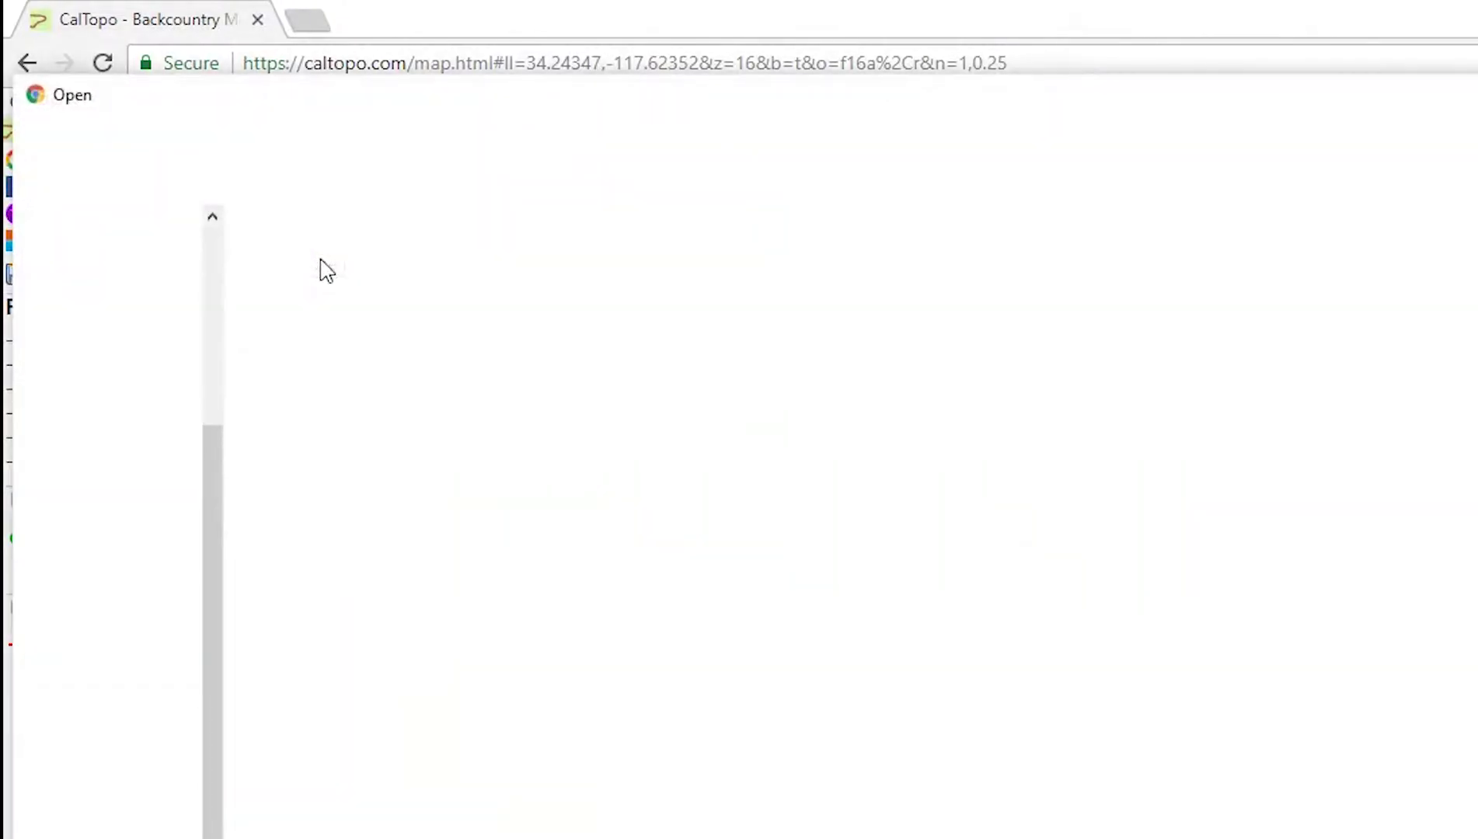
pyautogui.click(436, 423)
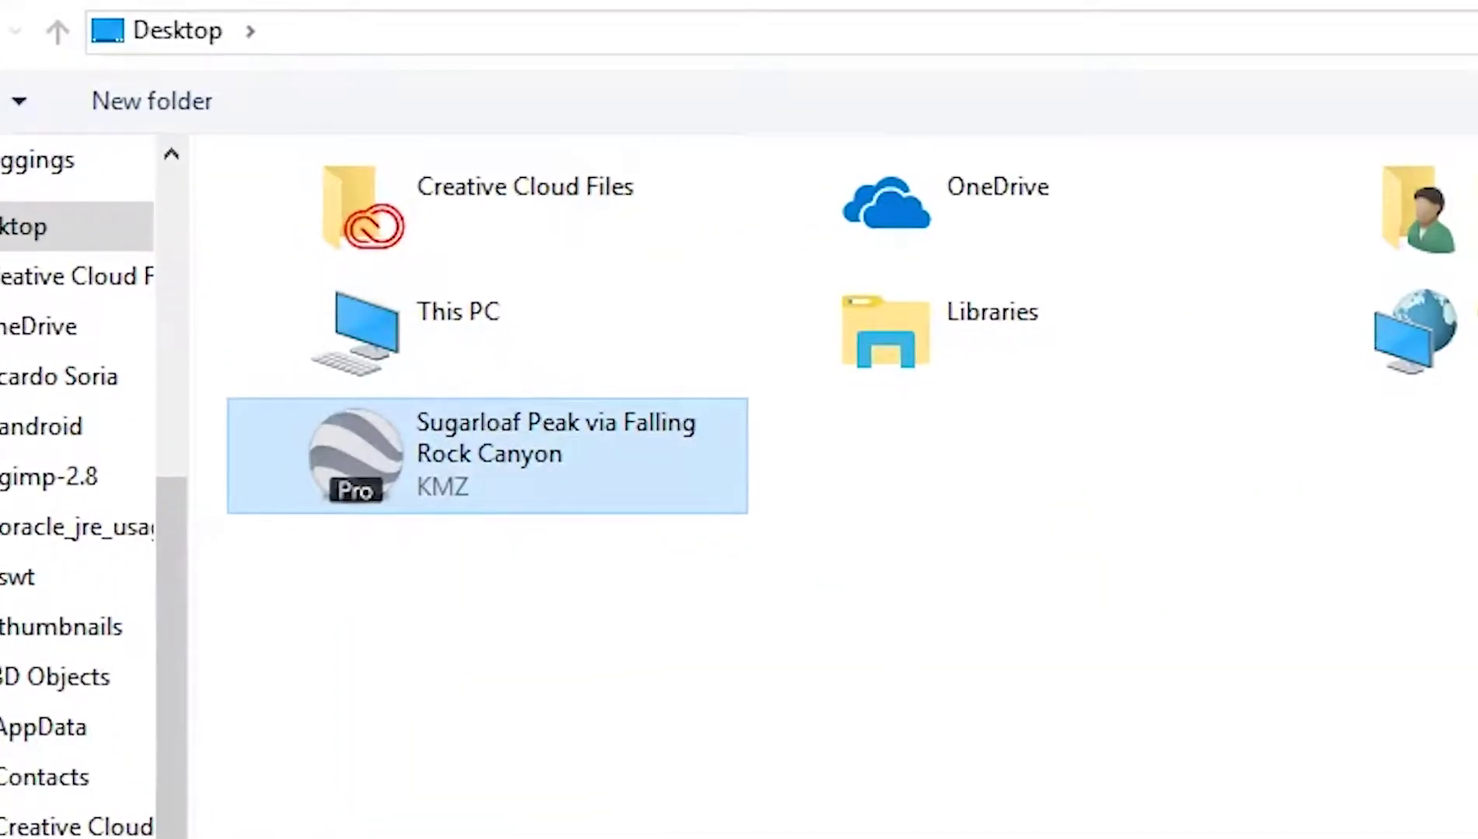
pyautogui.press('Return')
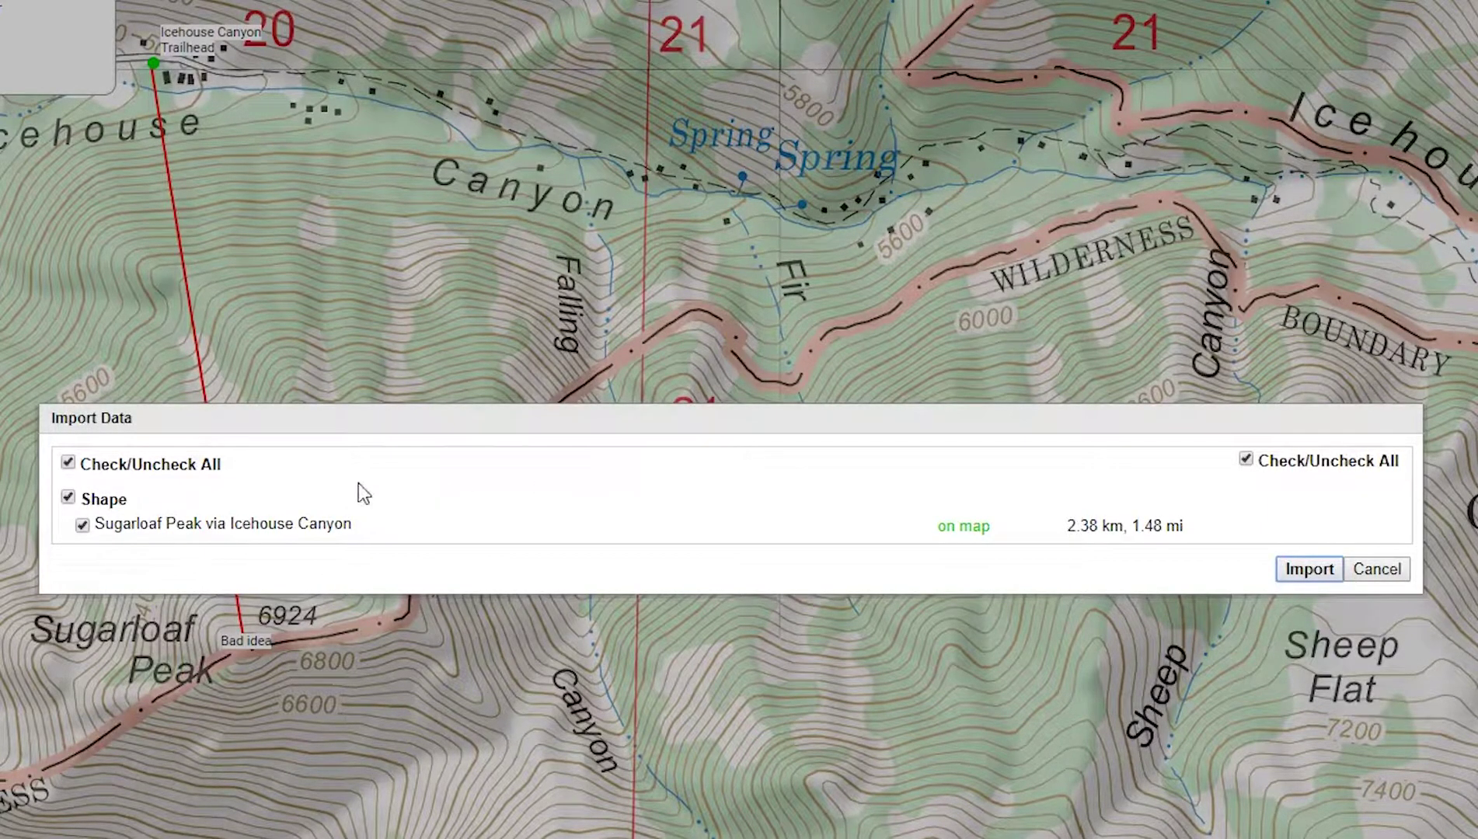
pyautogui.click(1310, 570)
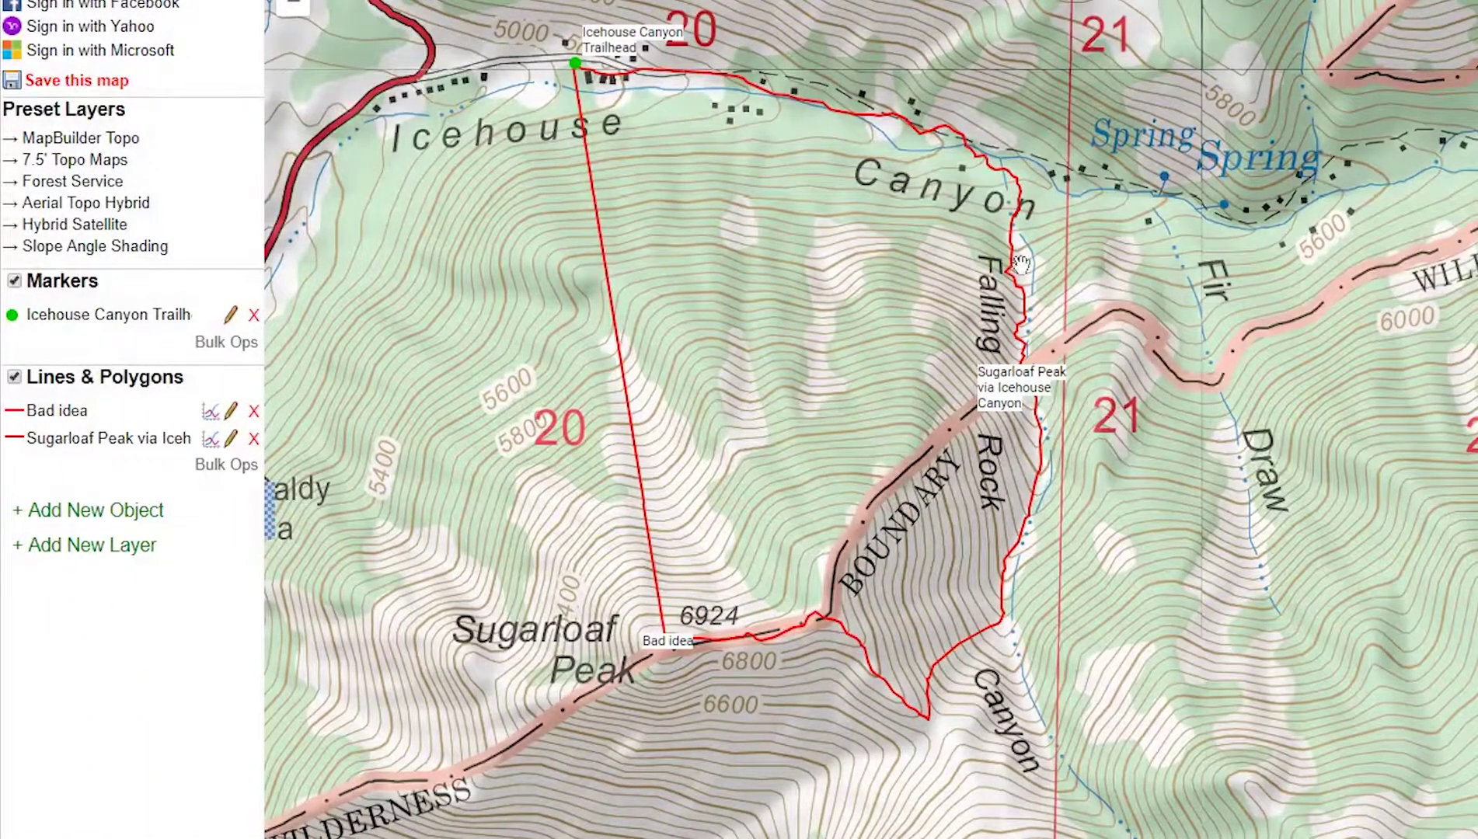
pyautogui.rightClick(1020, 264)
# - Review the imported track's elevation profile, then delete the Bad idea line
pyautogui.moveTo(1070, 354)
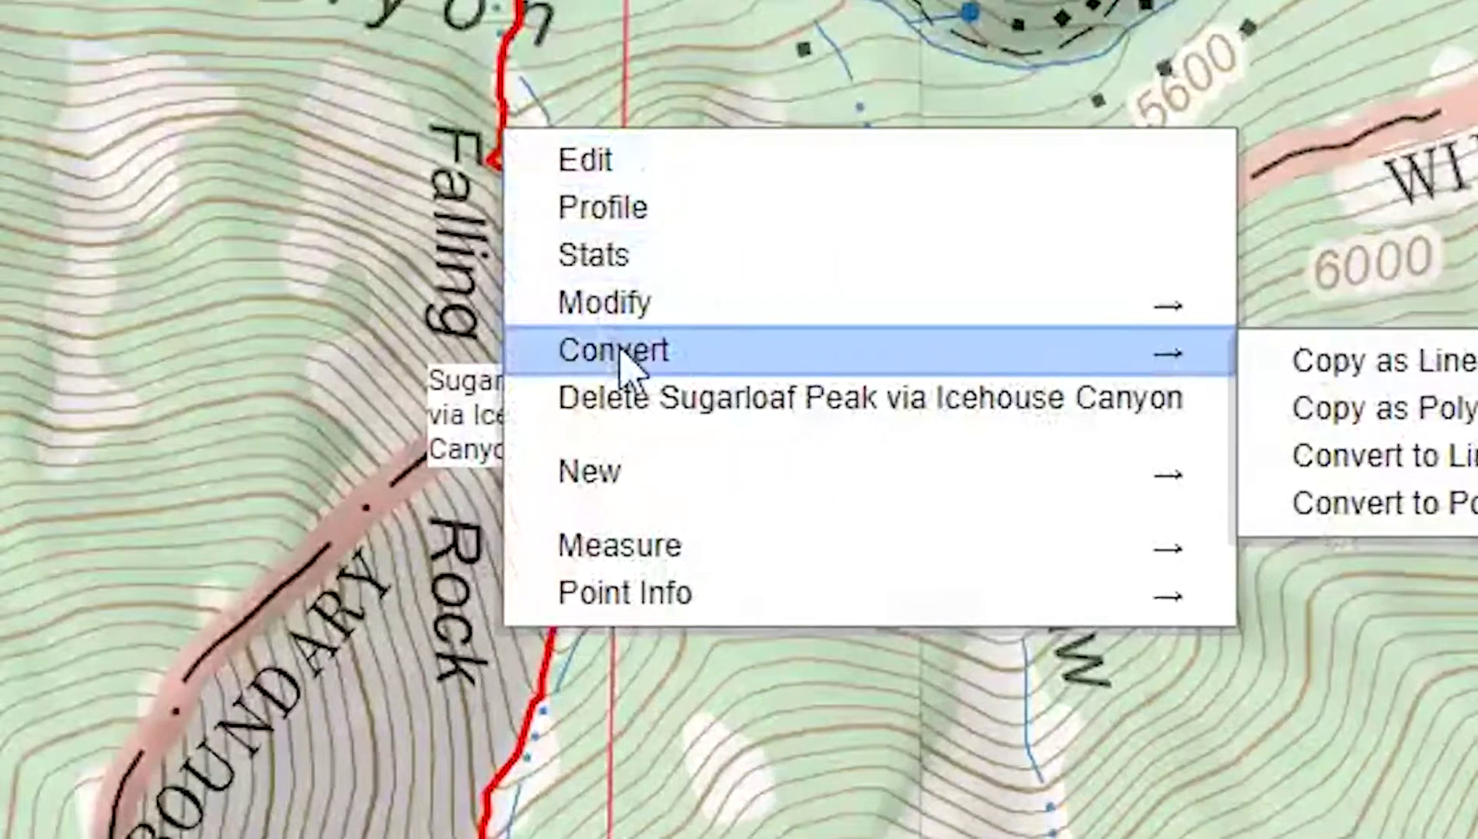
pyautogui.click(593, 207)
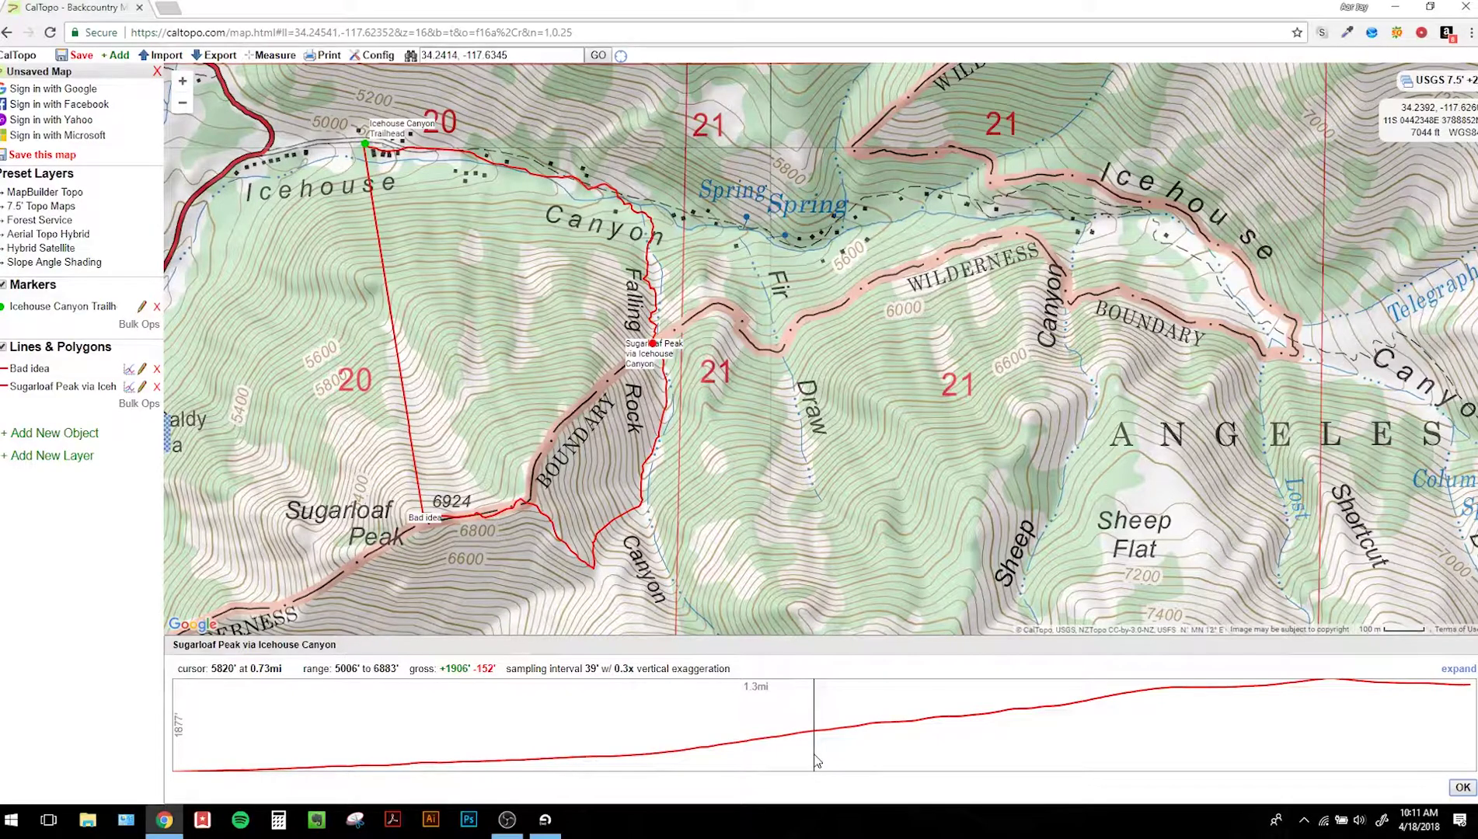
pyautogui.click(1462, 787)
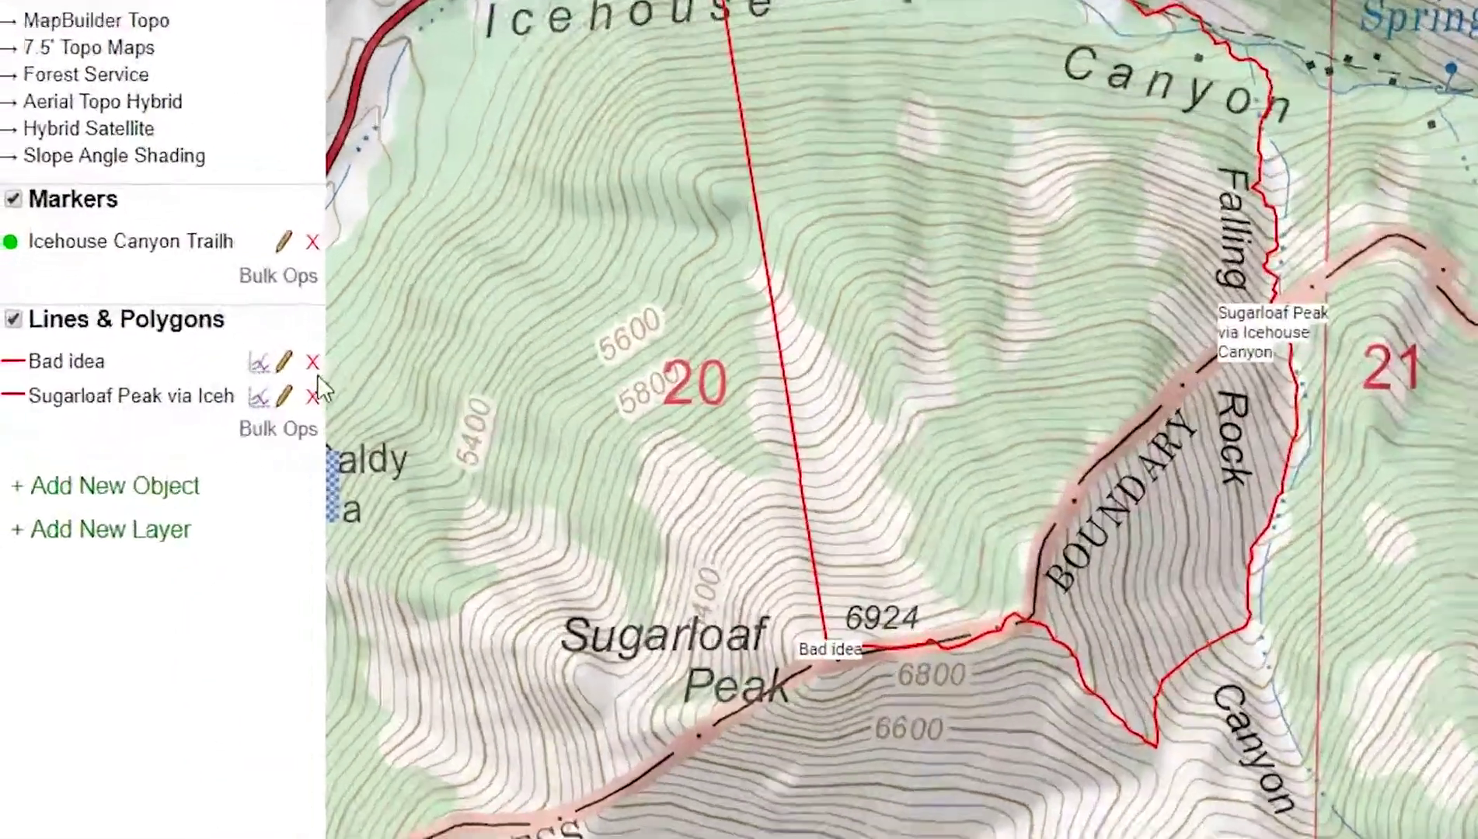
pyautogui.click(312, 362)
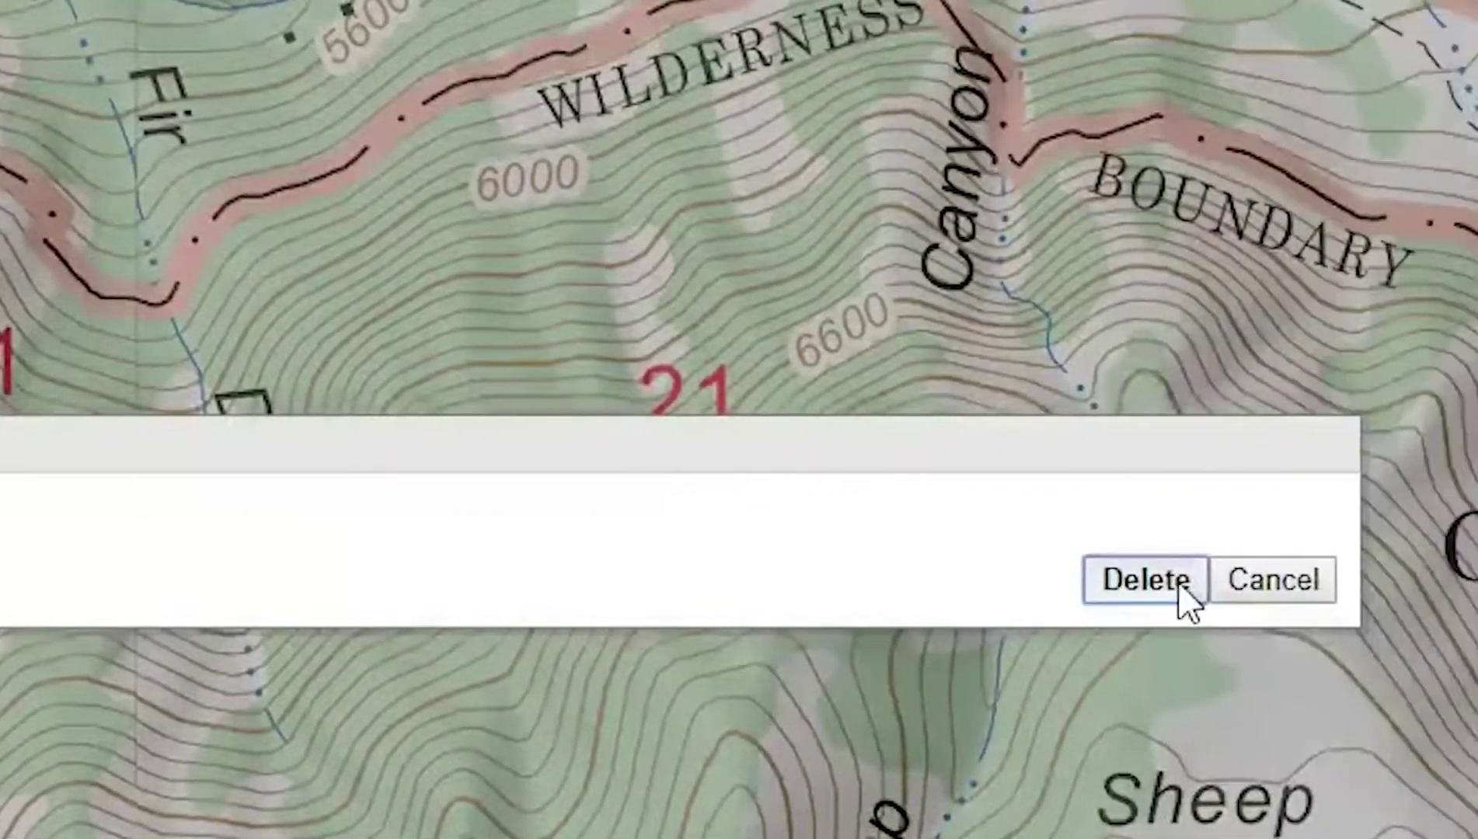
pyautogui.click(1145, 580)
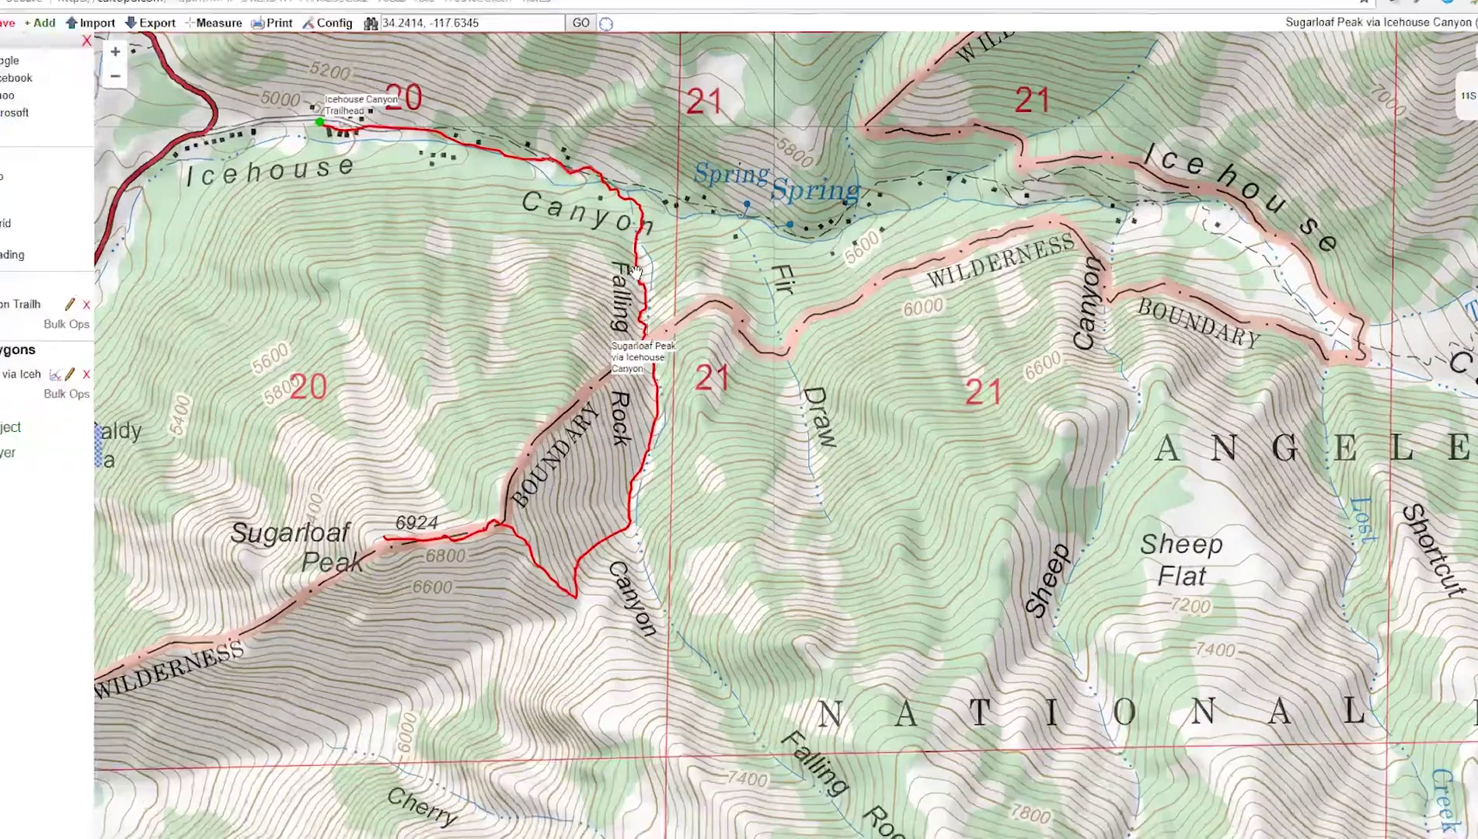
# - View the NOAA 7-day forecast for a point on the Sugarloaf track, then close it
pyautogui.rightClick(649, 276)
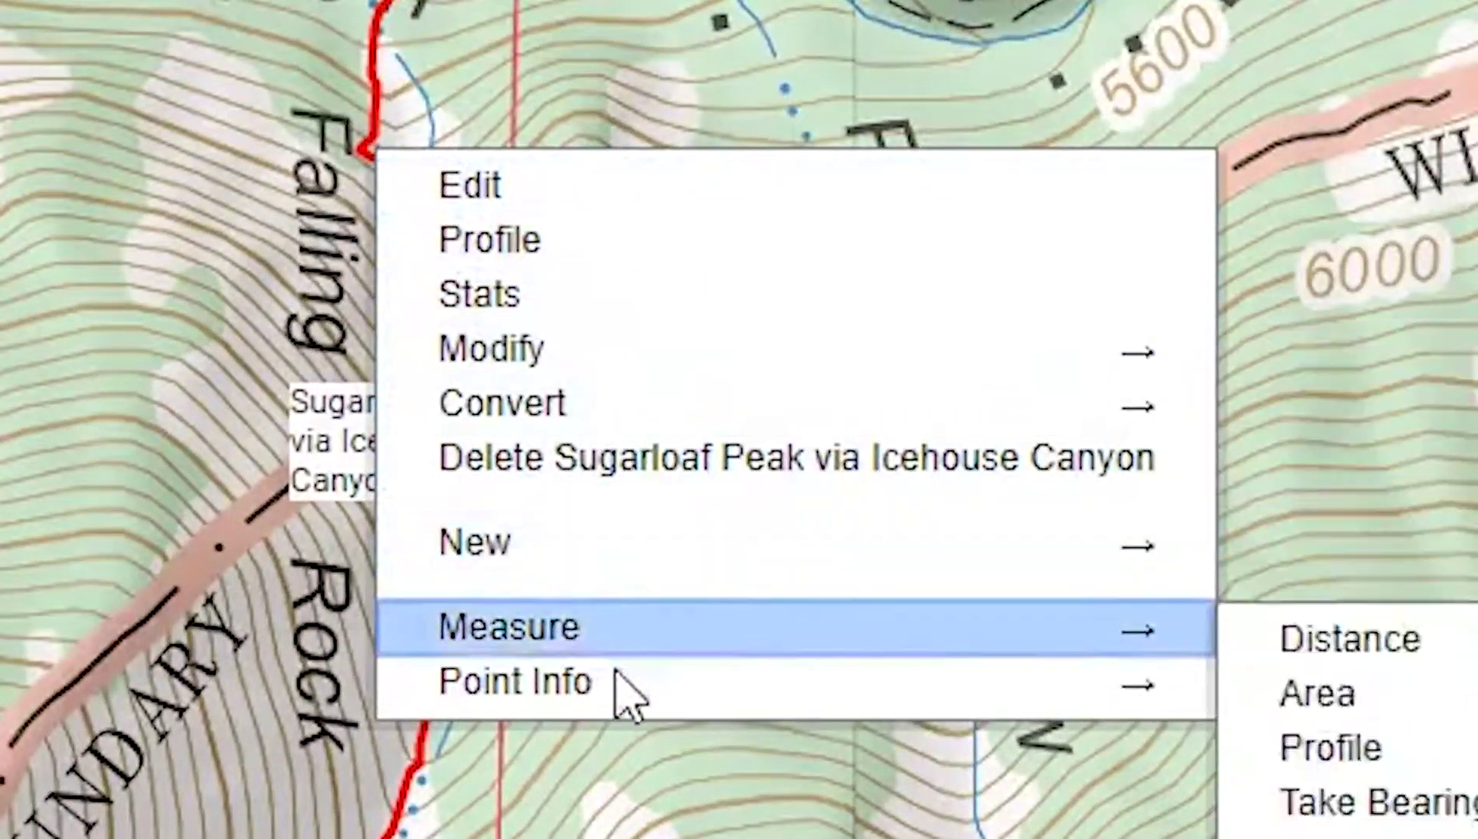
pyautogui.moveTo(624, 681)
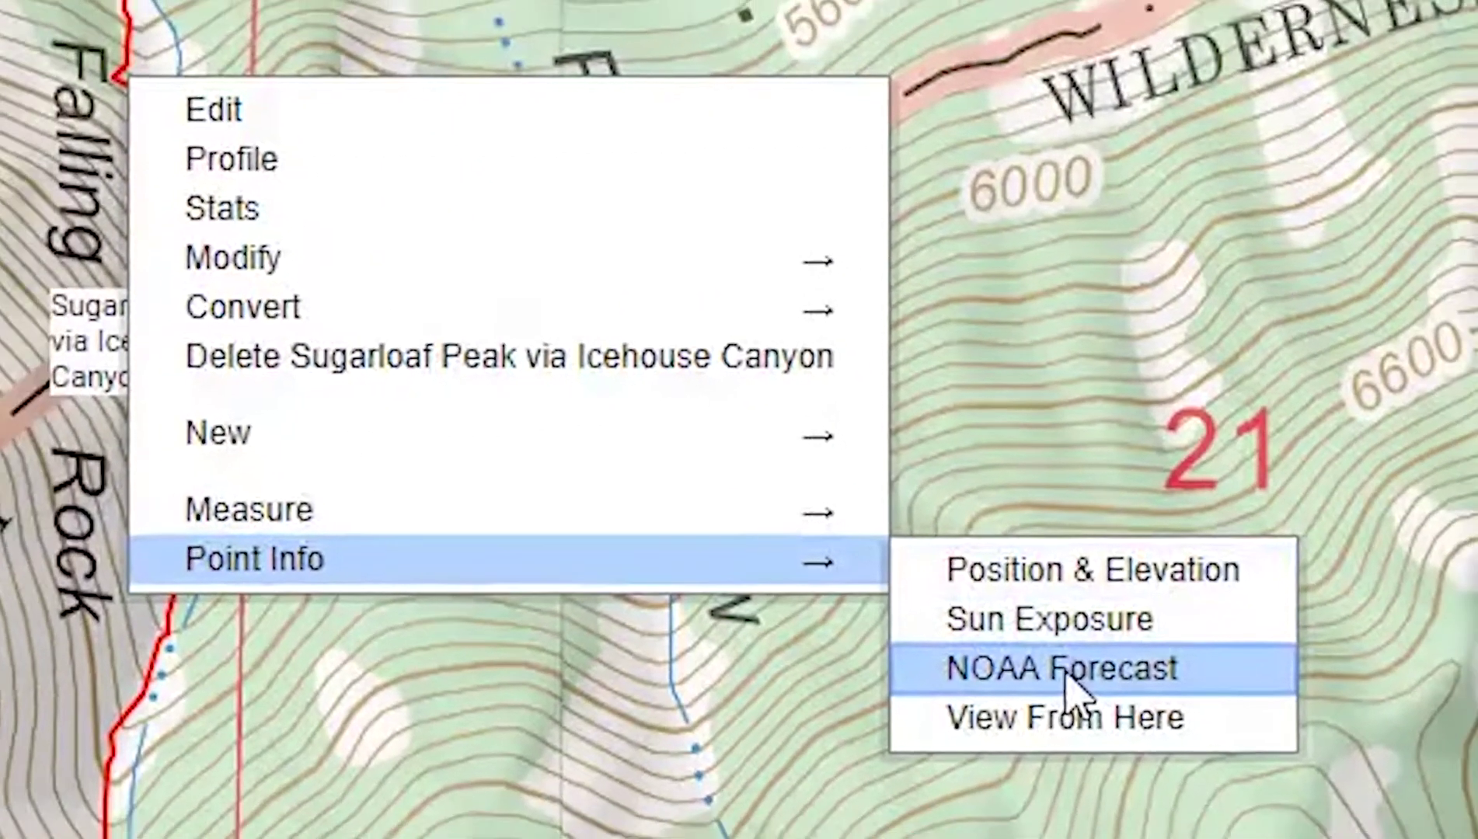
pyautogui.click(1082, 702)
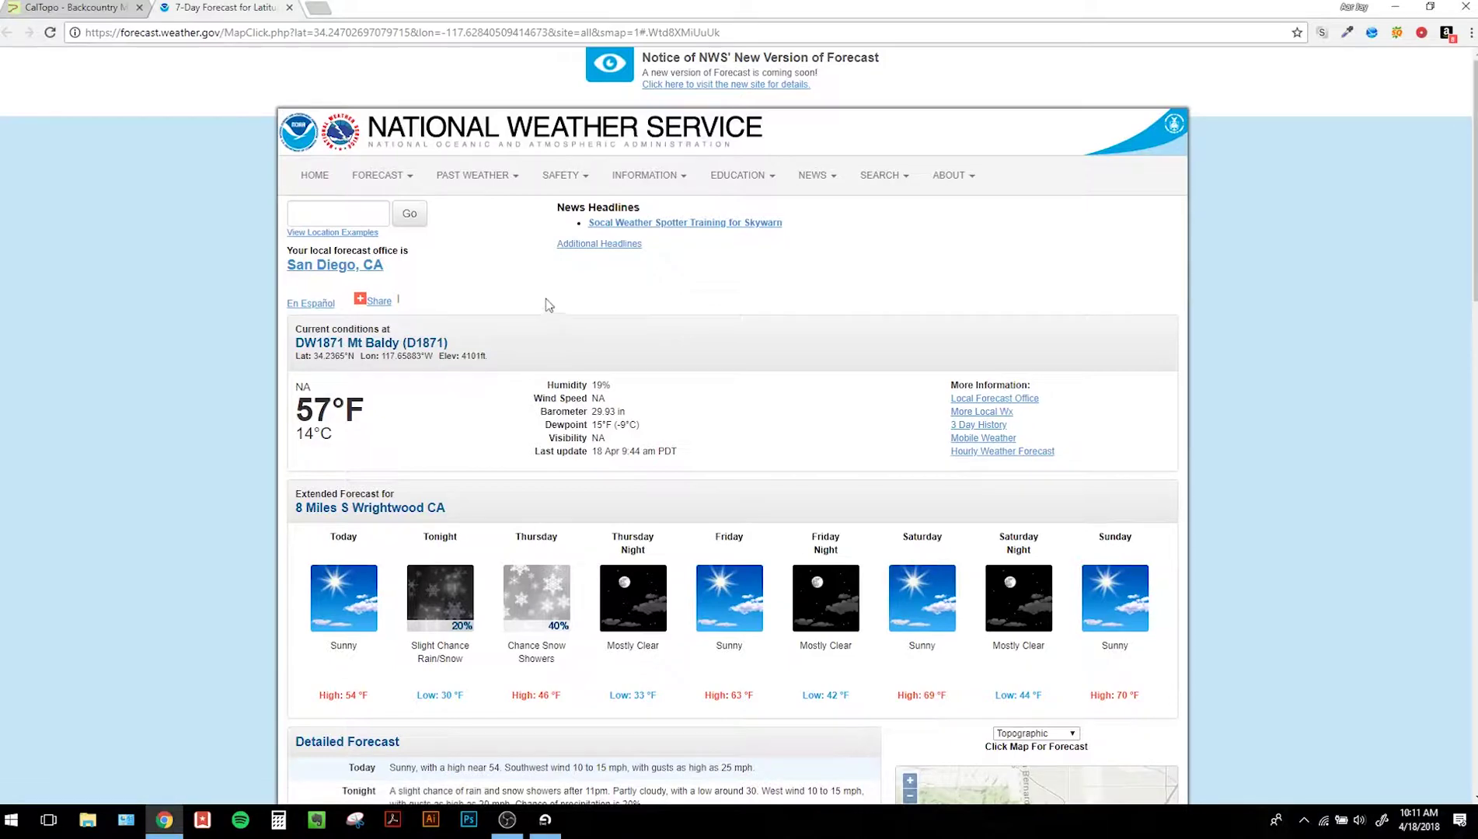
pyautogui.click(289, 8)
pyautogui.click(325, 58)
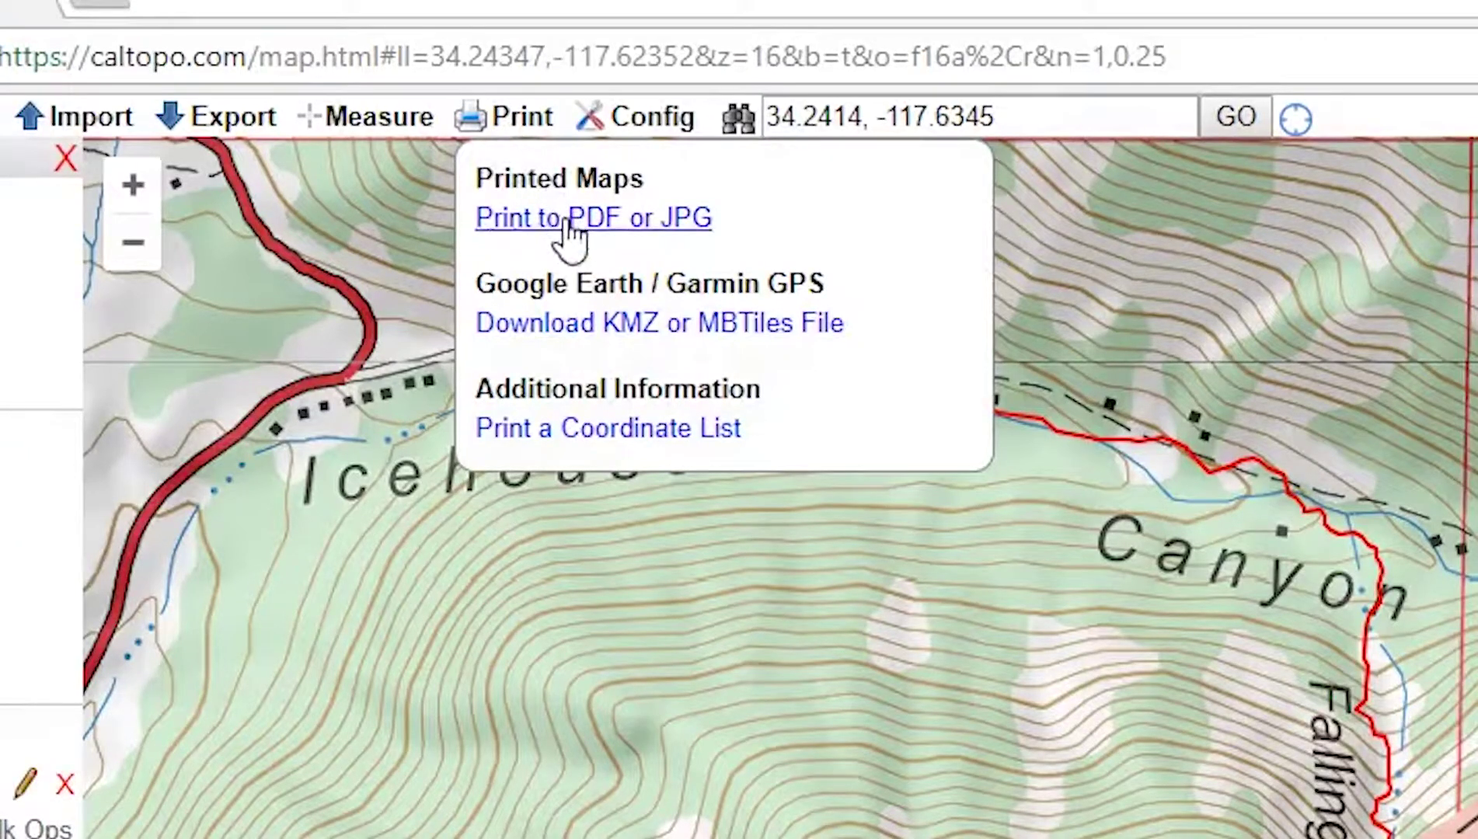
# - Frame print page 1 over the Sugarloaf Peak route by moving and resizing its area
pyautogui.click(571, 221)
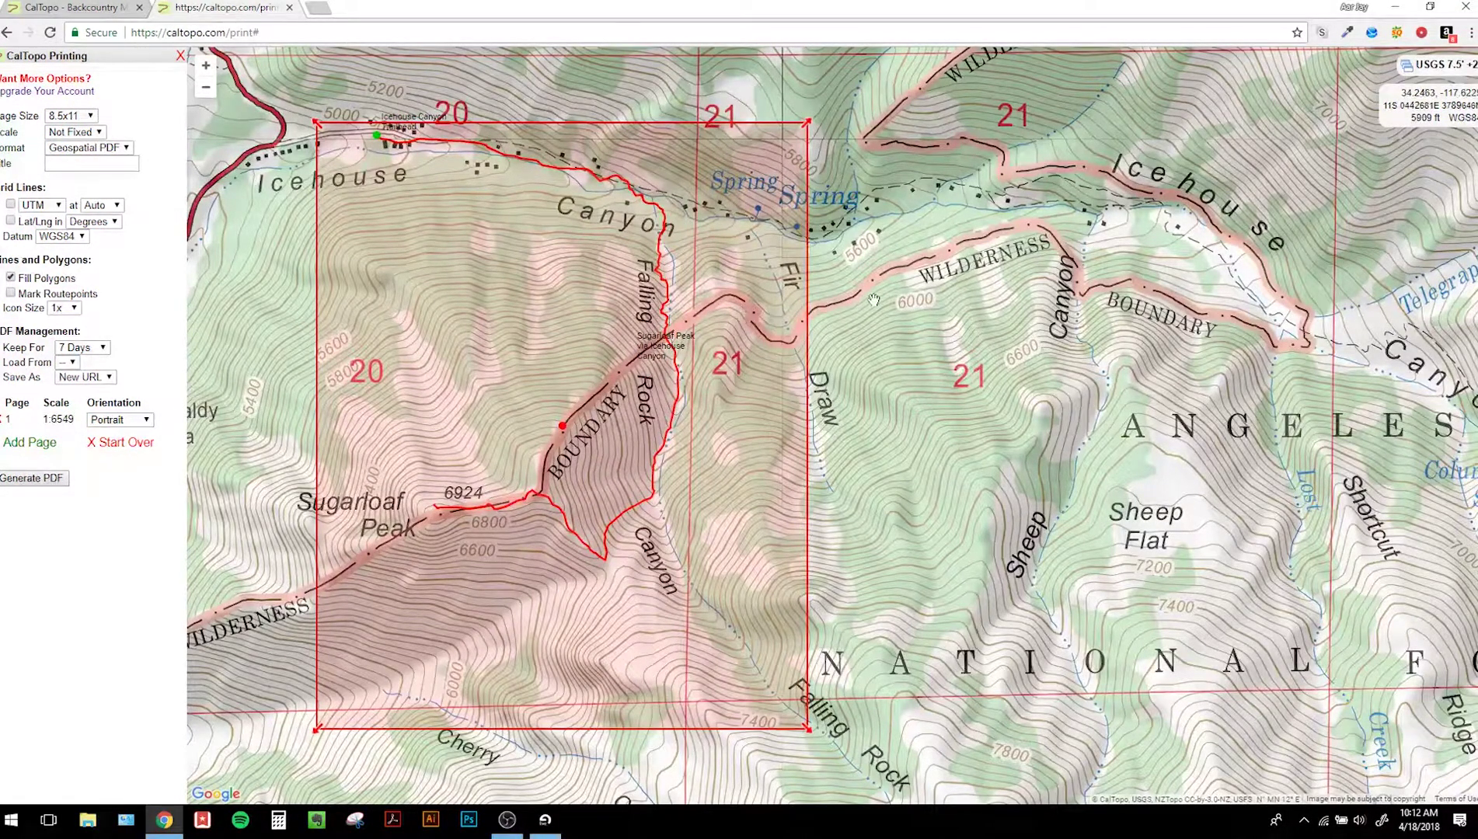
pyautogui.moveTo(872, 301); pyautogui.dragTo(979, 342)
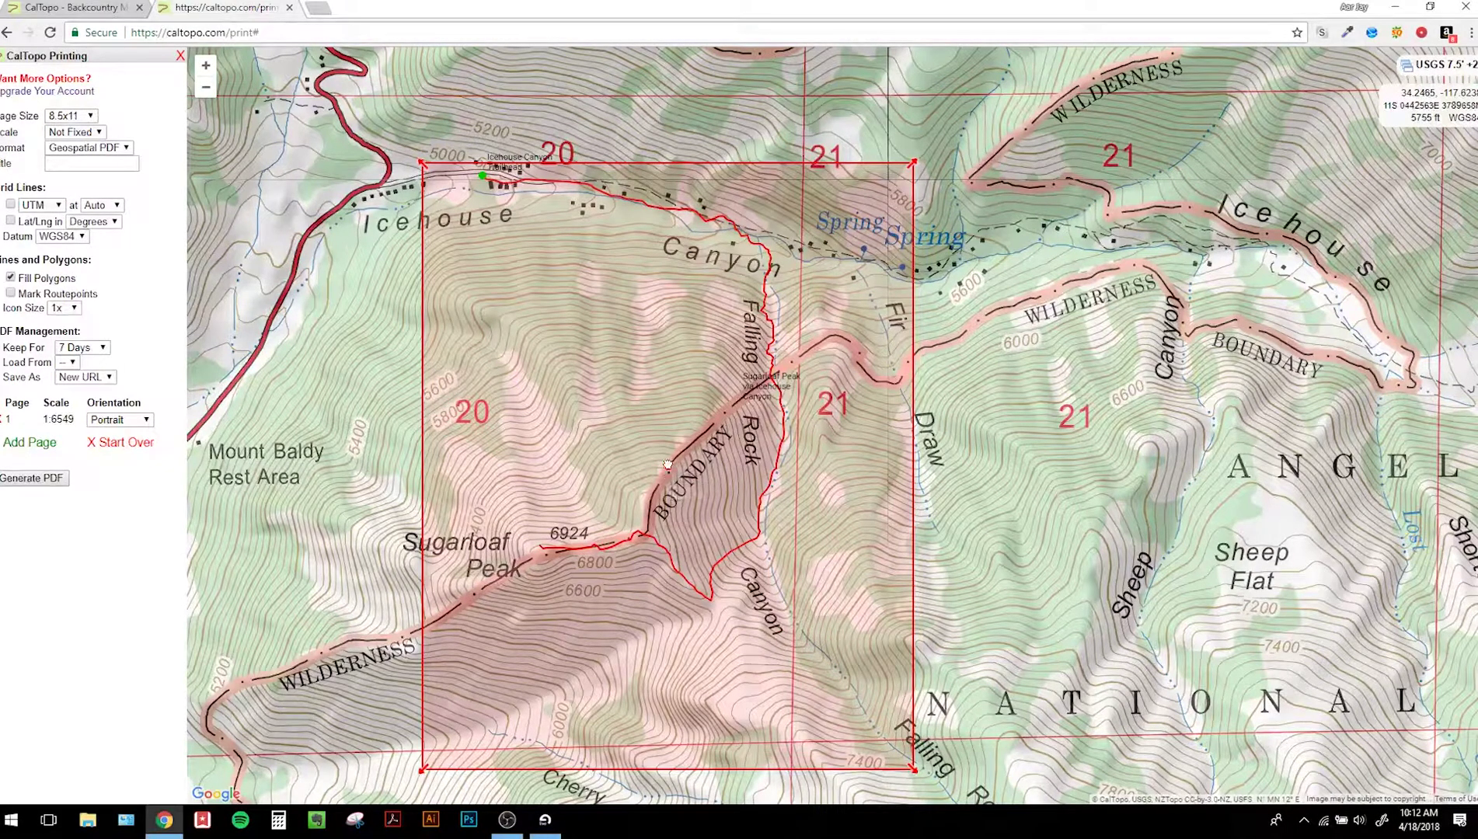
pyautogui.moveTo(669, 471); pyautogui.dragTo(641, 373)
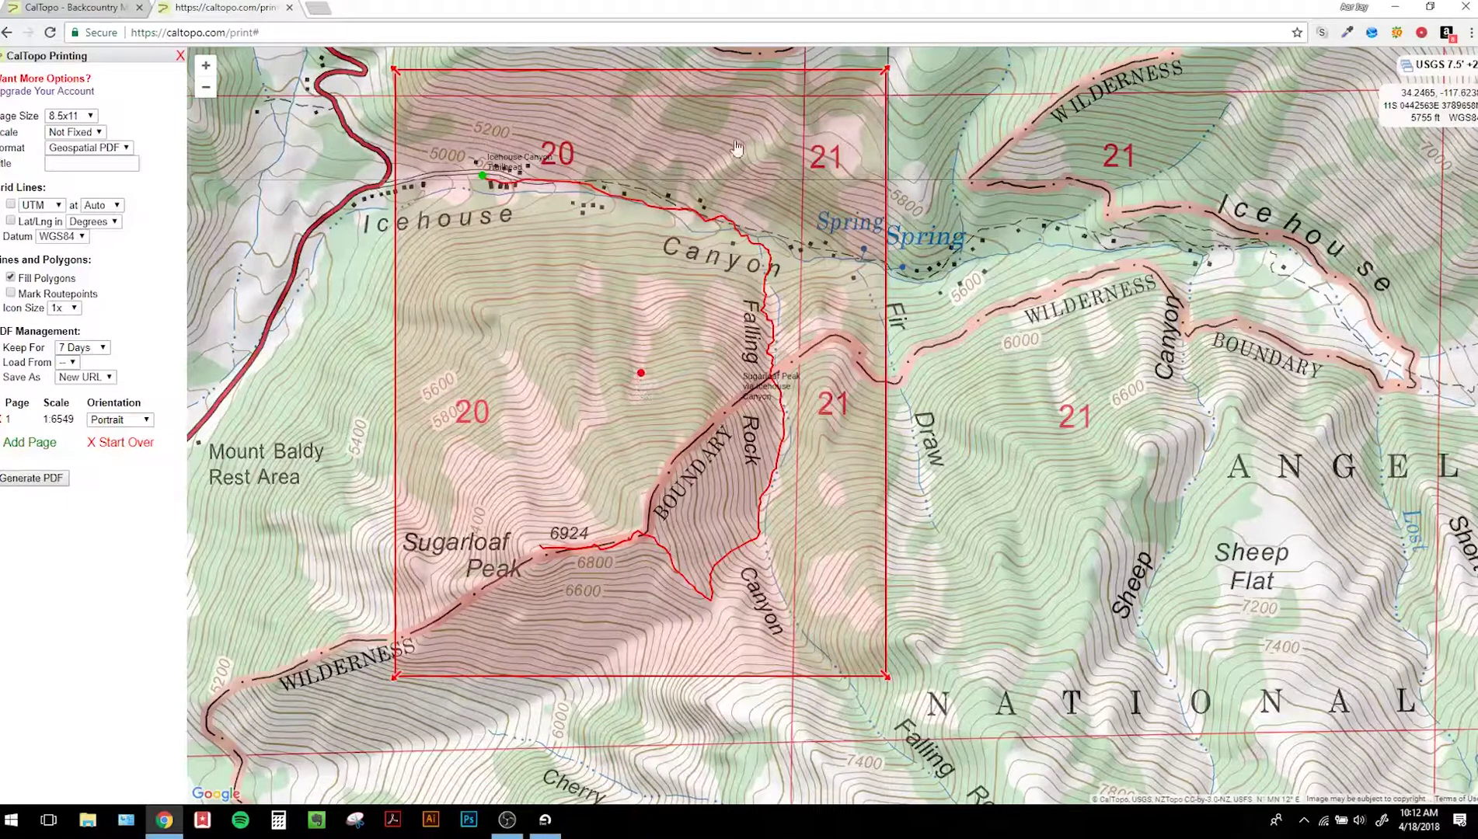
pyautogui.moveTo(886, 73); pyautogui.dragTo(914, 39)
pyautogui.moveTo(830, 235); pyautogui.dragTo(830, 288)
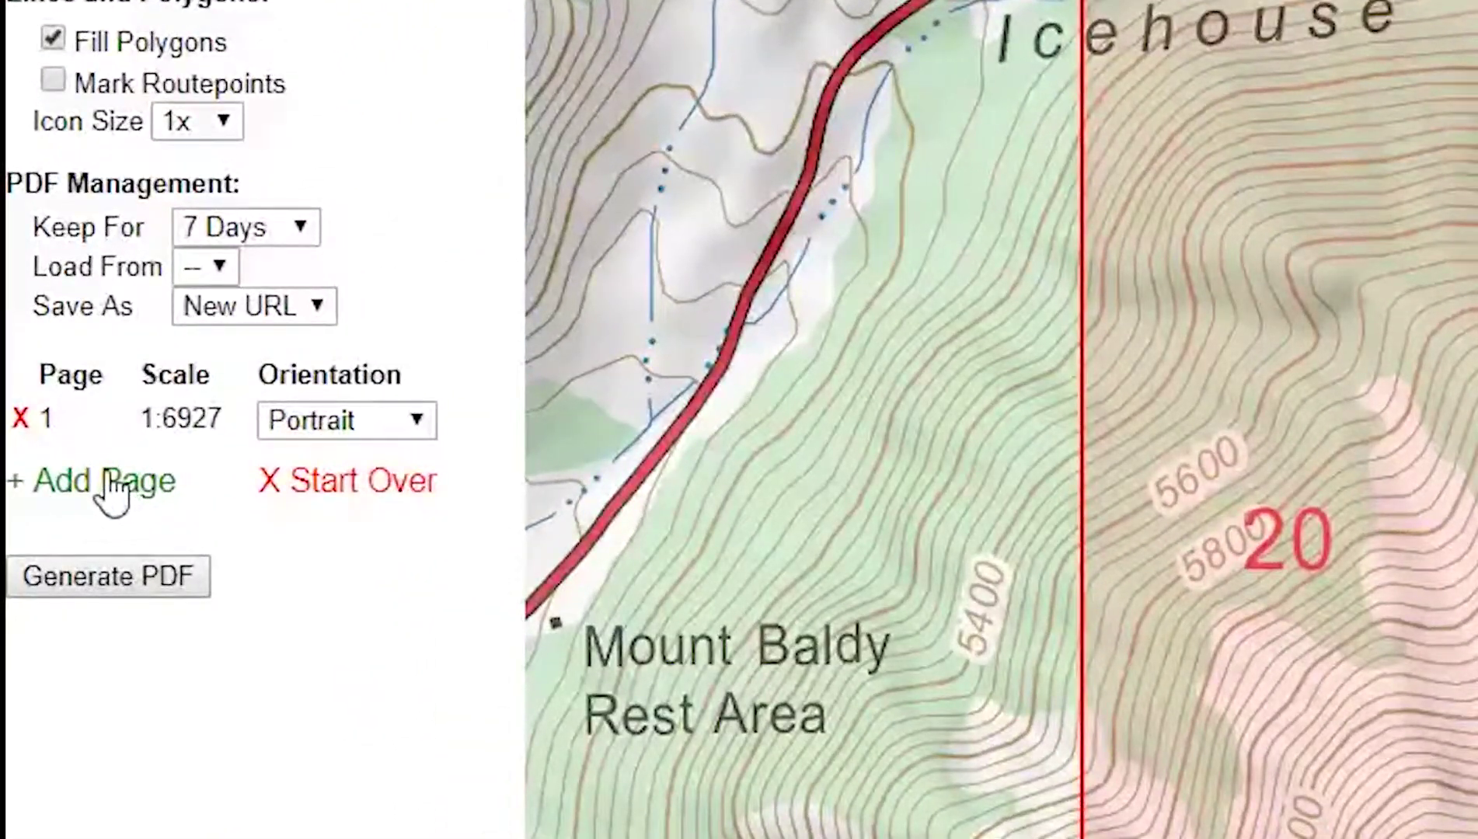
# - Add a second, smaller print page at finer scale and generate the two-page PDF
pyautogui.click(31, 443)
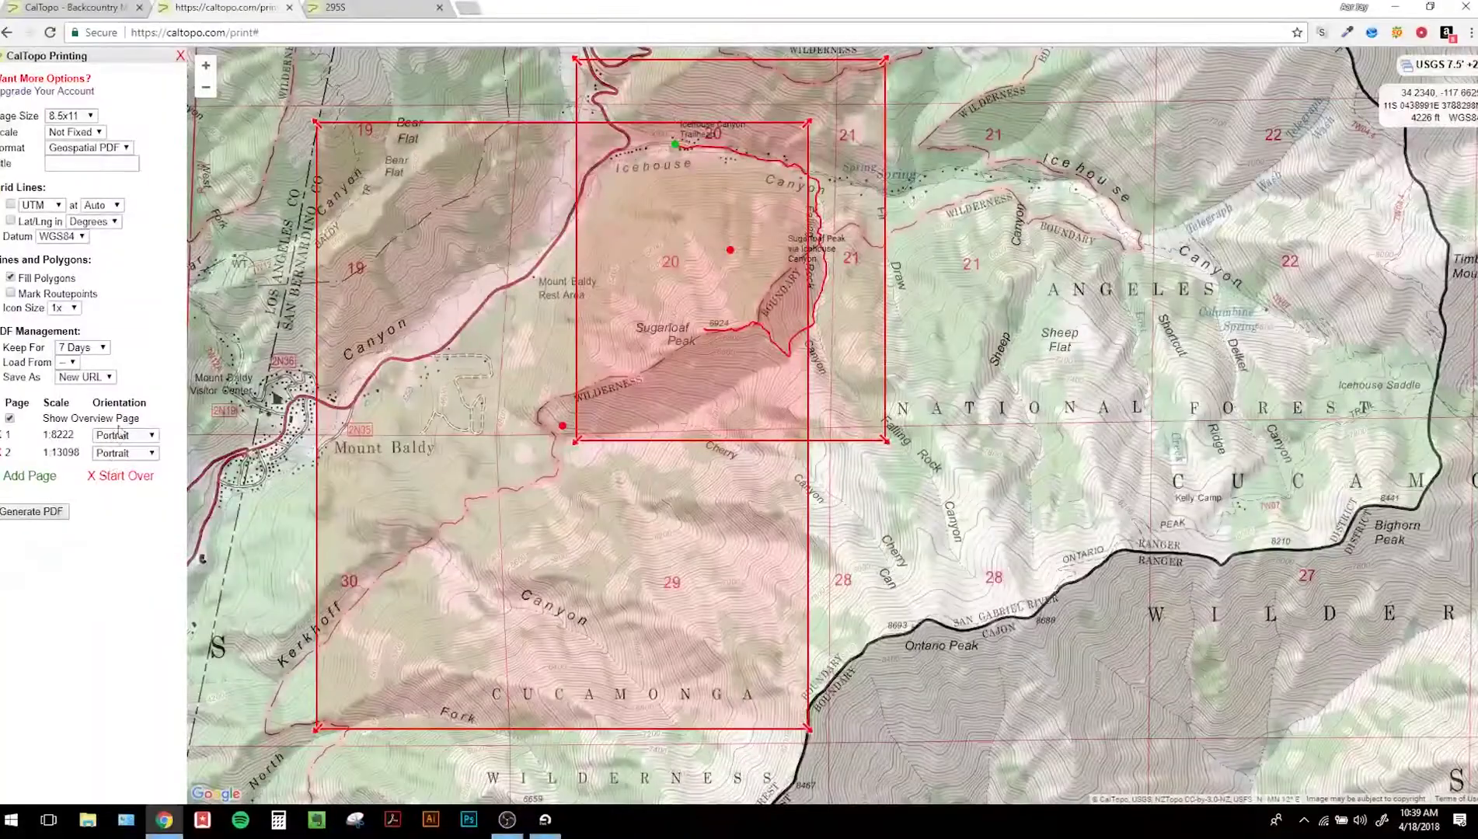
pyautogui.moveTo(316, 123); pyautogui.dragTo(444, 282)
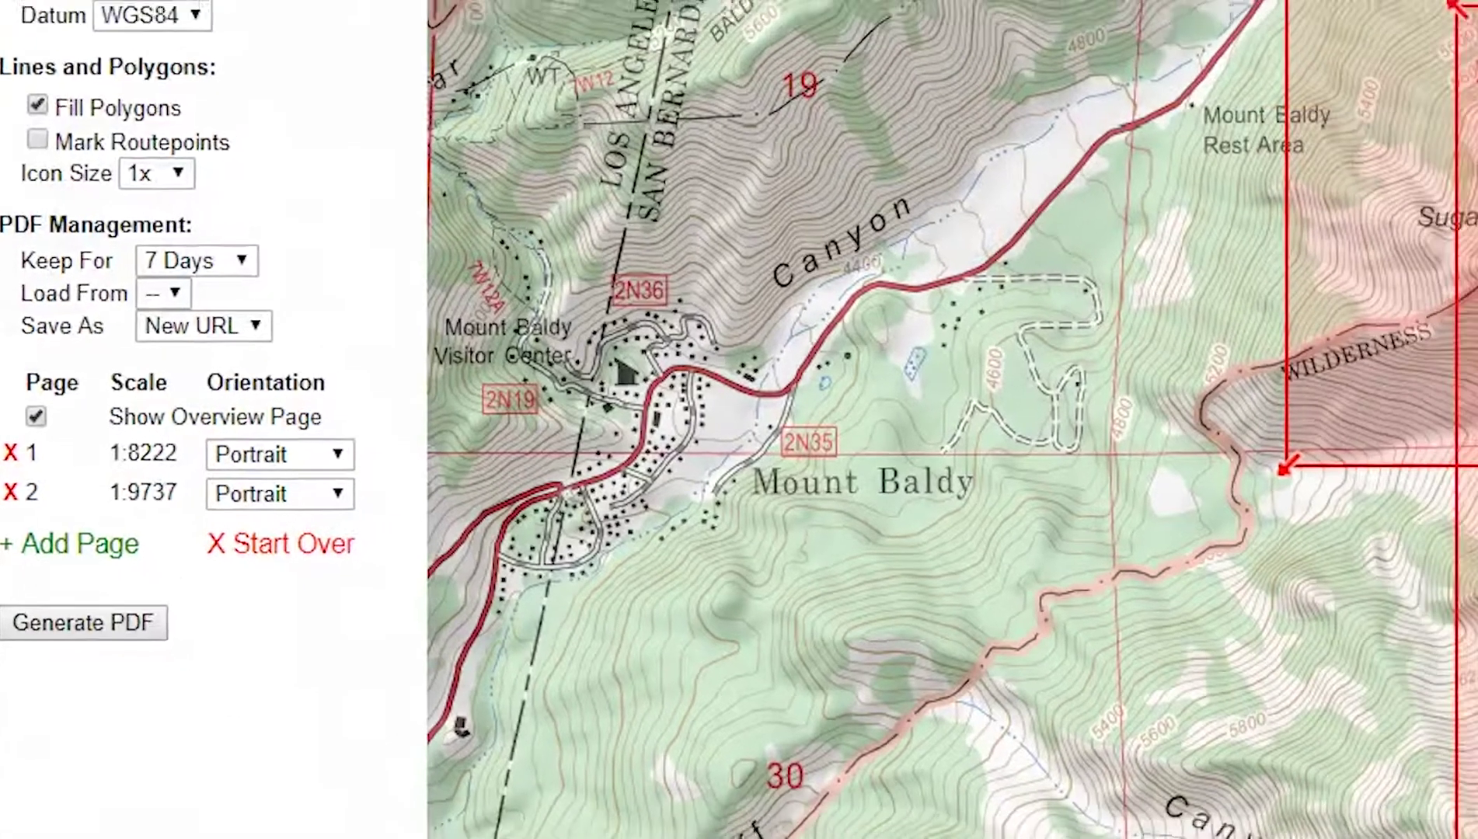
pyautogui.click(147, 629)
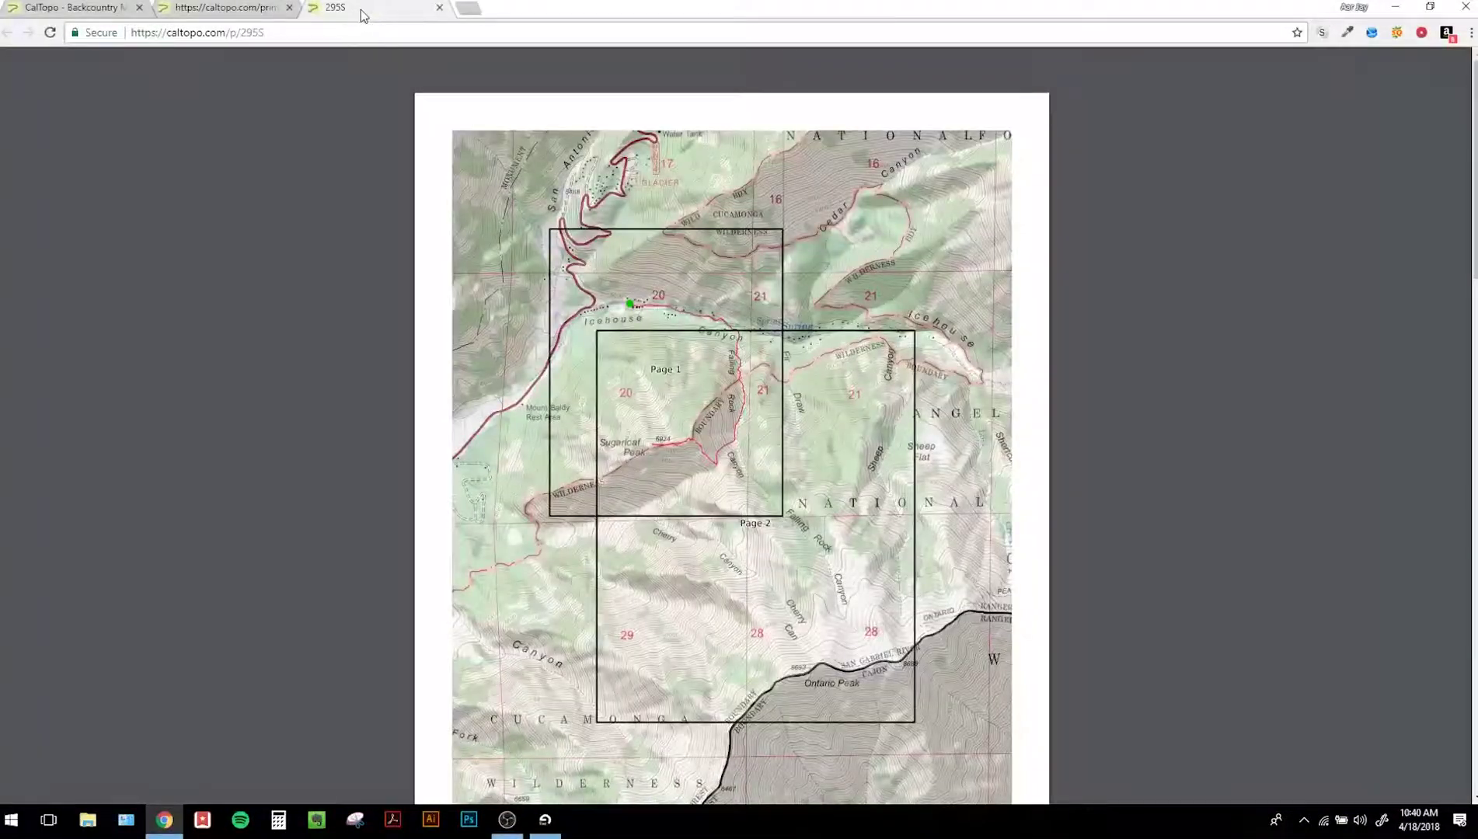
# - Scroll through the generated PDF, then close the print setup and PDF tabs
pyautogui.scroll(-12, 1061, 280)
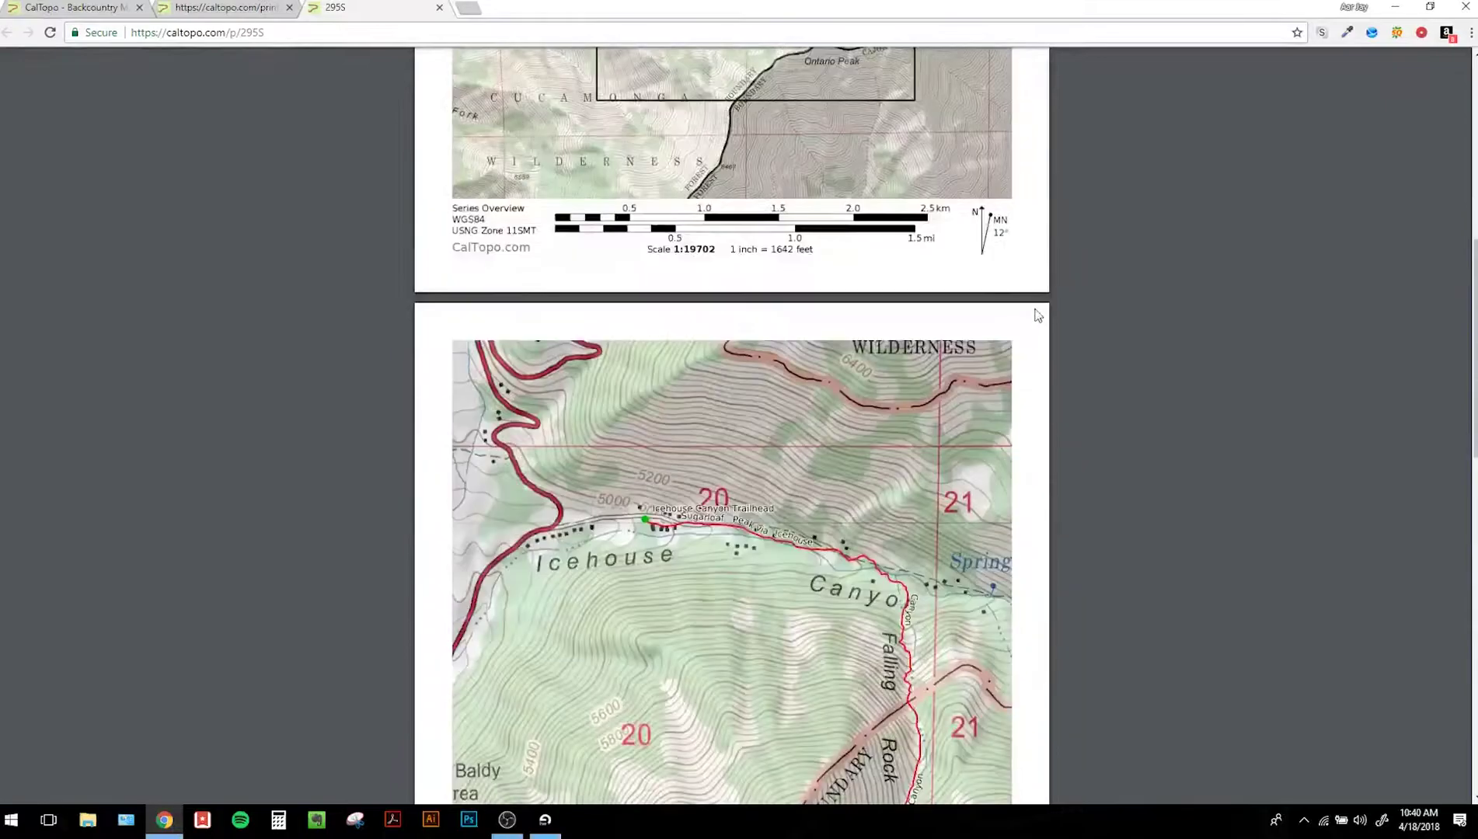
pyautogui.moveTo(1391, 68)
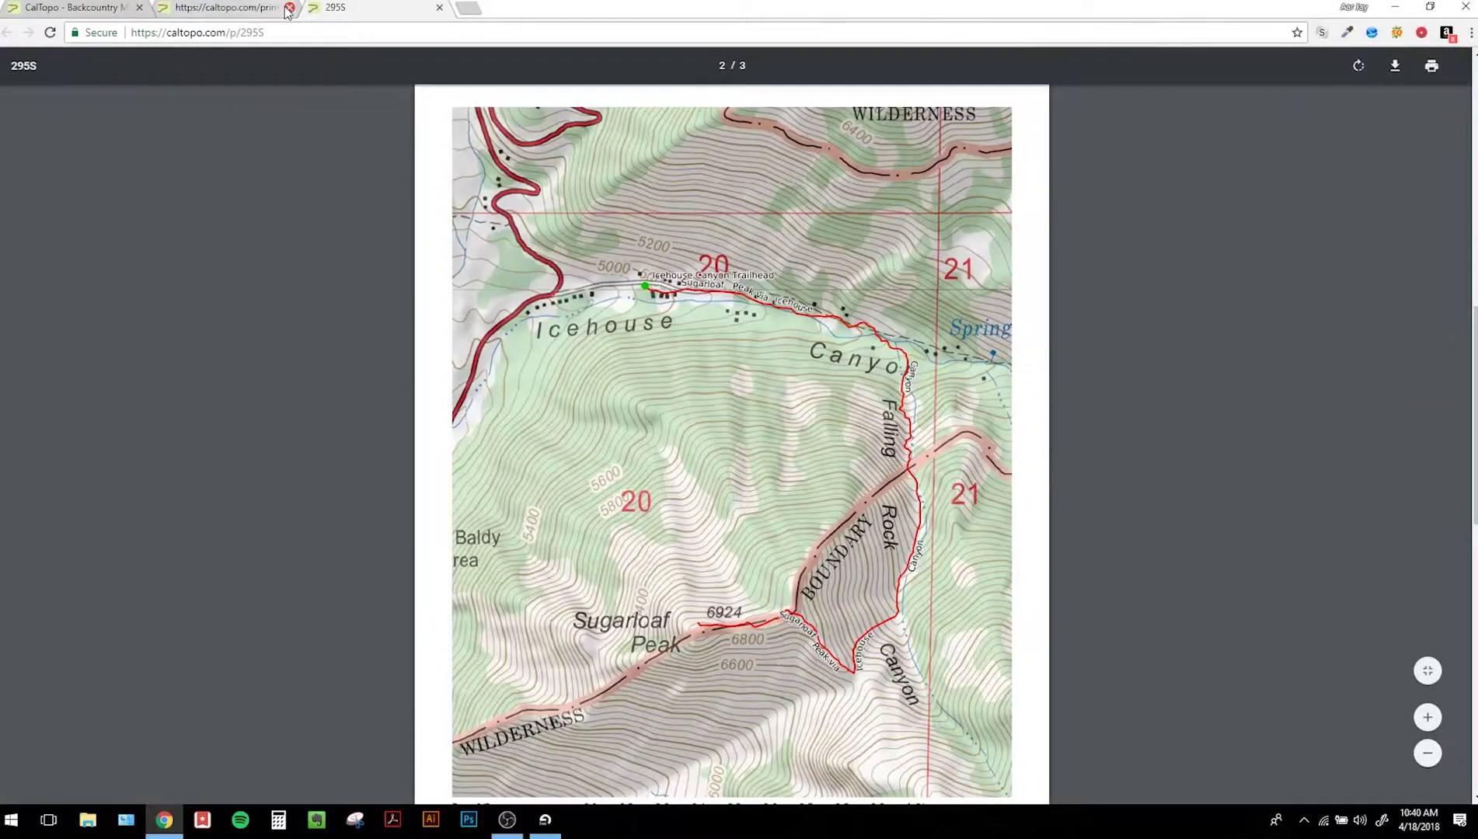
pyautogui.click(288, 8)
pyautogui.click(289, 8)
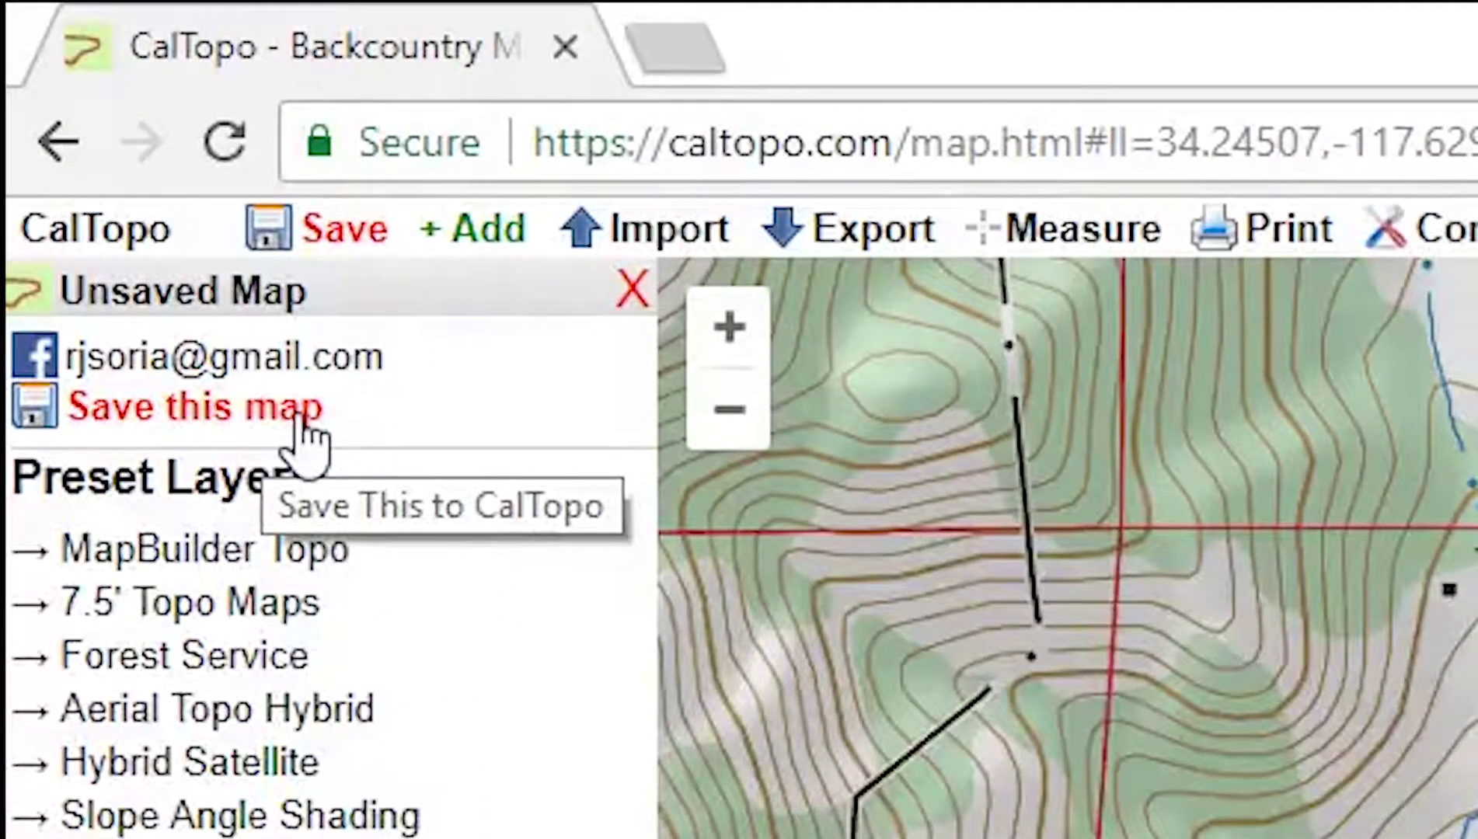
# - Save the map to the account as 'Falling Rock', viewable with URL
pyautogui.click(299, 420)
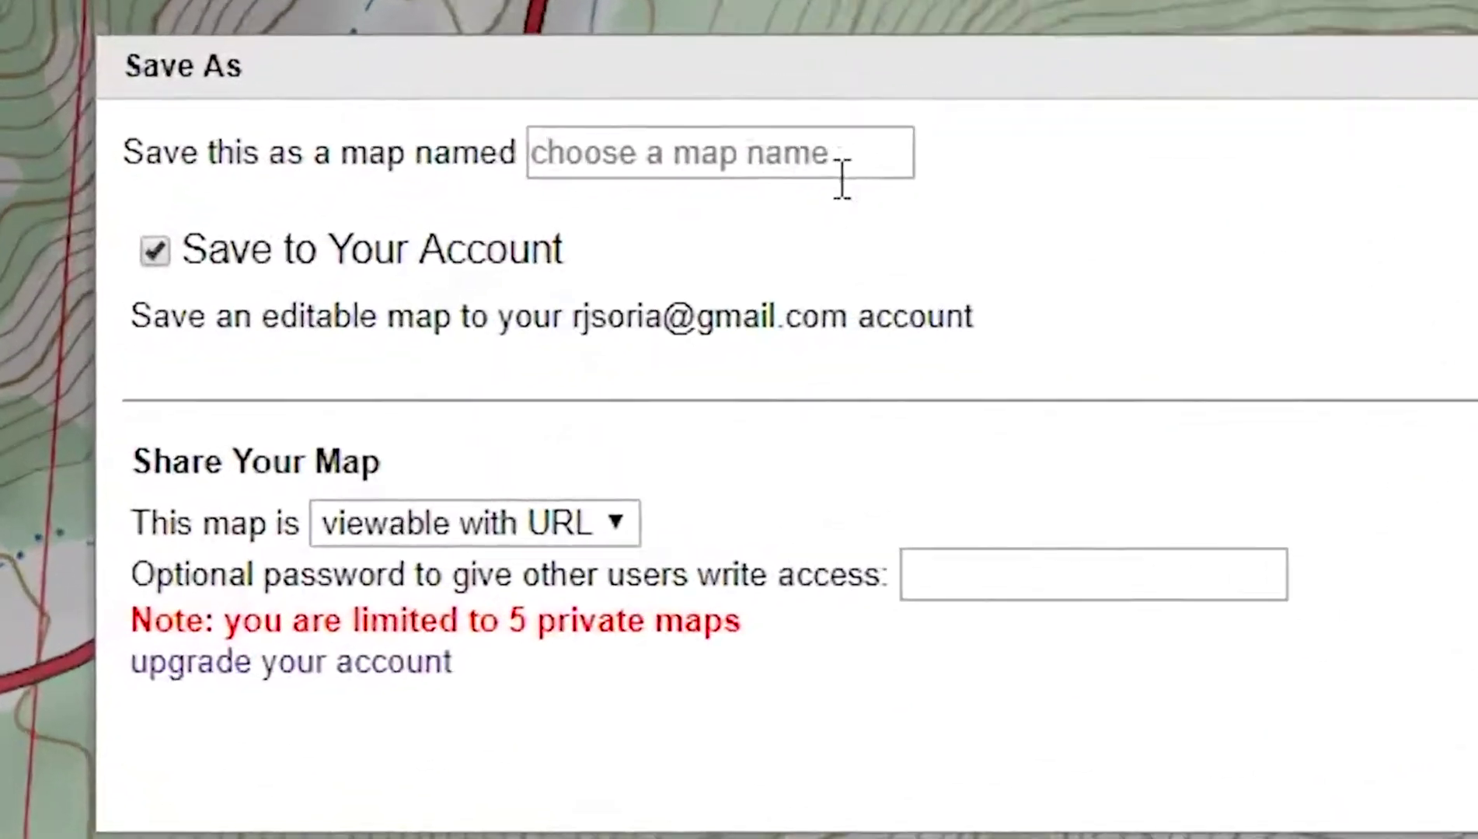
pyautogui.click(384, 350)
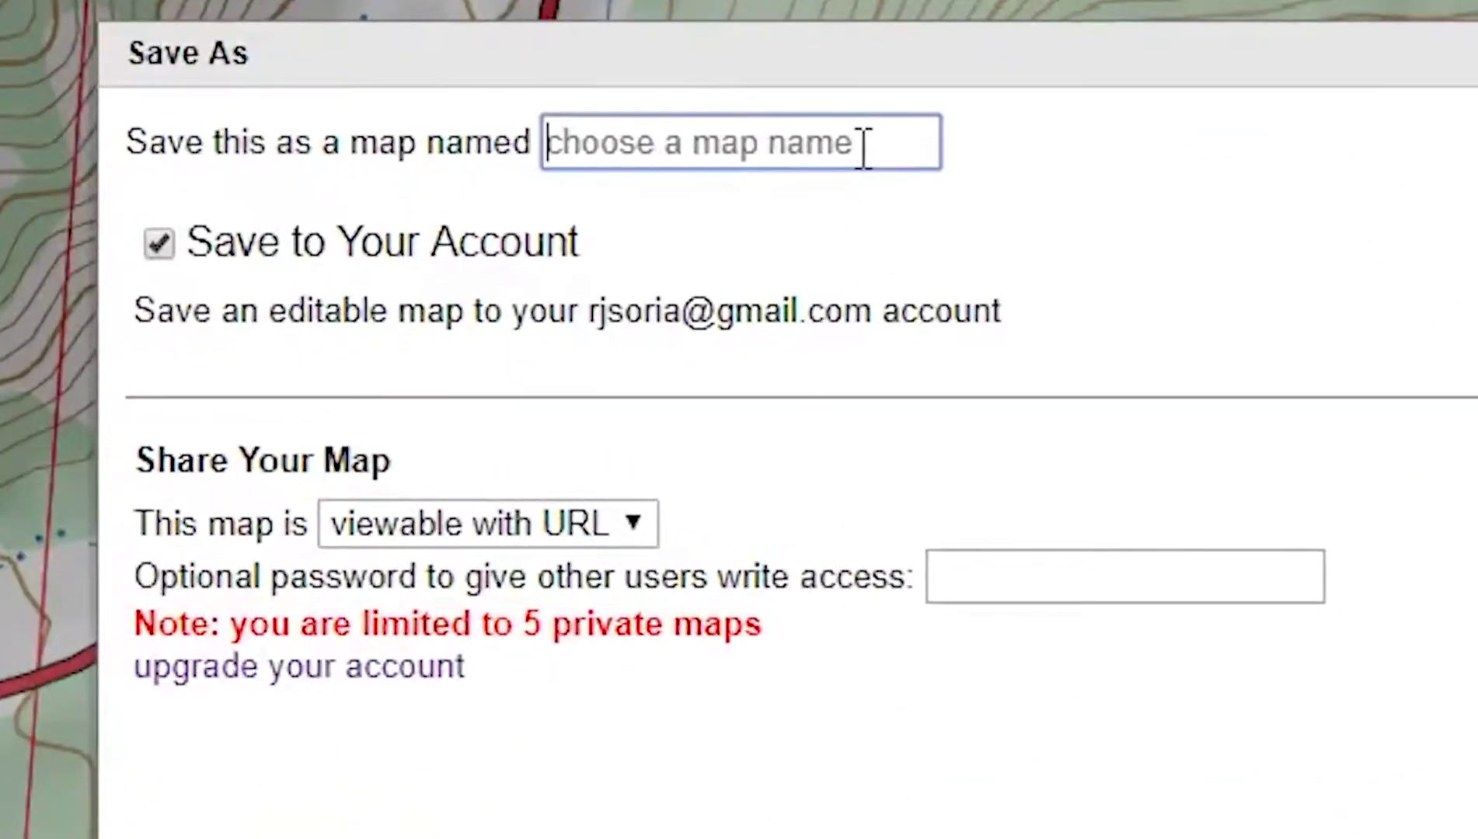
pyautogui.write('Falling Rock')
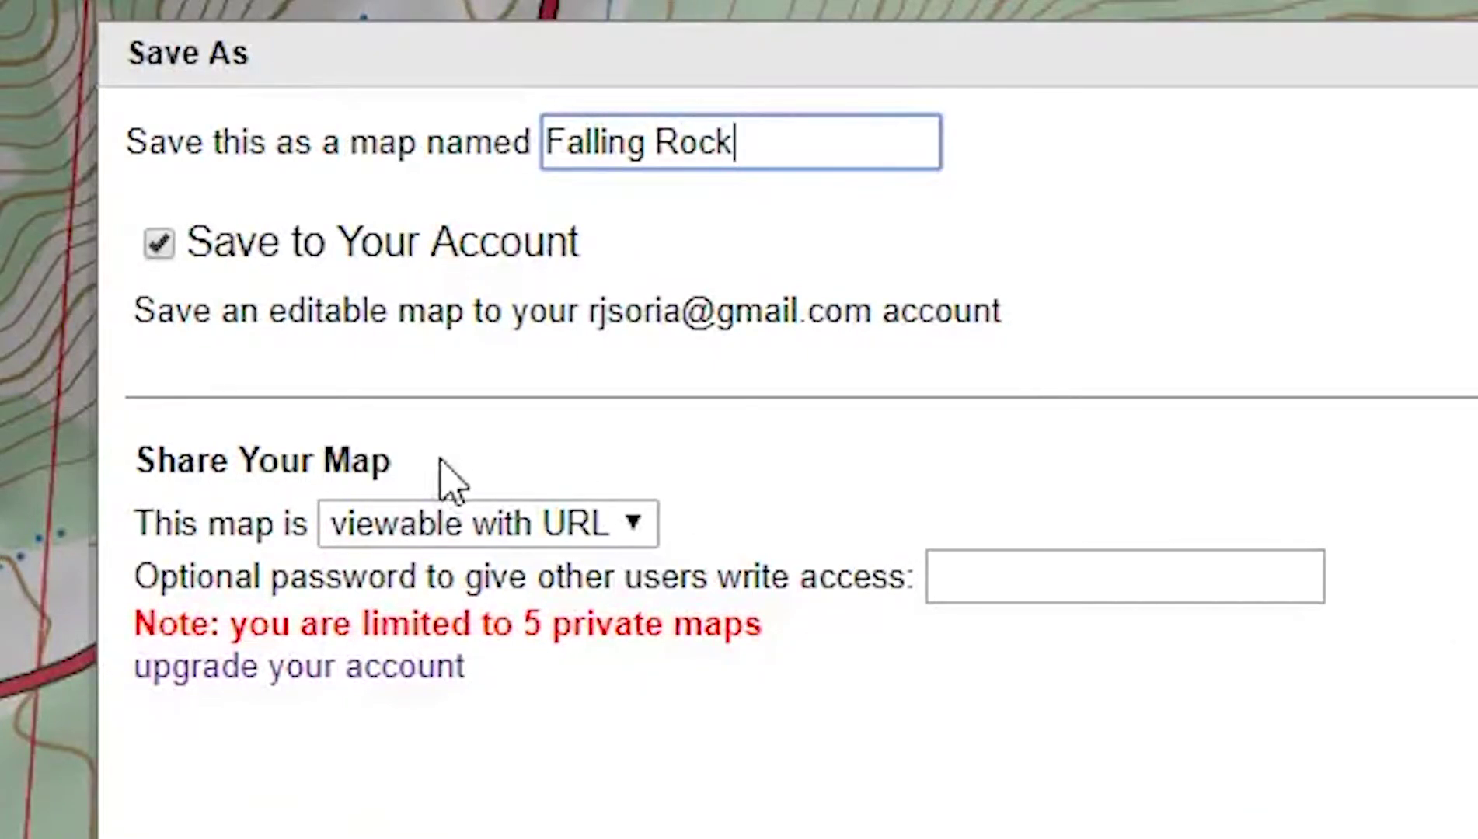
pyautogui.click(536, 527)
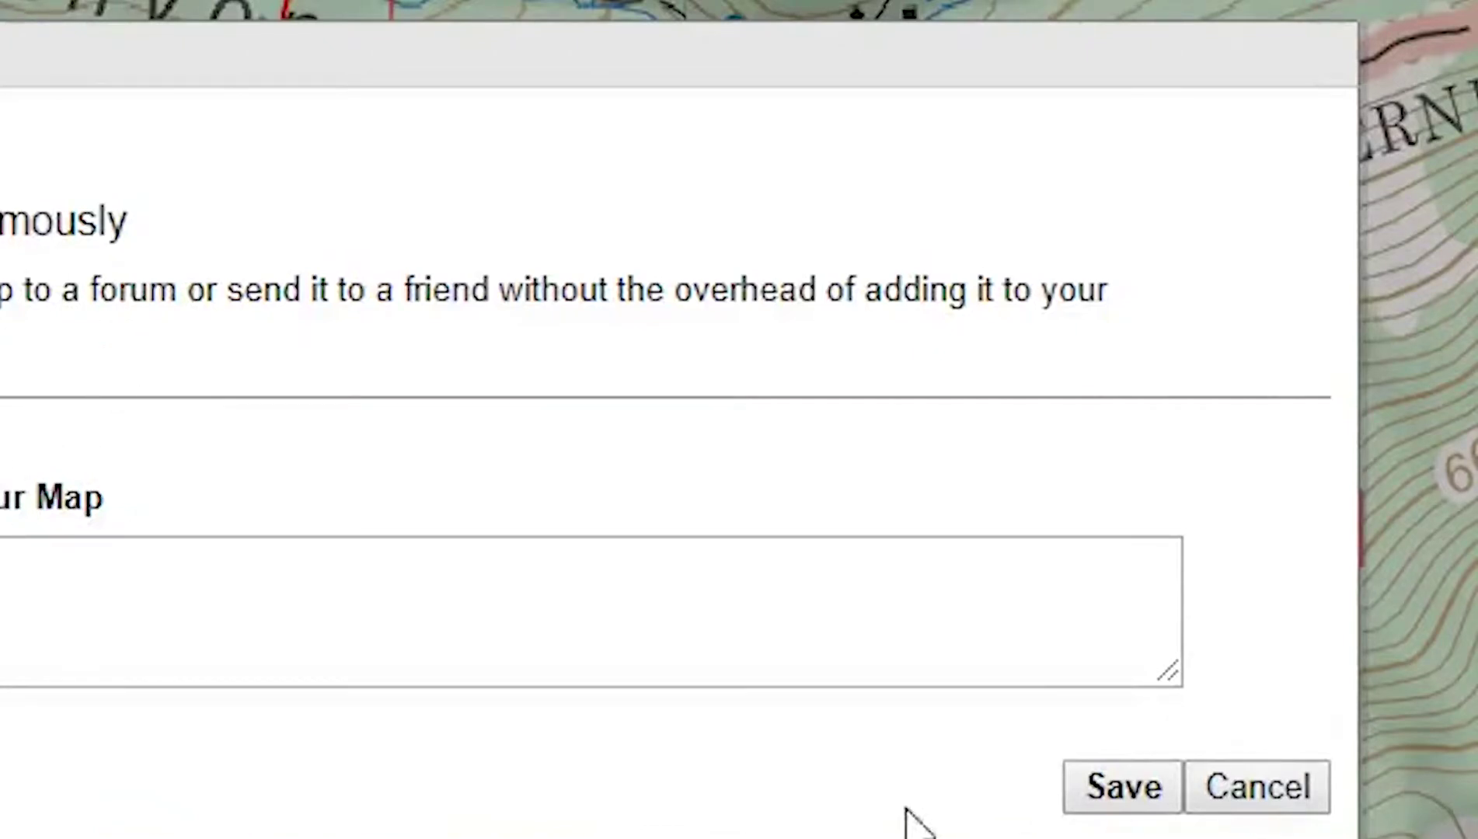
pyautogui.click(1123, 788)
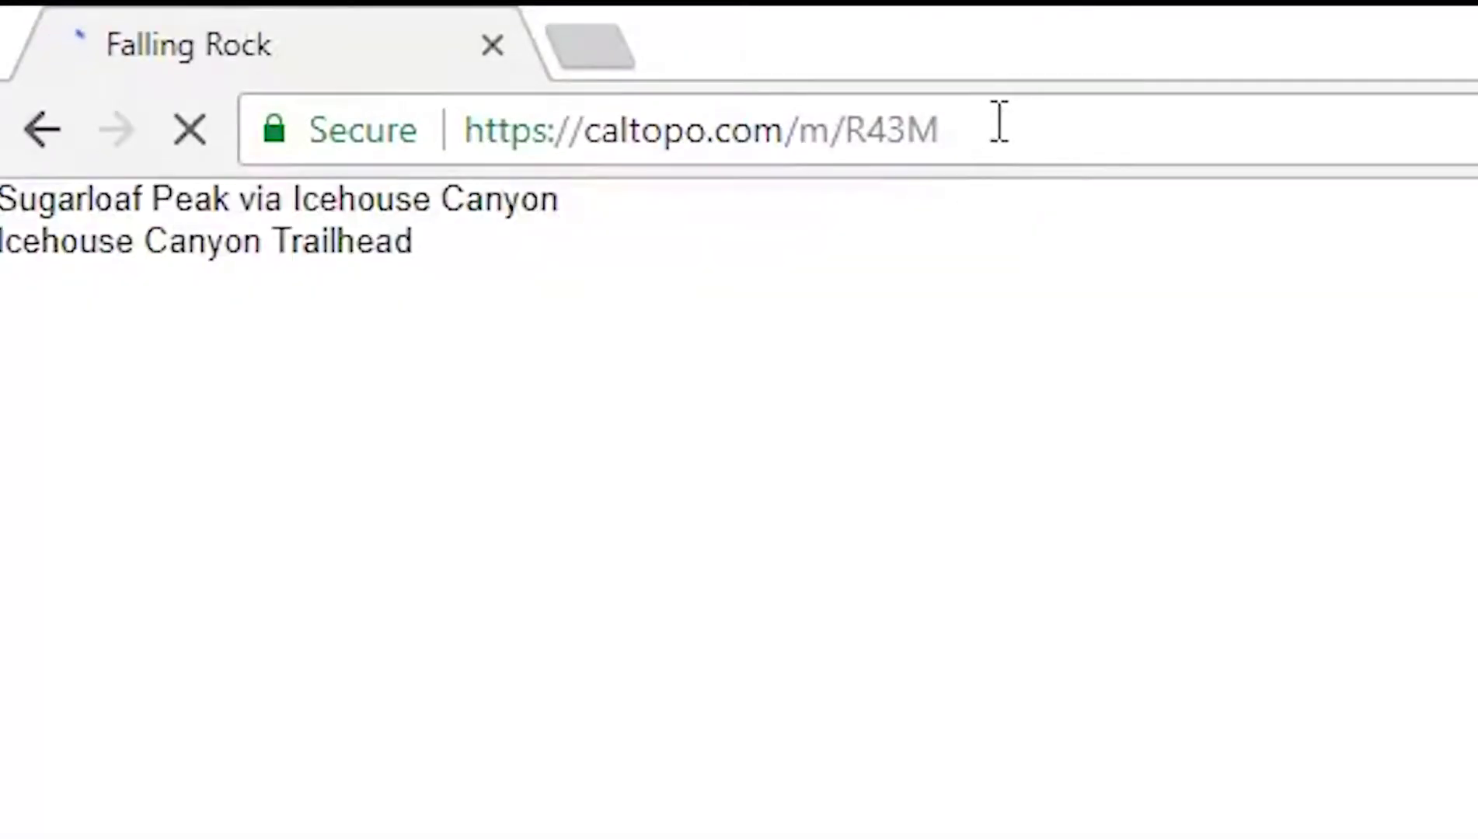
pyautogui.moveTo(997, 124); pyautogui.dragTo(465, 133)
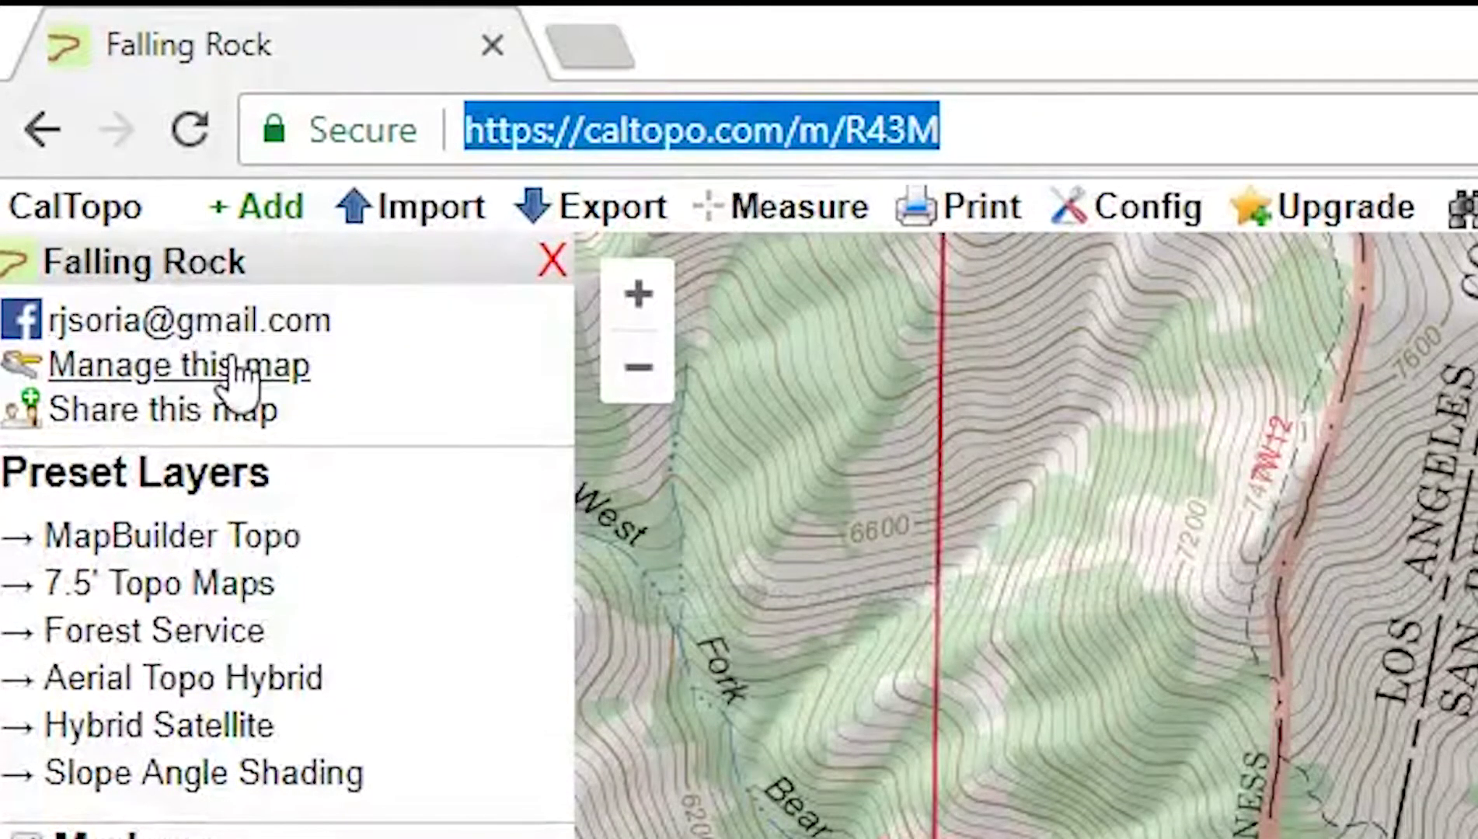
# - Confirm Falling Rock heads the saved maps list, then open the Config display settings
pyautogui.click(237, 330)
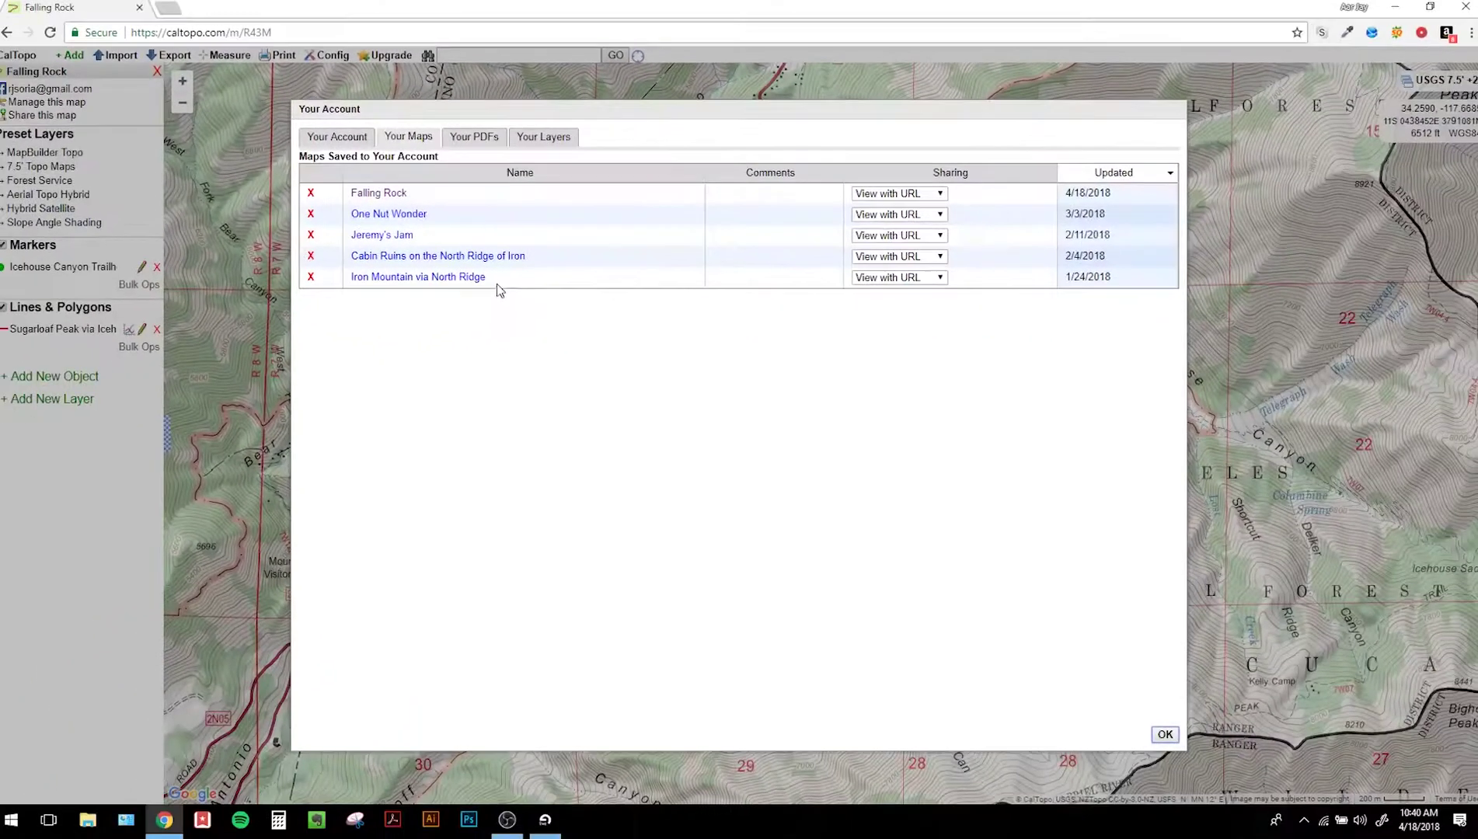
pyautogui.click(1166, 735)
pyautogui.click(327, 55)
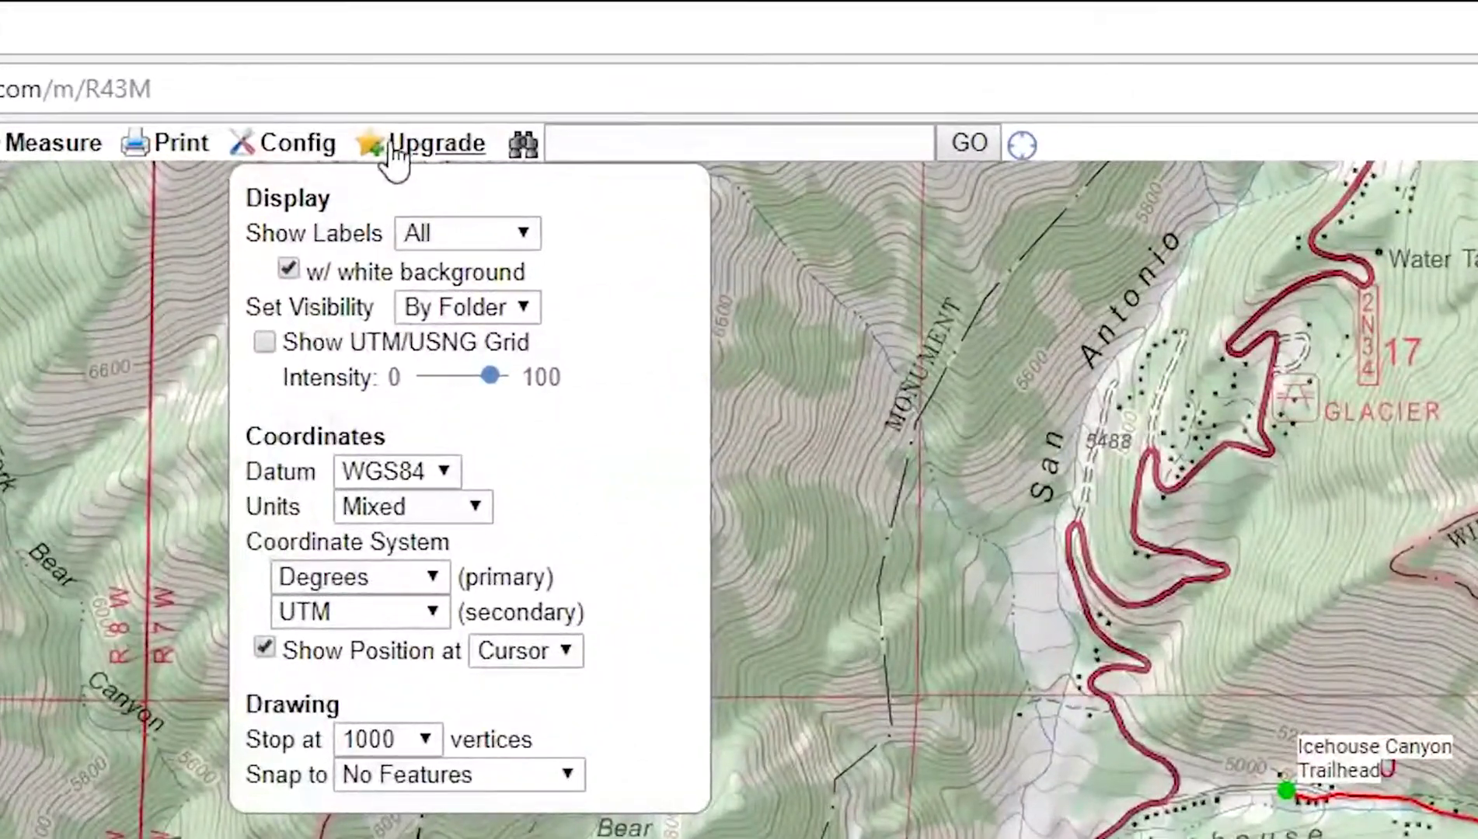
# - Open The Trail Never Ends Short Sleeve Tee ($28.00) page on the TRVRS Apparel site
pyautogui.click(372, 55)
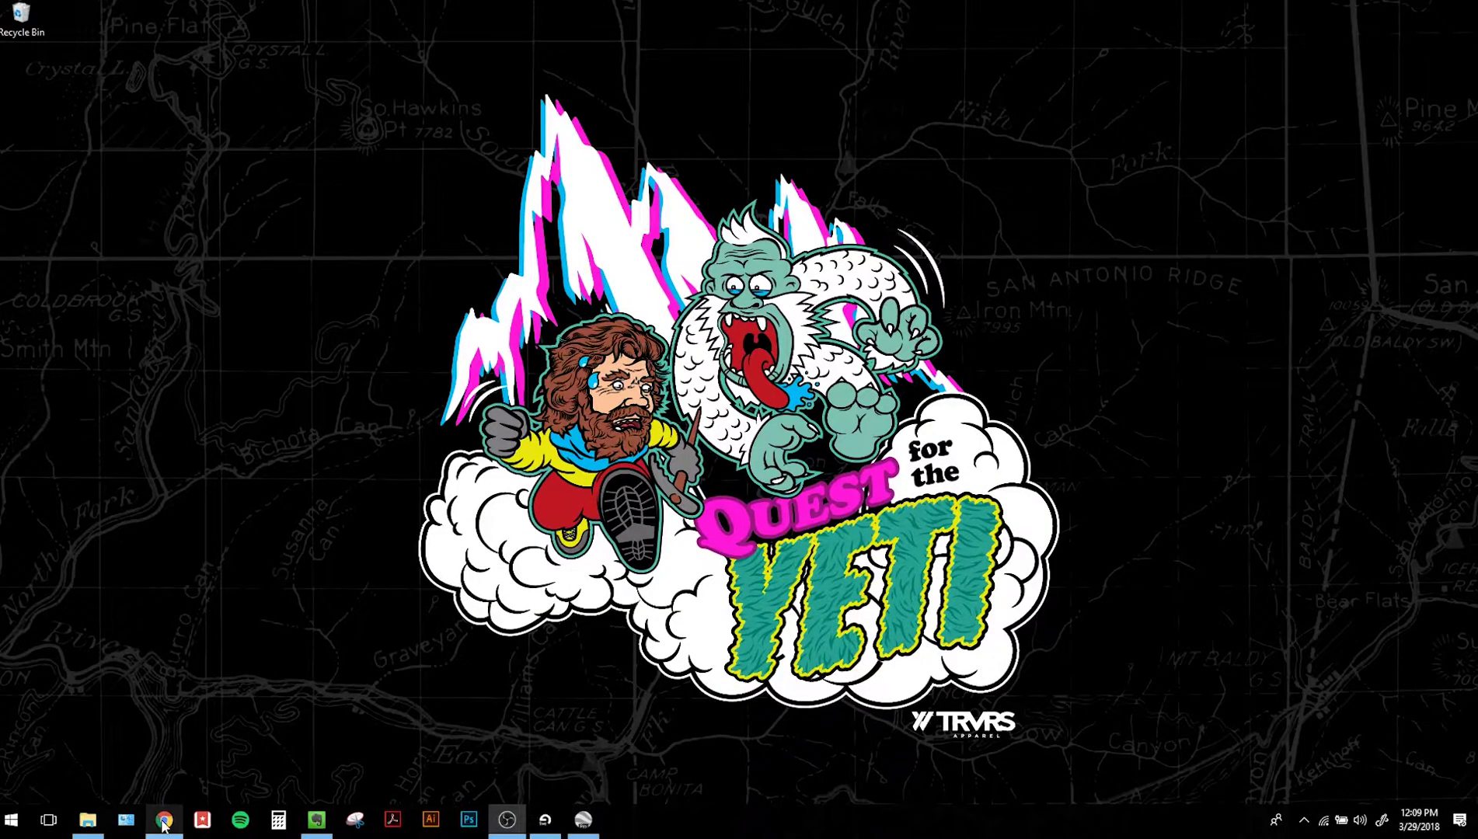
pyautogui.click(164, 822)
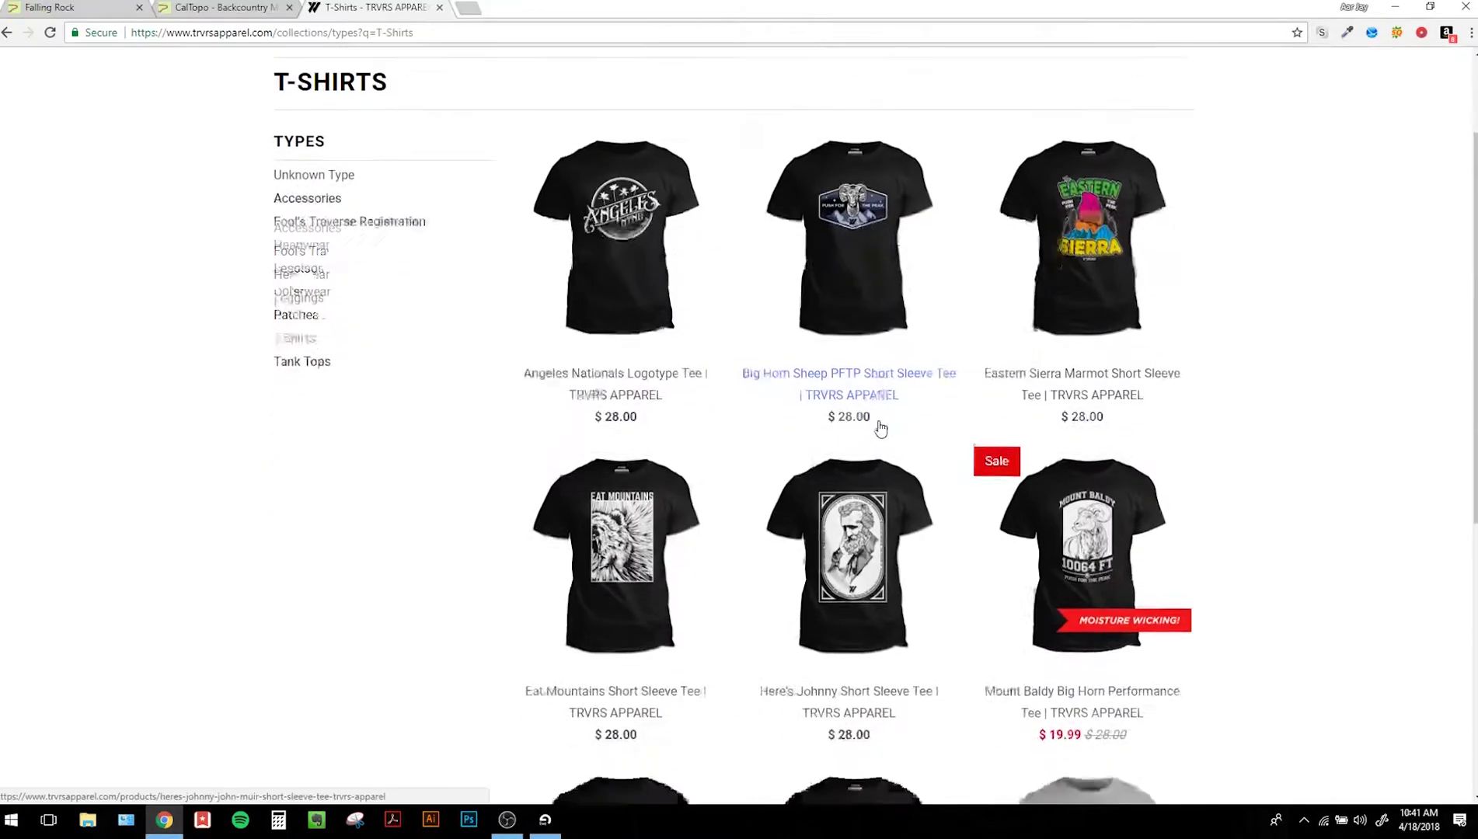
pyautogui.scroll(-5, 877, 422)
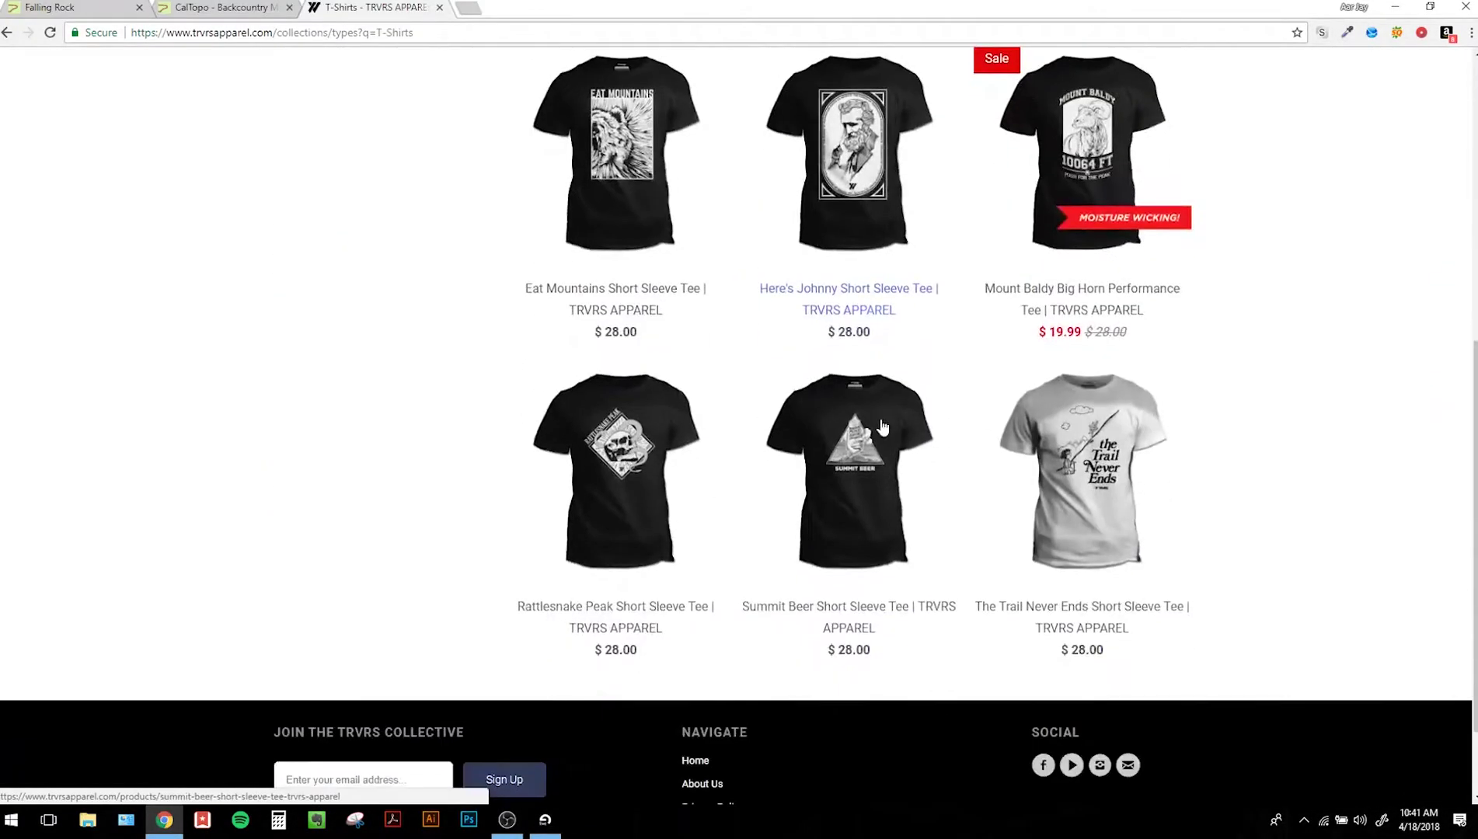
pyautogui.click(1080, 371)
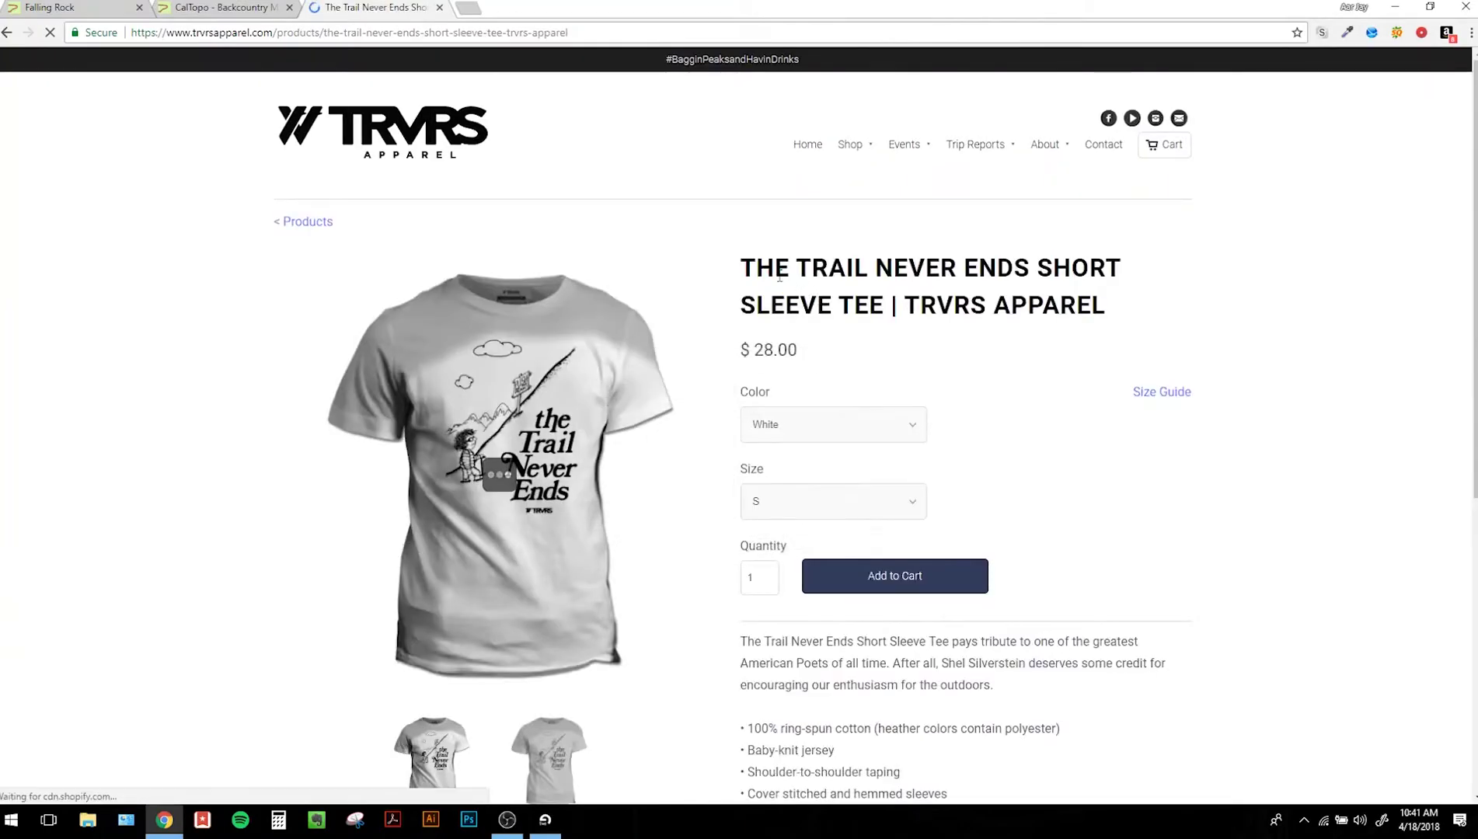